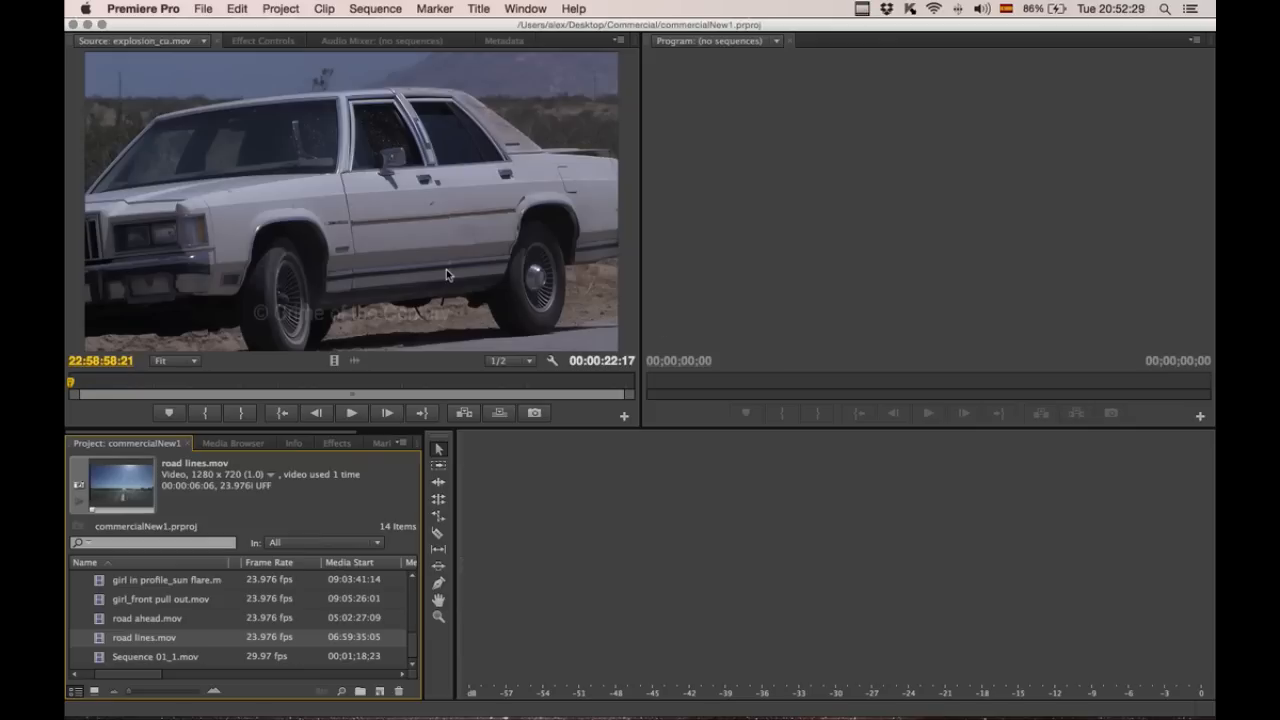
Step: Create a new sequence named greenScreenCut with the DV-NTSC Widescreen 48kHz preset
{"action": "left_click", "coordinate": [201, 9]}
{"action": "mouse_move", "coordinate": [225, 29]}
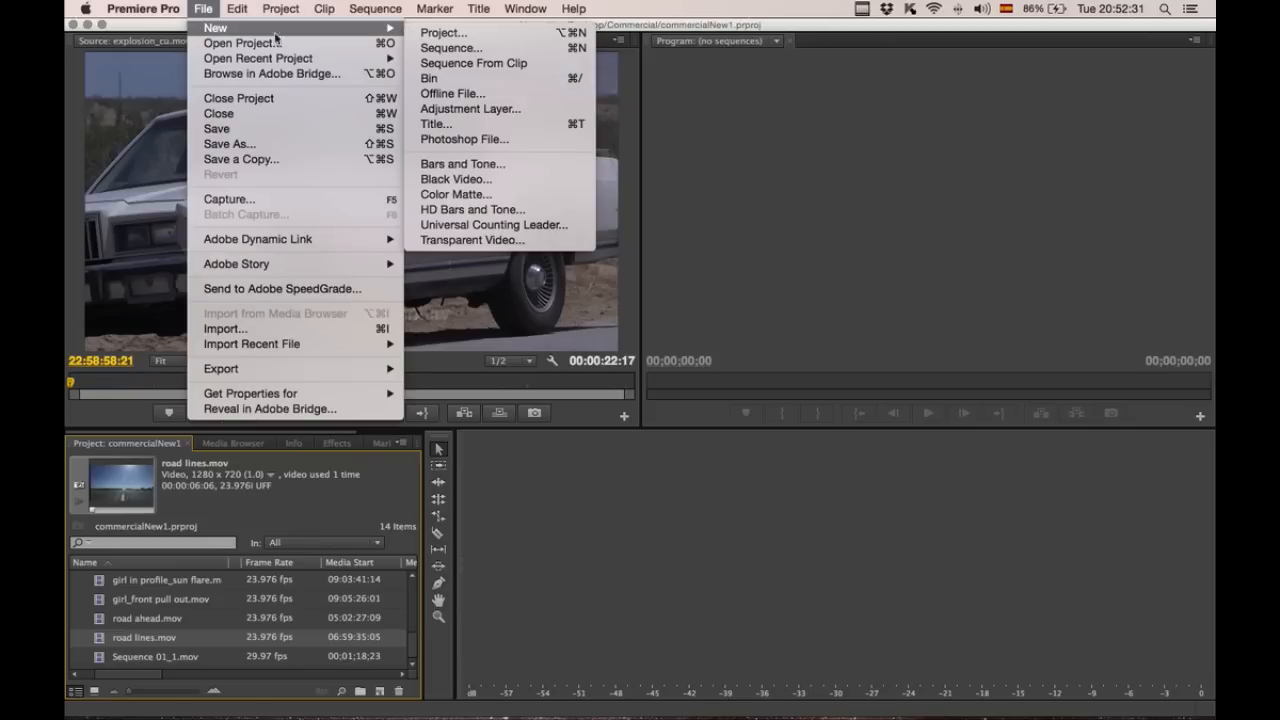
{"action": "left_click", "coordinate": [434, 48]}
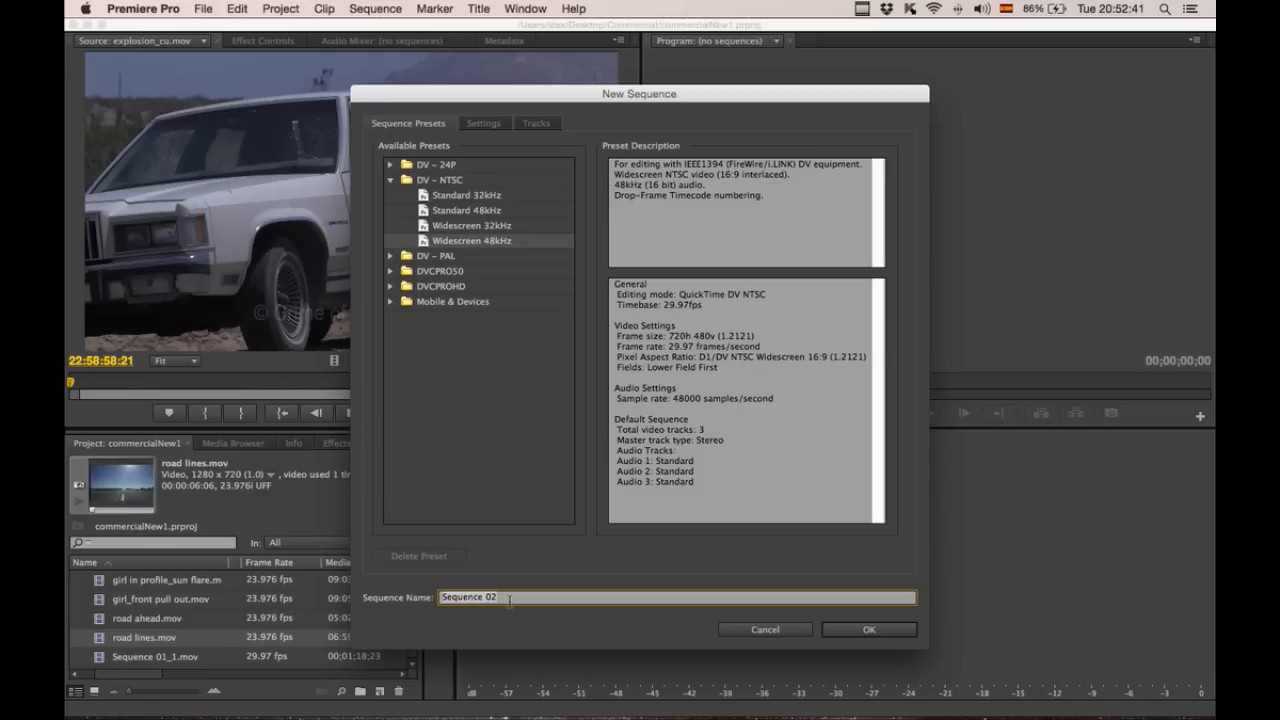
{"action": "key", "text": "BackSpace"}
{"action": "type", "text": "greenScreenCut"}
{"action": "key", "text": "Return"}
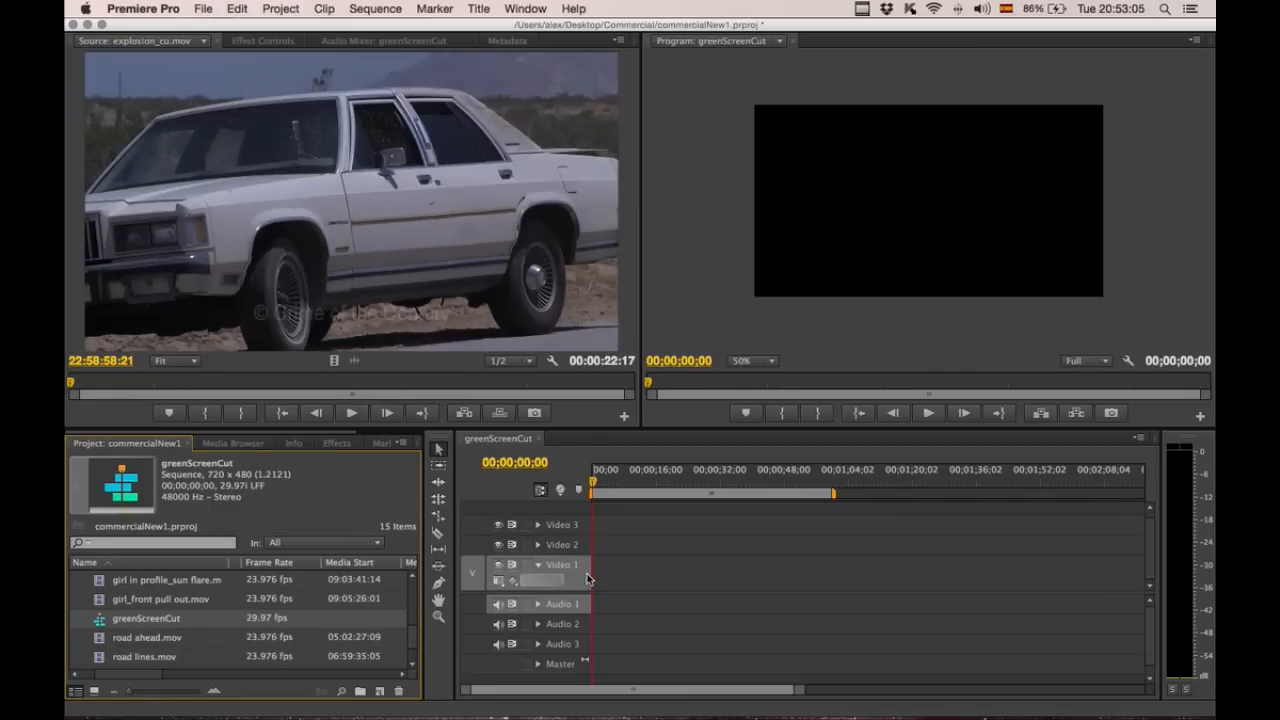
Step: Place Sequence 01_1.mov at the start of Video 1, keeping the existing sequence settings
{"action": "left_click_drag", "start_coordinate": [411, 646], "coordinate": [413, 659]}
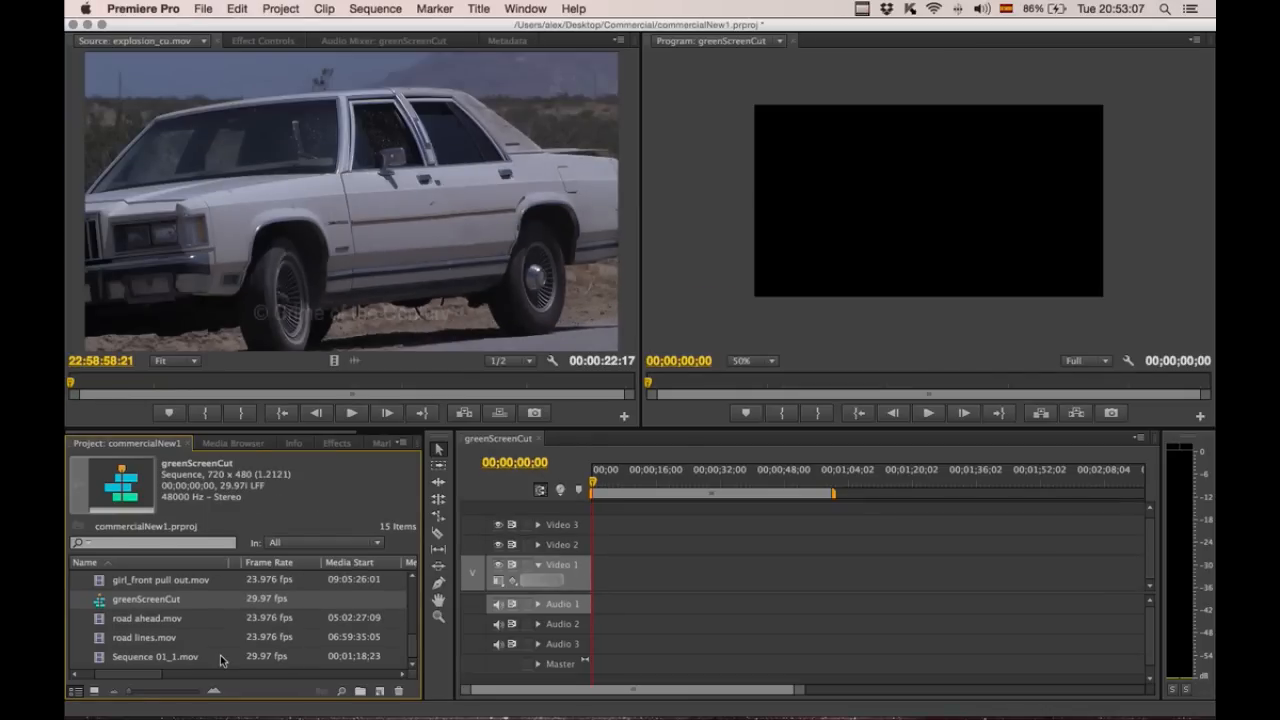
{"action": "left_click", "coordinate": [102, 660]}
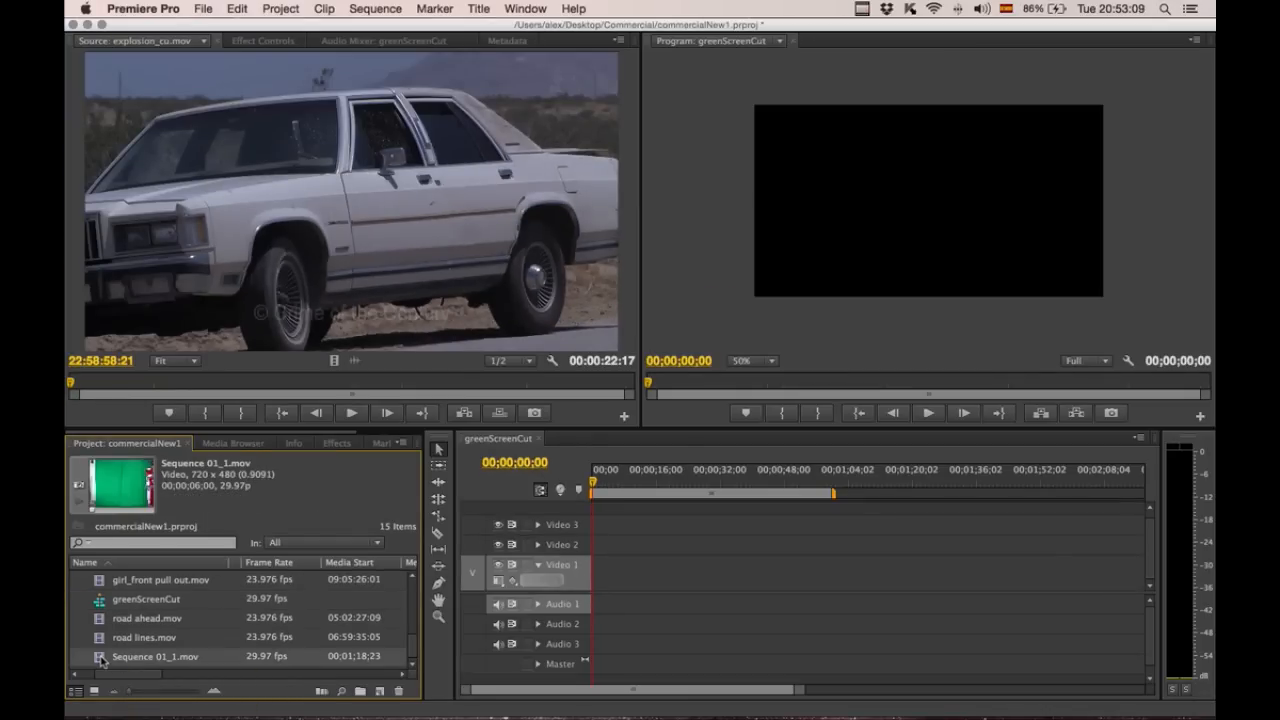
{"action": "left_click_drag", "start_coordinate": [102, 660], "coordinate": [645, 586]}
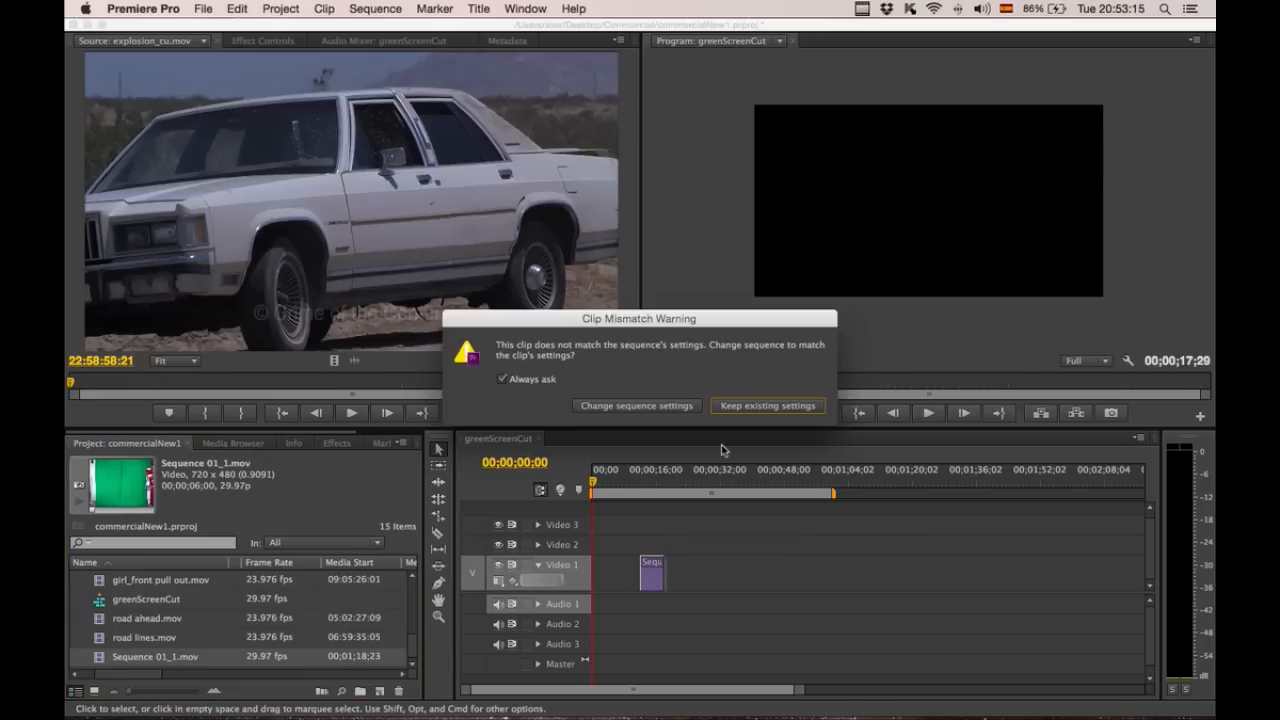
{"action": "left_click", "coordinate": [760, 406]}
{"action": "left_click_drag", "start_coordinate": [651, 568], "coordinate": [603, 572]}
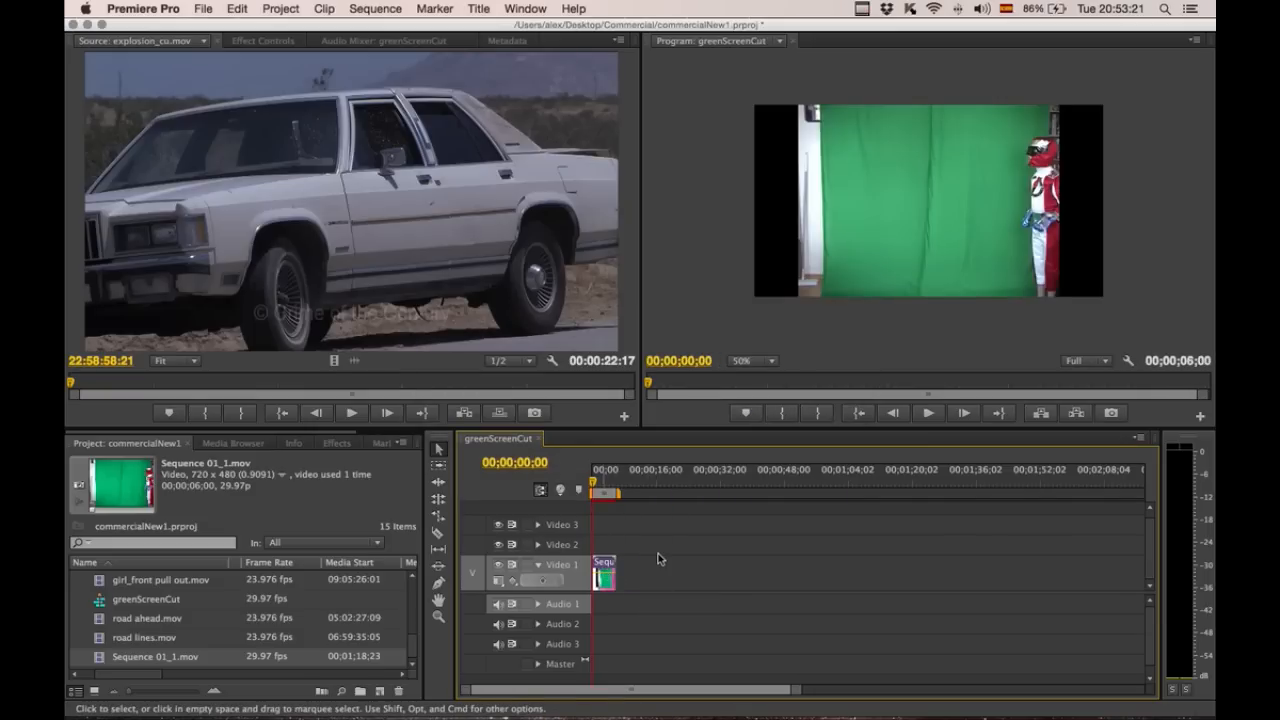
Step: Split the Sequence 01_1.mov clip on Video 1 at 00;00;01;02 with the Razor tool
{"action": "left_click", "coordinate": [883, 266]}
{"action": "left_click_drag", "start_coordinate": [594, 483], "coordinate": [597, 483]}
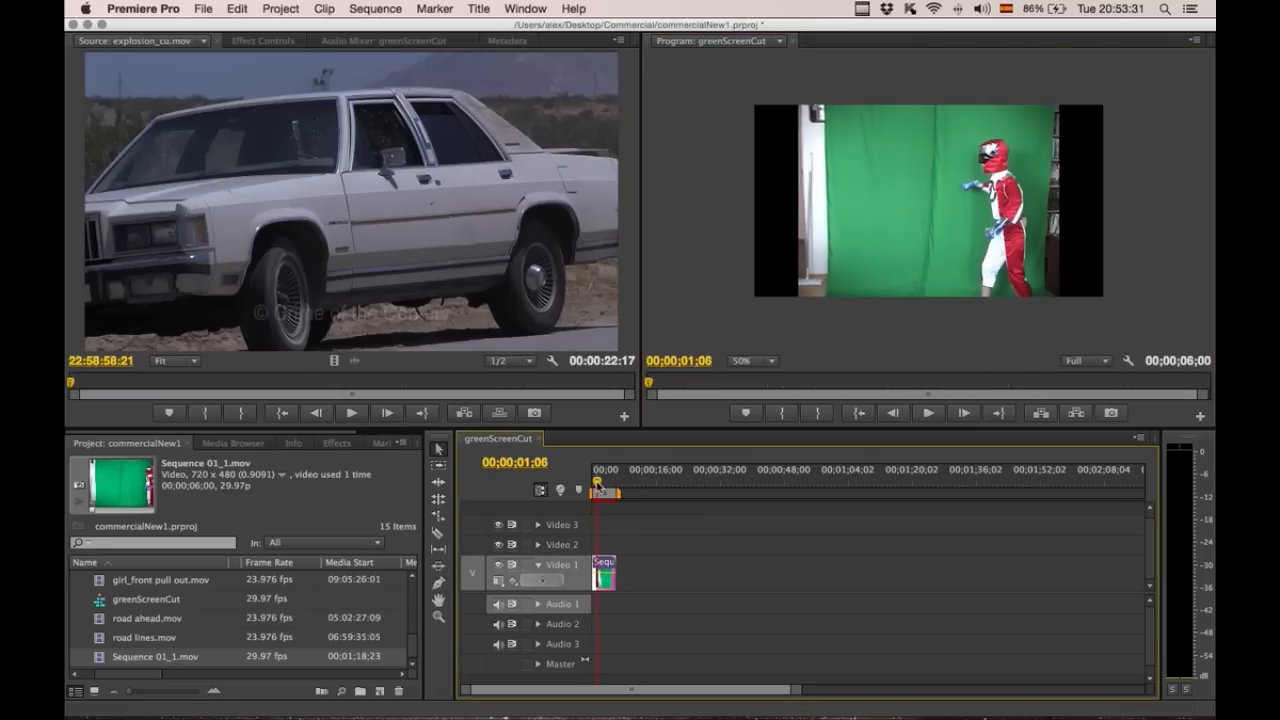
{"action": "mouse_move", "coordinate": [597, 483]}
{"action": "left_mouse_down"}
{"action": "mouse_move", "coordinate": [614, 485]}
{"action": "mouse_move", "coordinate": [603, 488]}
{"action": "left_mouse_up"}
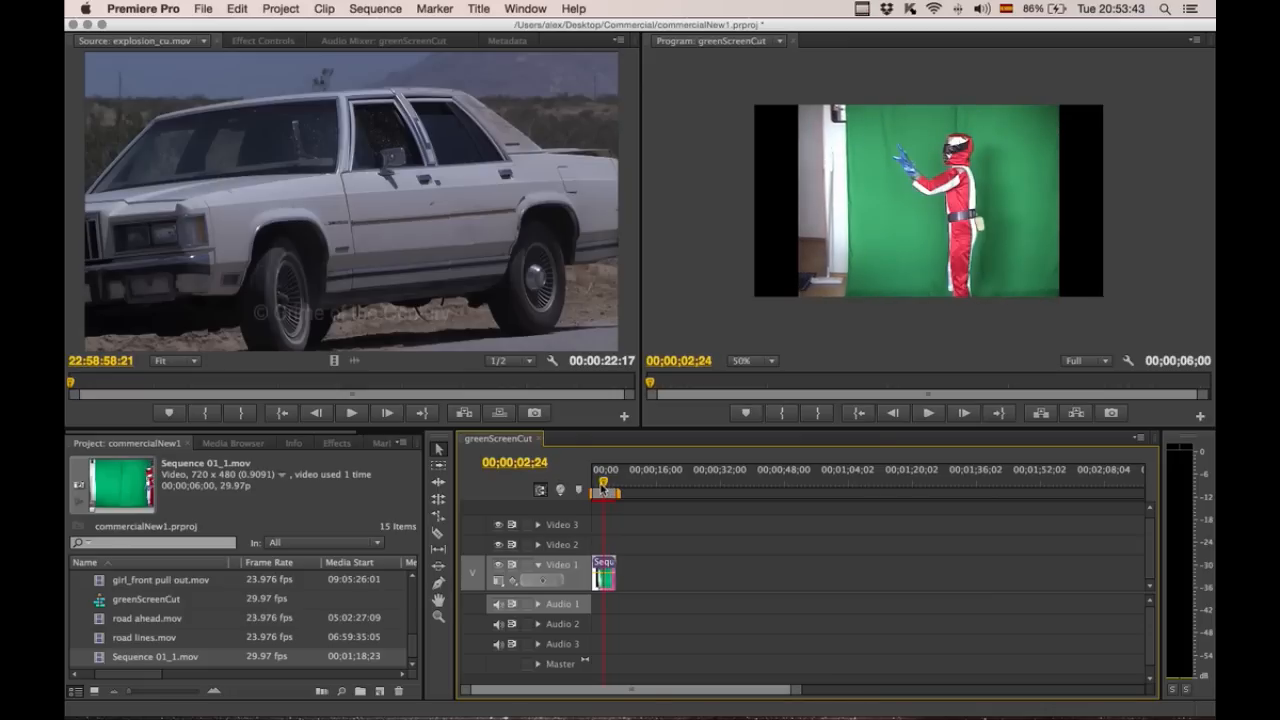
{"action": "left_click_drag", "start_coordinate": [603, 488], "coordinate": [600, 488]}
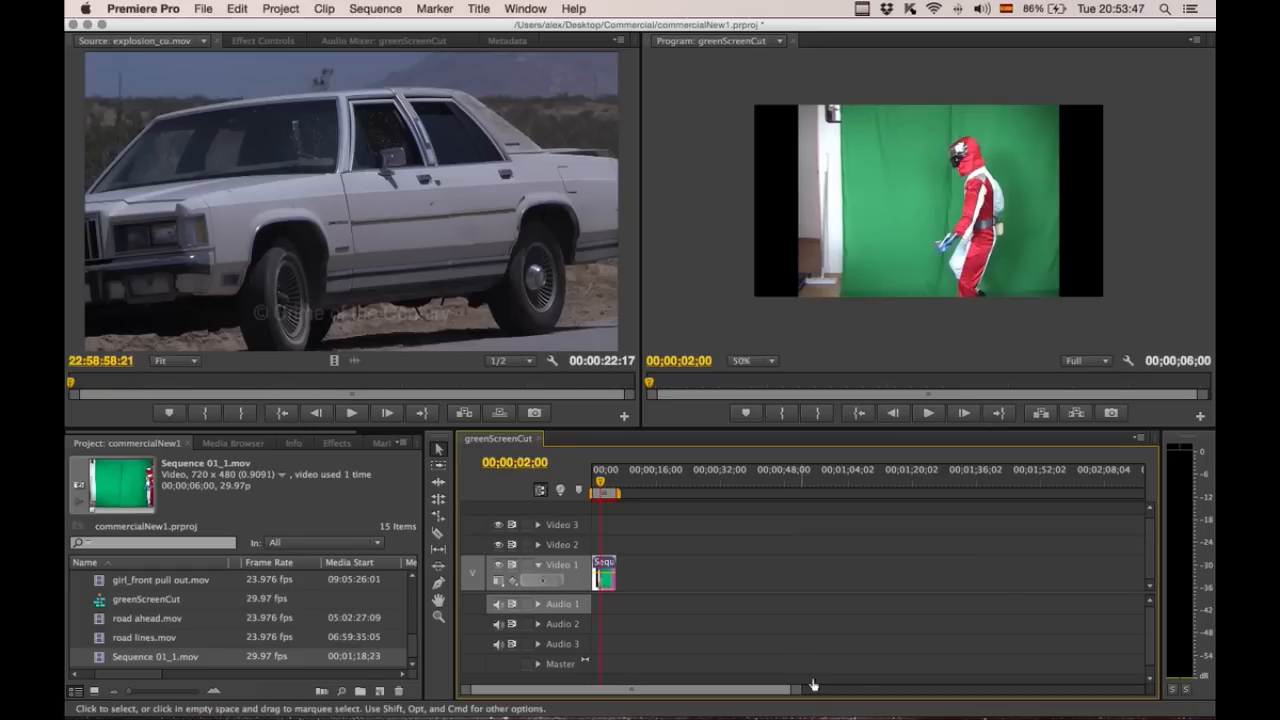
{"action": "left_click_drag", "start_coordinate": [798, 694], "coordinate": [716, 693]}
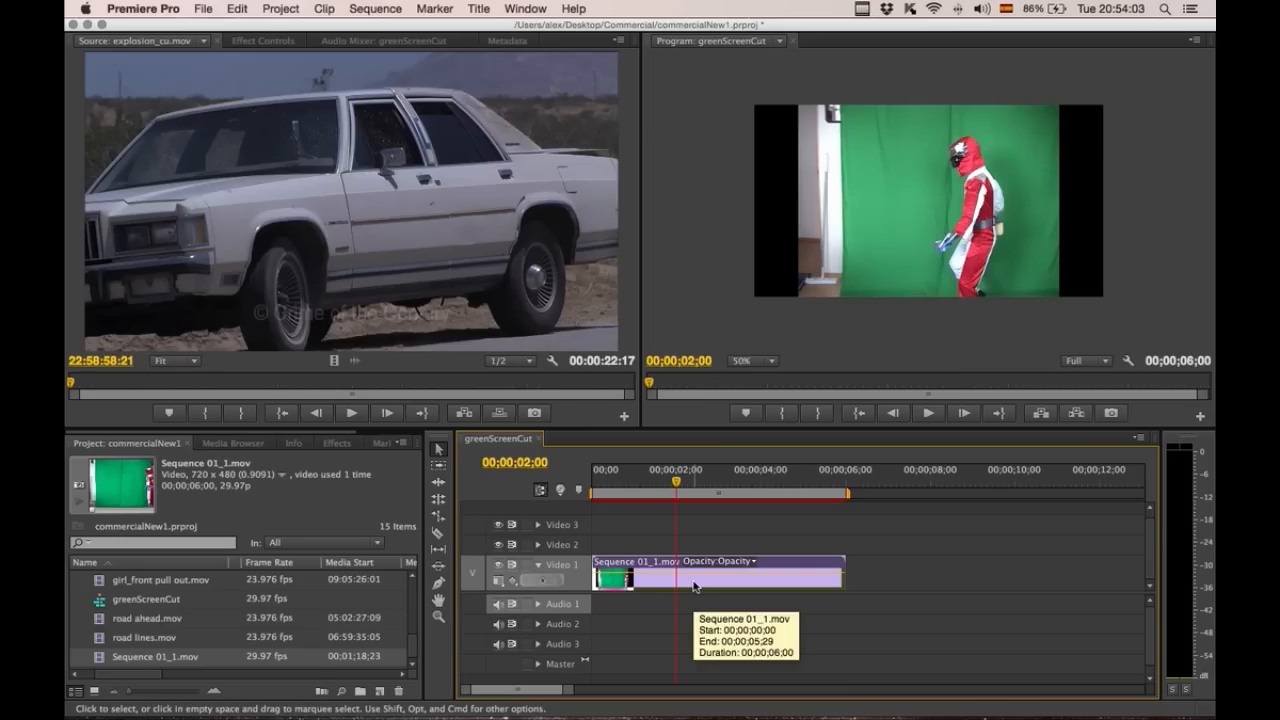
{"action": "left_click", "coordinate": [670, 488]}
{"action": "left_click_drag", "start_coordinate": [670, 488], "coordinate": [638, 487]}
{"action": "key", "text": "c"}
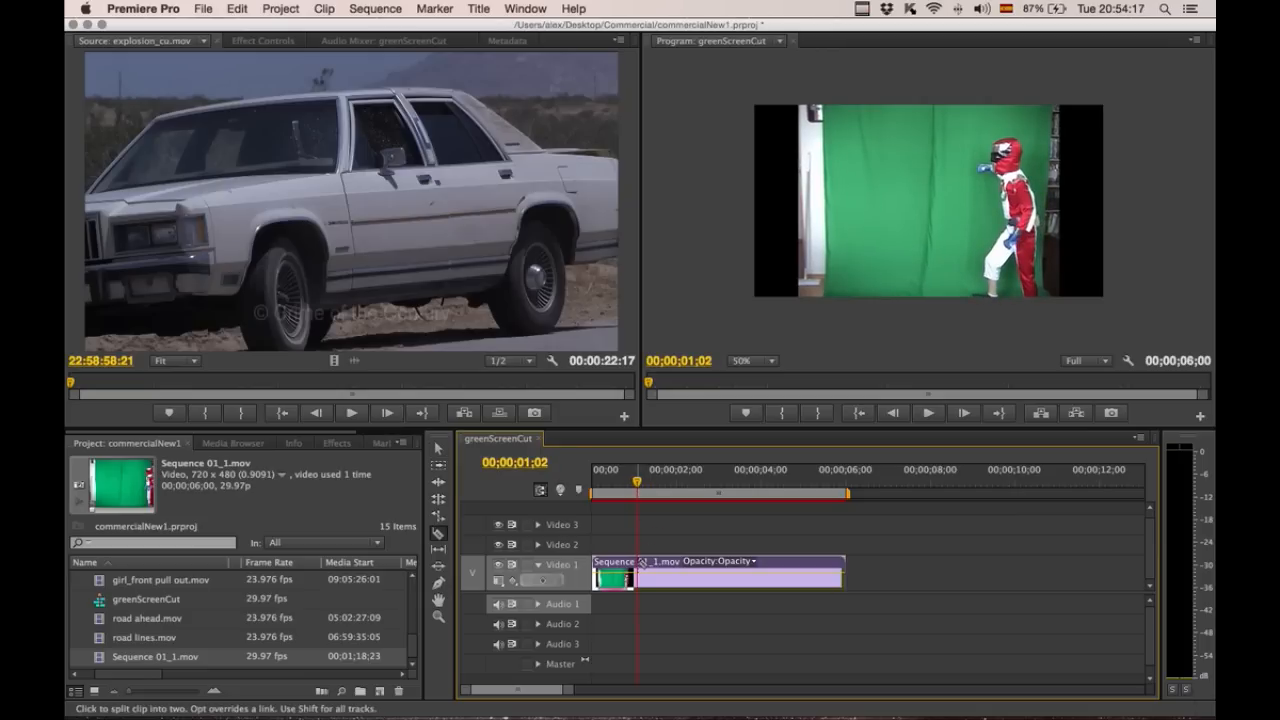
{"action": "left_click", "coordinate": [639, 563]}
{"action": "key", "text": "v"}
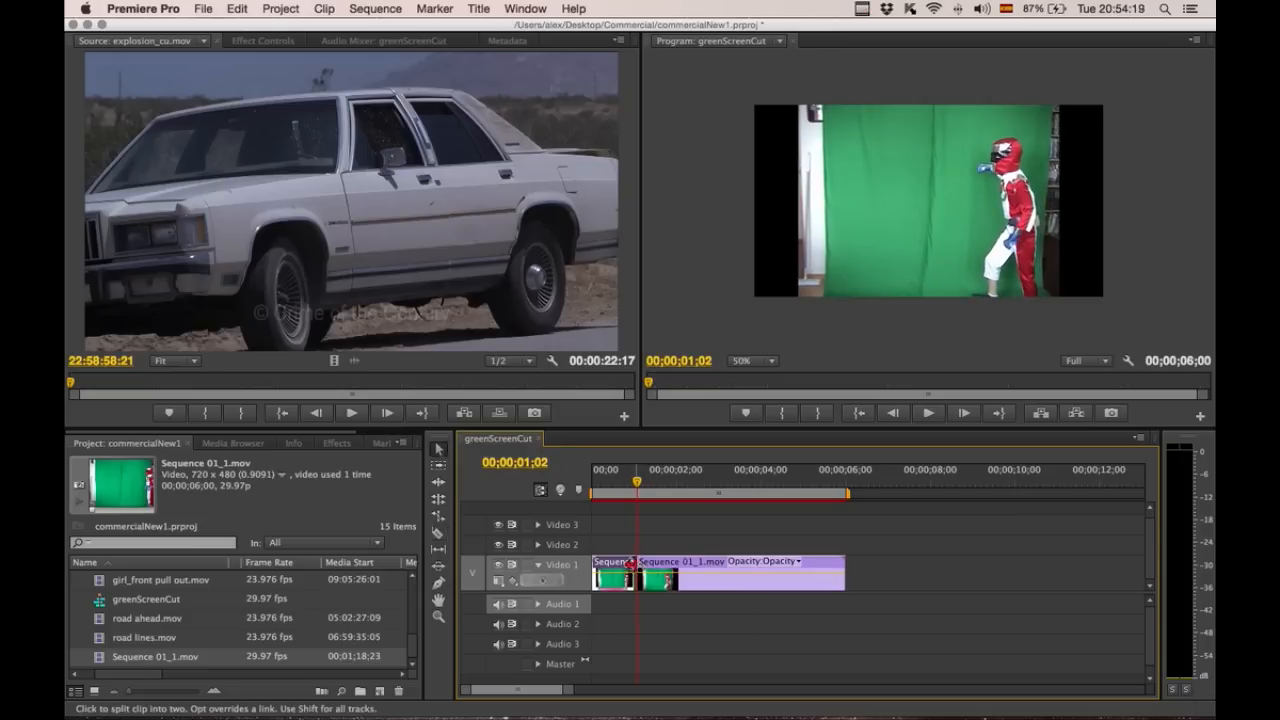
Step: Delete the short leading piece of the clip and move the remaining part to the start of the sequence
{"action": "left_click", "coordinate": [610, 567]}
{"action": "key", "text": "Delete"}
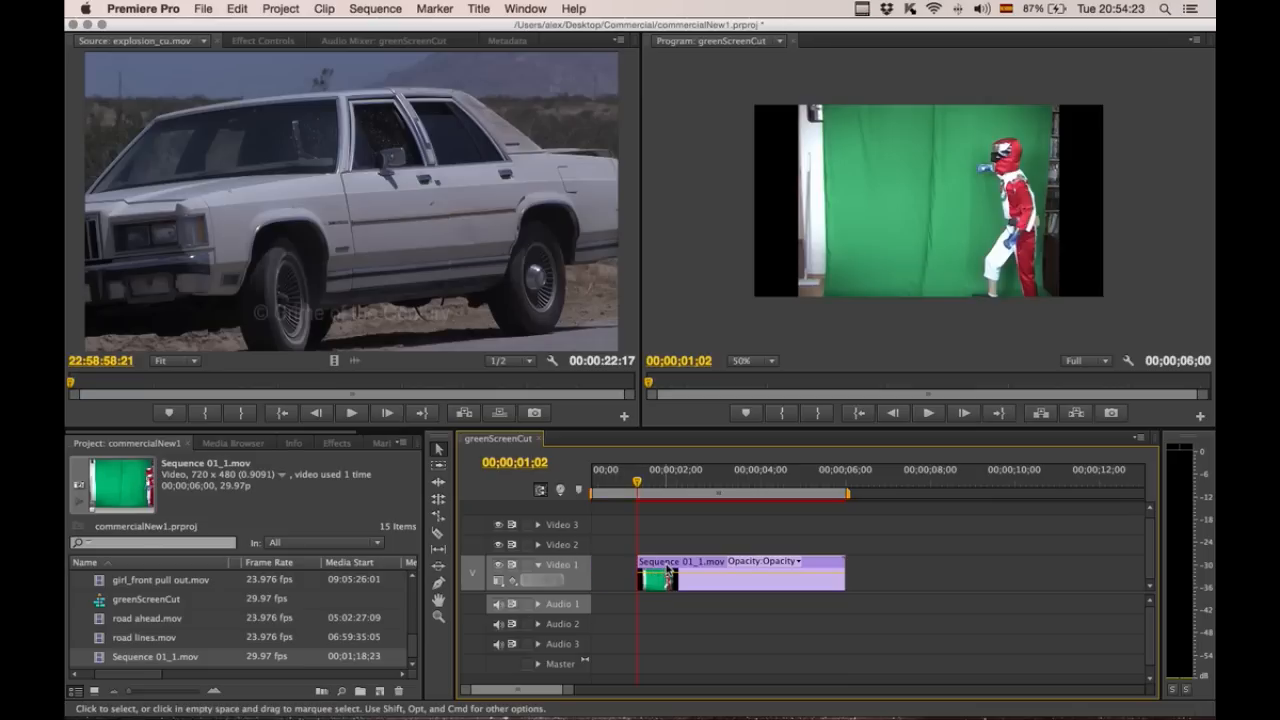
{"action": "left_click_drag", "start_coordinate": [667, 567], "coordinate": [624, 569]}
Step: Play back the trimmed clip on Video 1 and replace it with an After Effects composition
{"action": "left_click_drag", "start_coordinate": [638, 484], "coordinate": [576, 485]}
{"action": "key", "text": "space"}
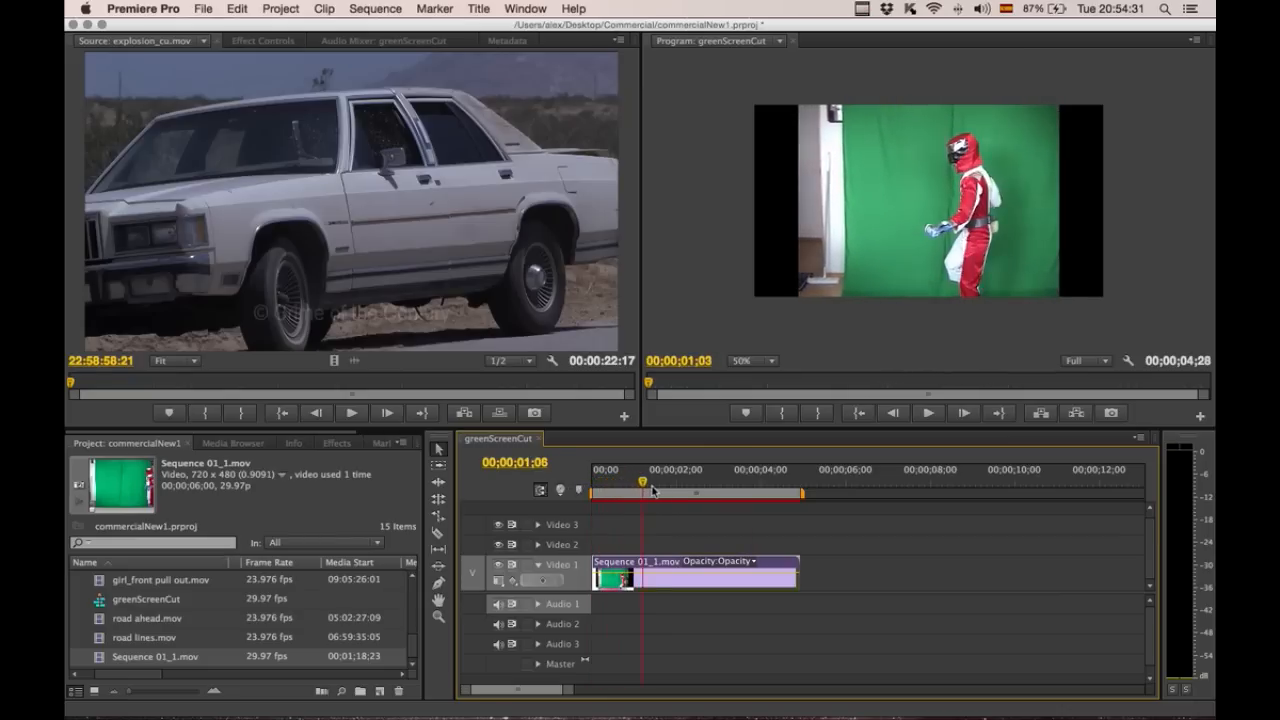
{"action": "left_click_drag", "start_coordinate": [736, 493], "coordinate": [630, 489]}
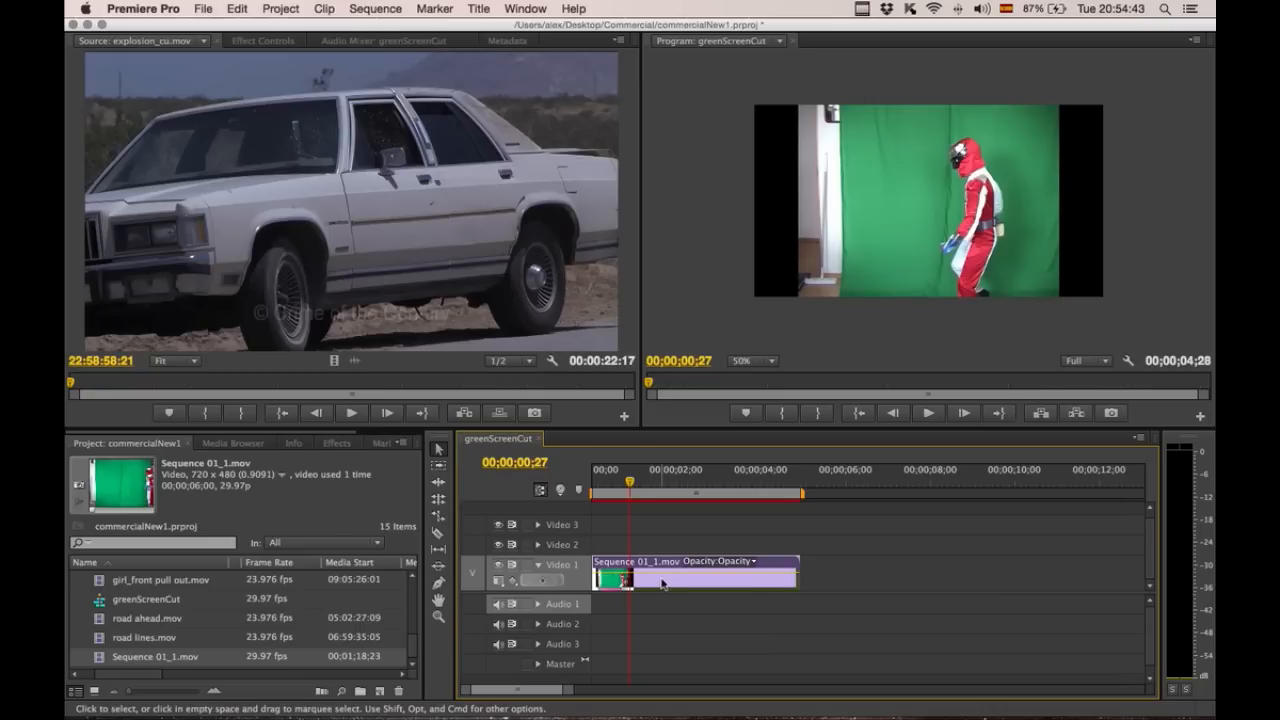
{"action": "right_click", "coordinate": [662, 583]}
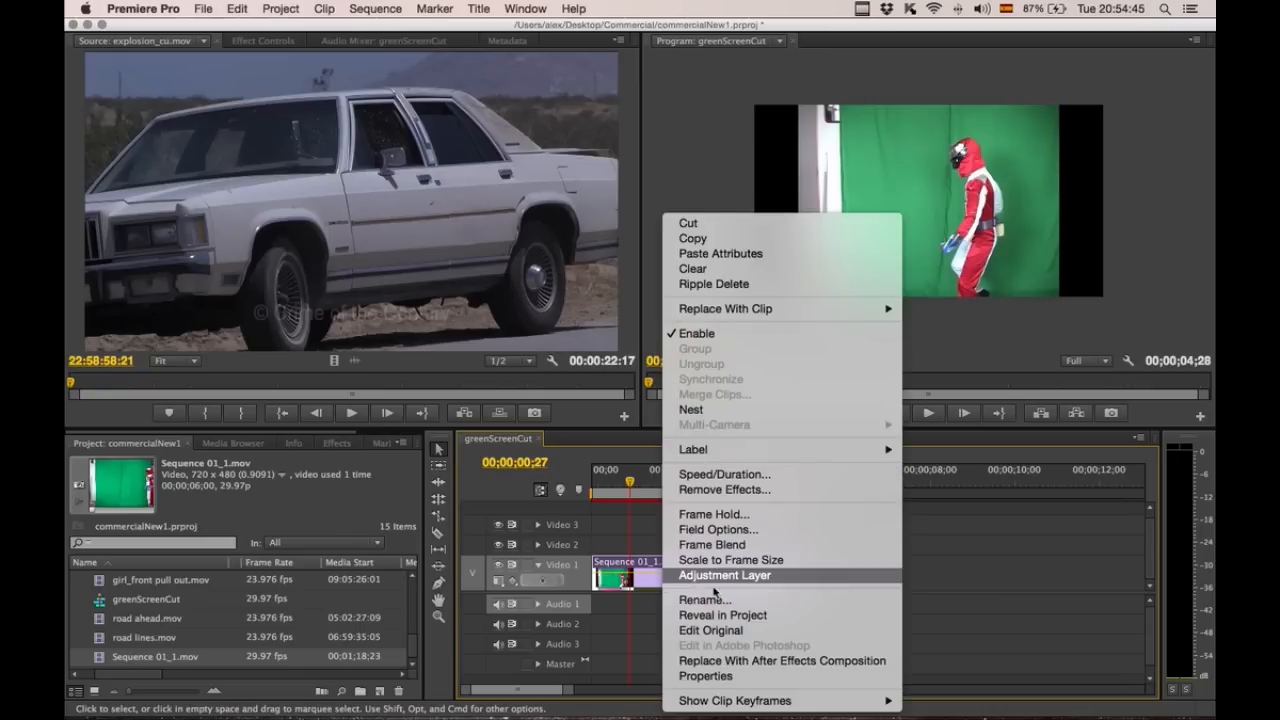
{"action": "left_click", "coordinate": [752, 660]}
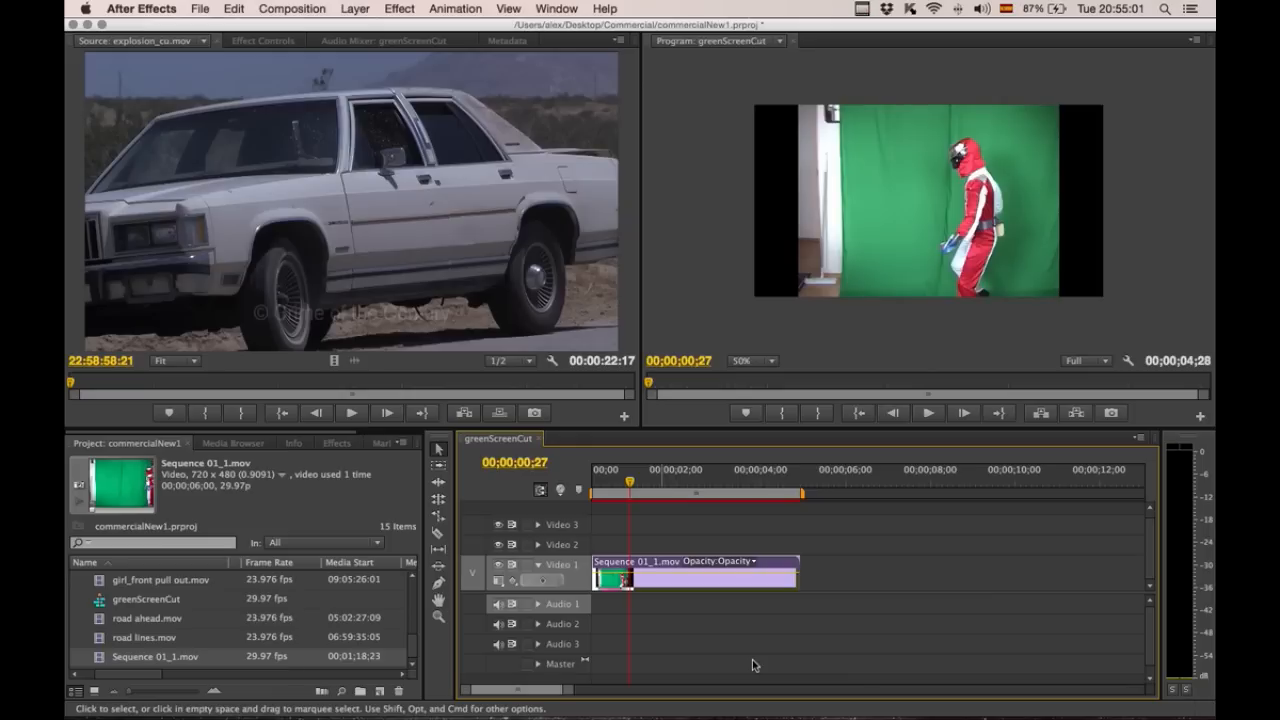
Step: Switch to After Effects and save the new project as greenScreenCut.aep in the Commercial folder
{"action": "key", "text": "super+s"}
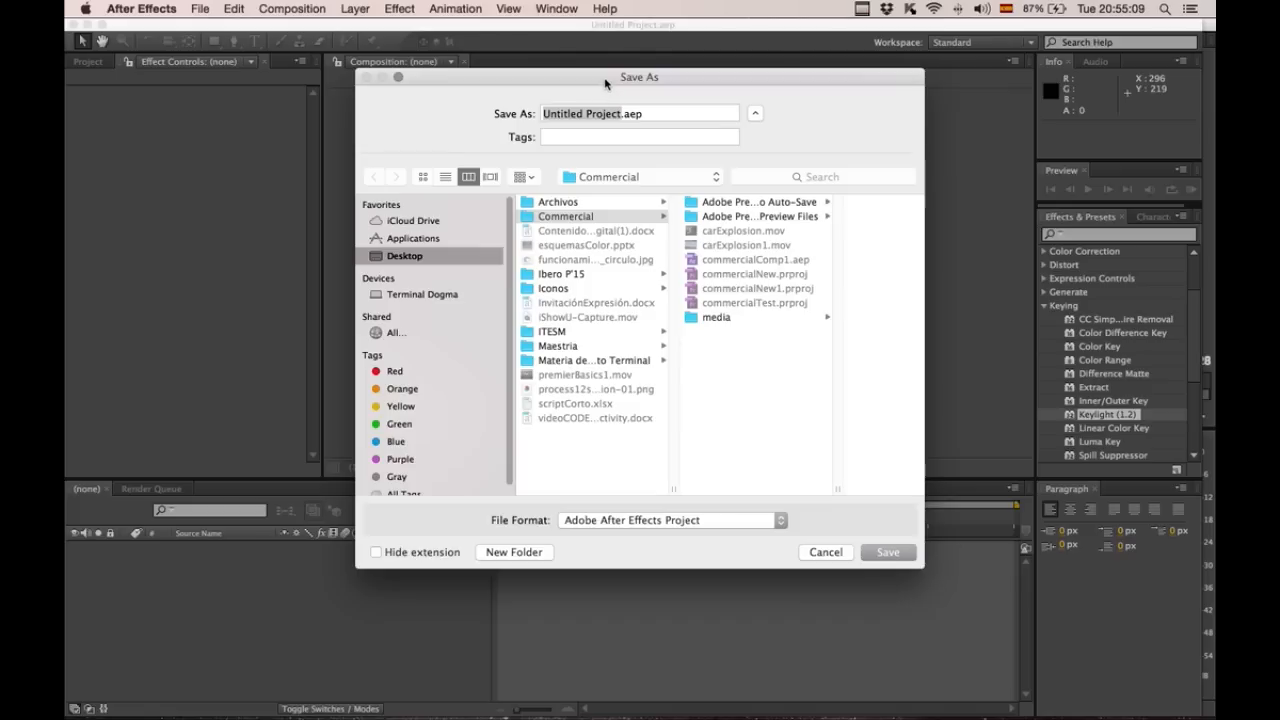
{"action": "left_click_drag", "start_coordinate": [605, 83], "coordinate": [607, 115]}
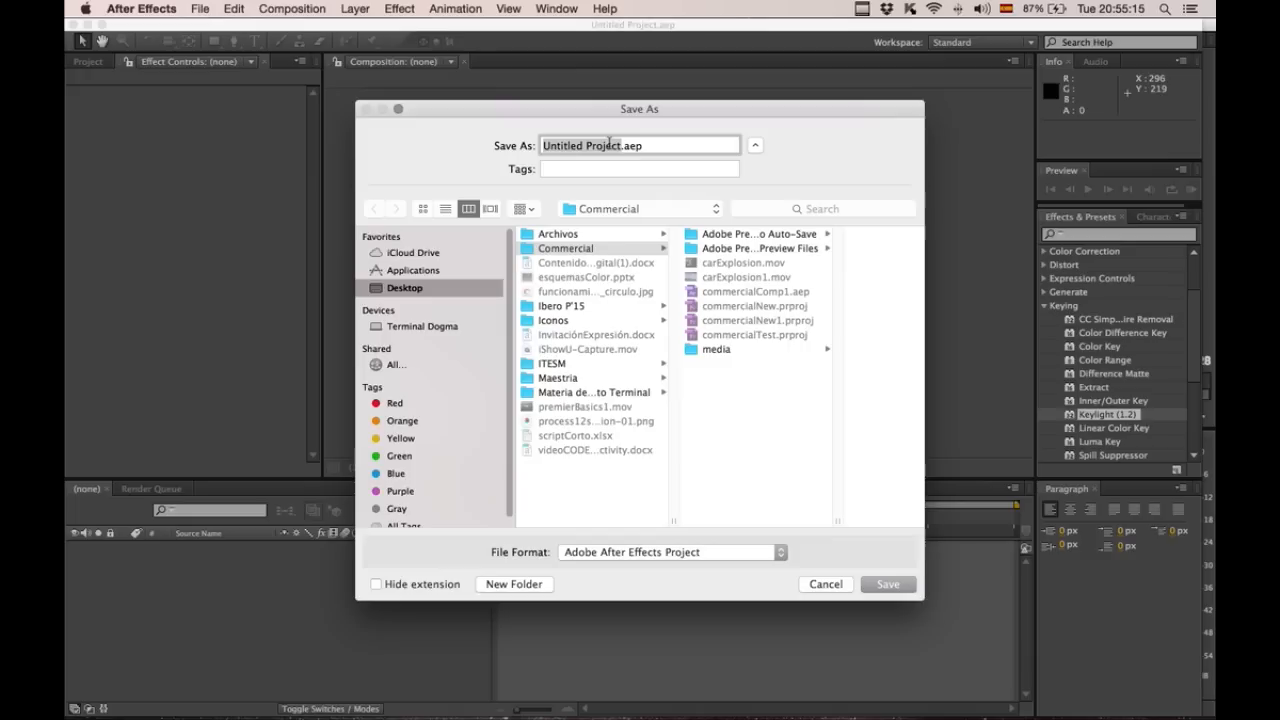
{"action": "type", "text": "greenScre"}
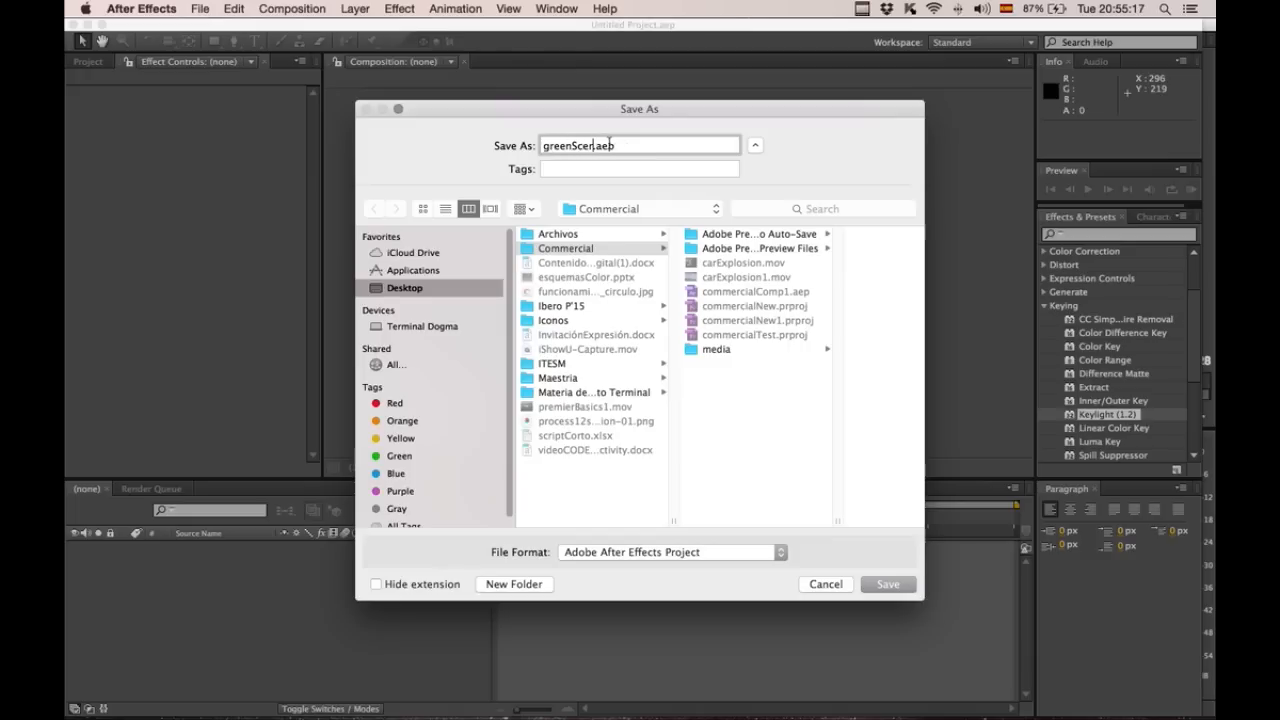
{"action": "type", "text": "e"}
{"action": "key", "text": "BackSpace"}
{"action": "key", "text": "BackSpace"}
{"action": "type", "text": "reenCut"}
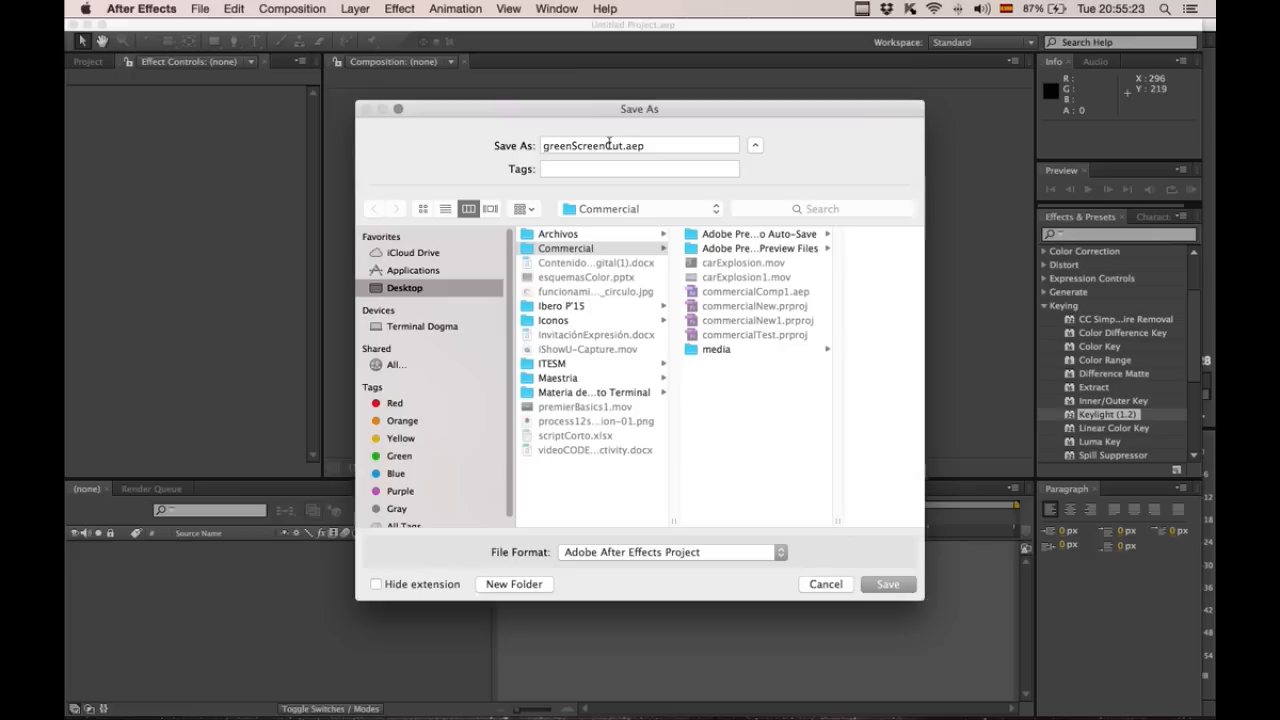
{"action": "key", "text": "Return"}
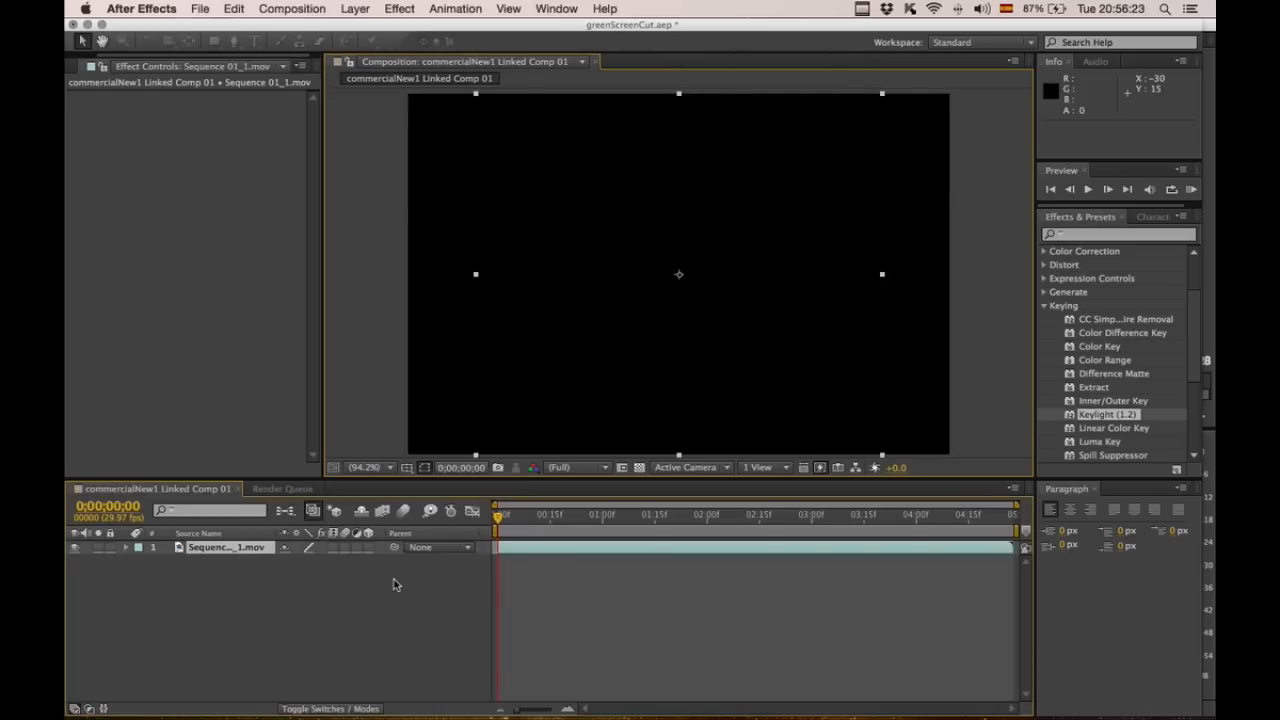
Step: Apply the Keylight (1.2) keying effect to the Sequence 01_1.mov layer in the linked composition
{"action": "left_click", "coordinate": [394, 581]}
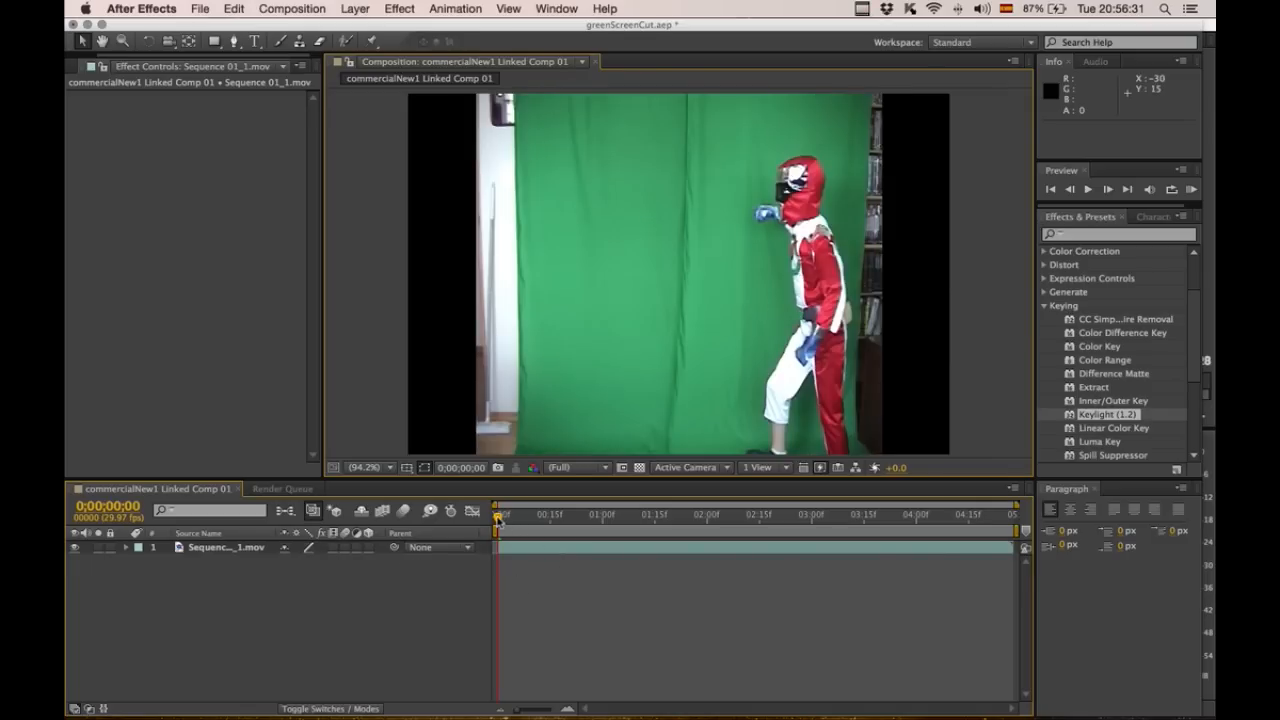
{"action": "left_click_drag", "start_coordinate": [500, 517], "coordinate": [523, 523]}
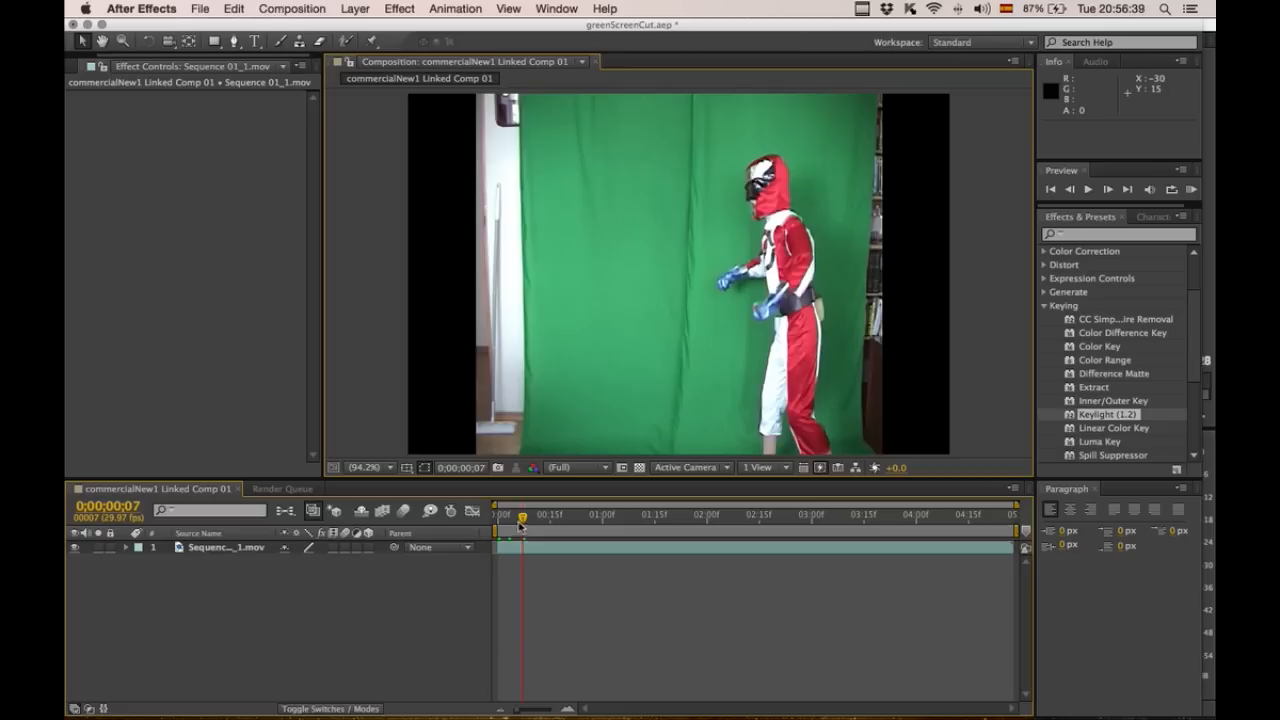
{"action": "mouse_move", "coordinate": [522, 521]}
{"action": "left_mouse_down"}
{"action": "mouse_move", "coordinate": [540, 521]}
{"action": "mouse_move", "coordinate": [497, 521]}
{"action": "left_mouse_up"}
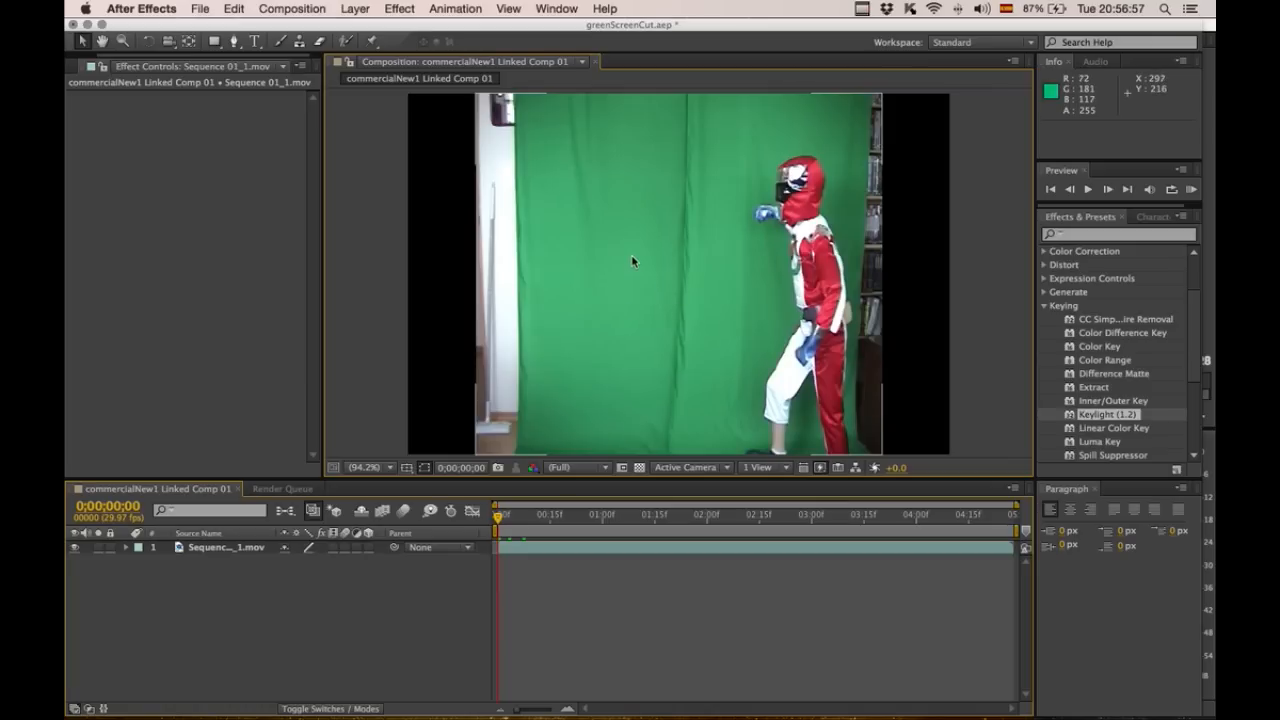
{"action": "left_click", "coordinate": [390, 11]}
{"action": "left_click", "coordinate": [399, 10]}
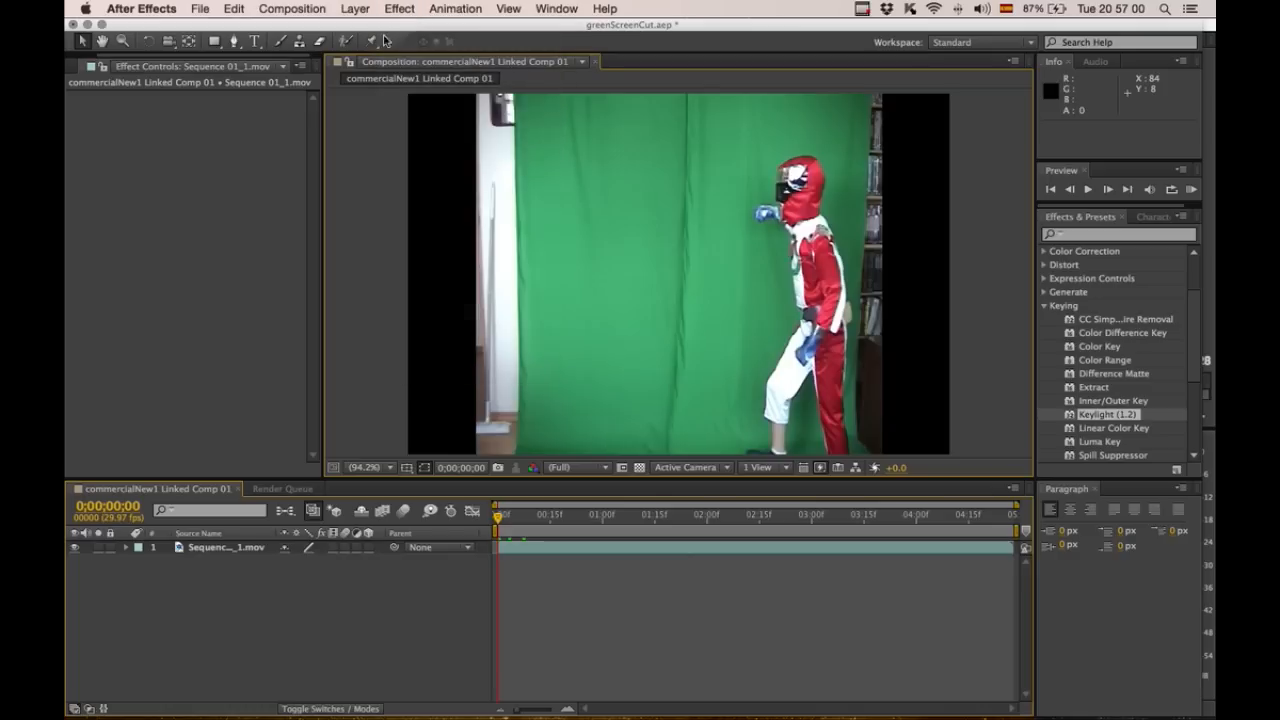
{"action": "left_click", "coordinate": [219, 552]}
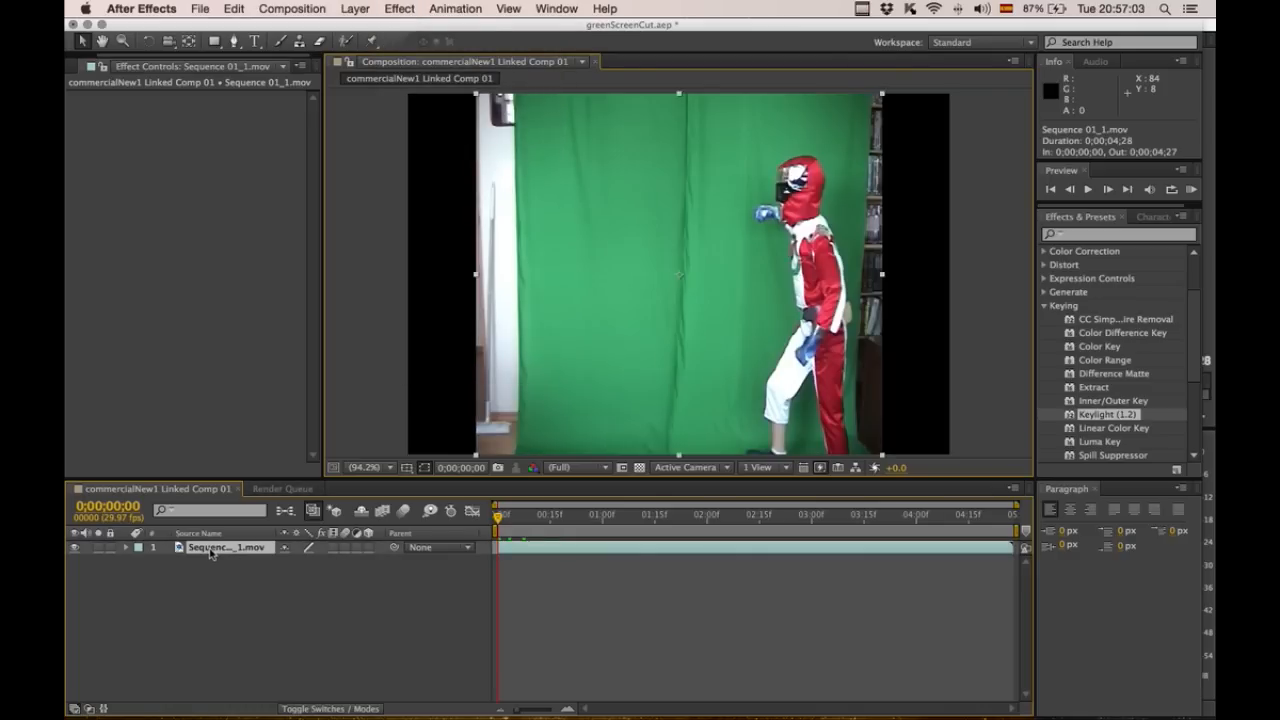
{"action": "left_click", "coordinate": [397, 9]}
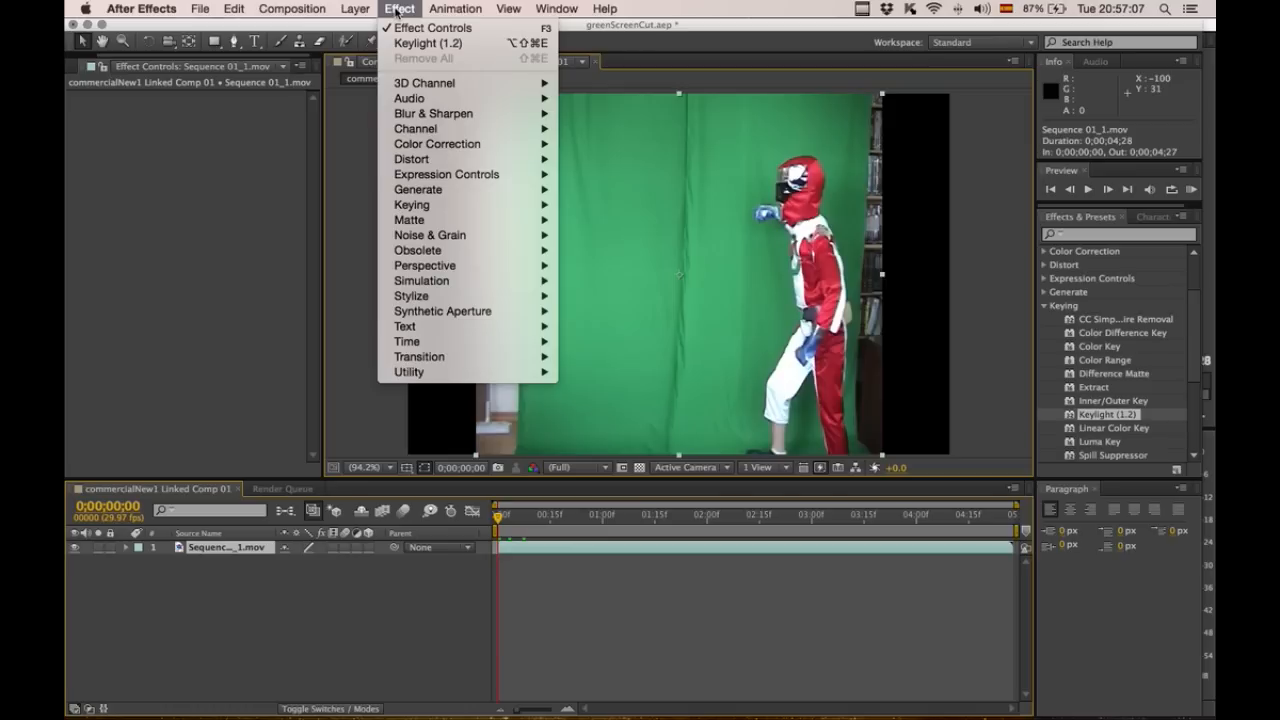
{"action": "mouse_move", "coordinate": [418, 210]}
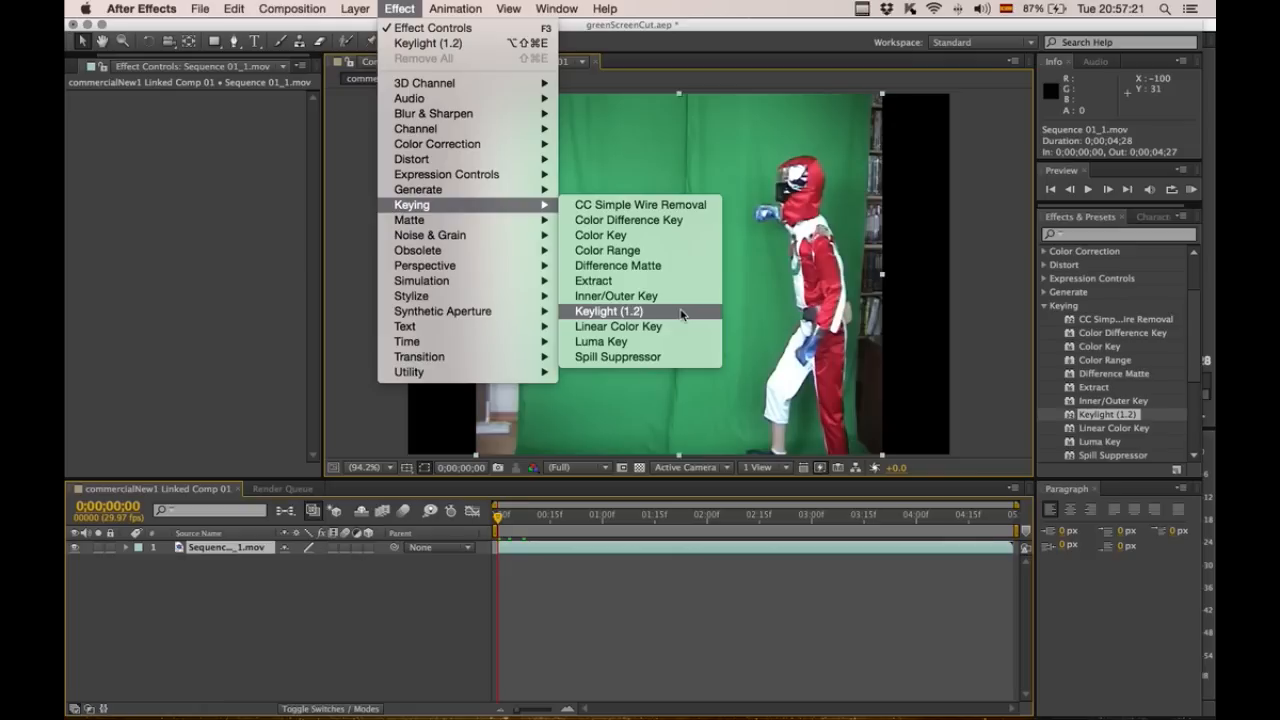
{"action": "left_click", "coordinate": [618, 312]}
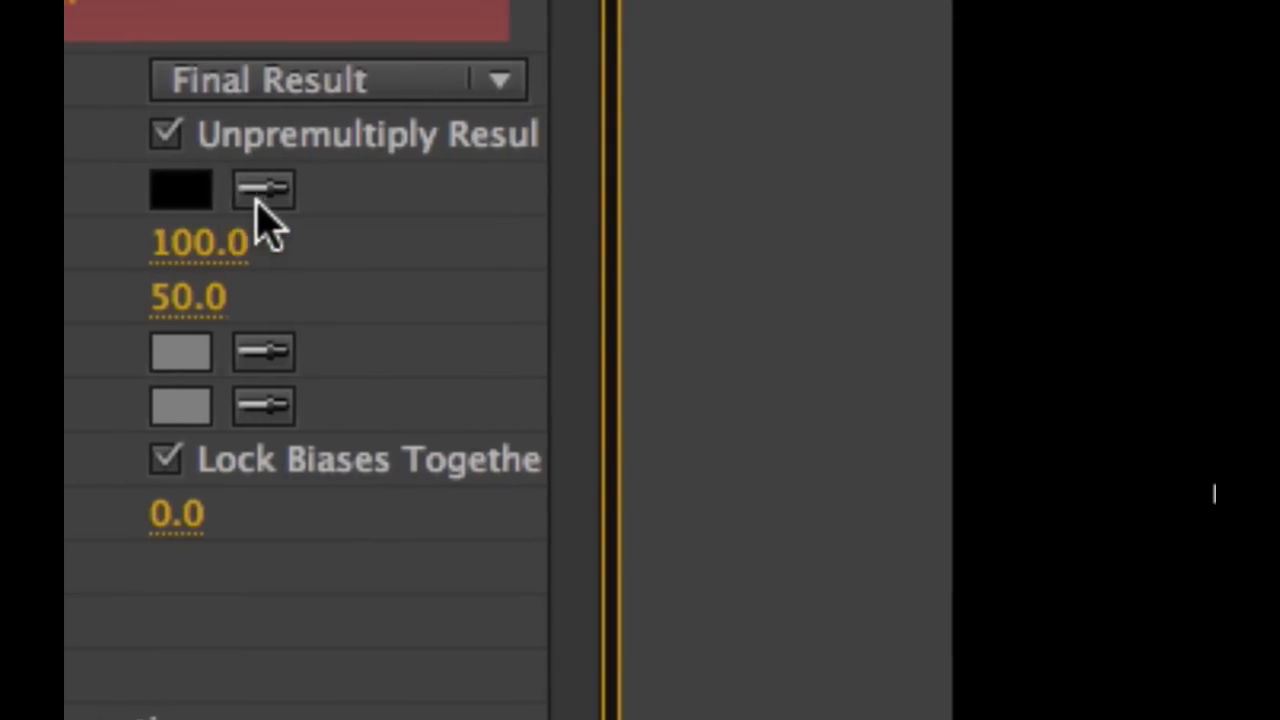
Step: Sample the green backdrop beside the costumed figure as Keylight's Screen Colour and show the composition at 50% magnification
{"action": "left_click", "coordinate": [252, 194]}
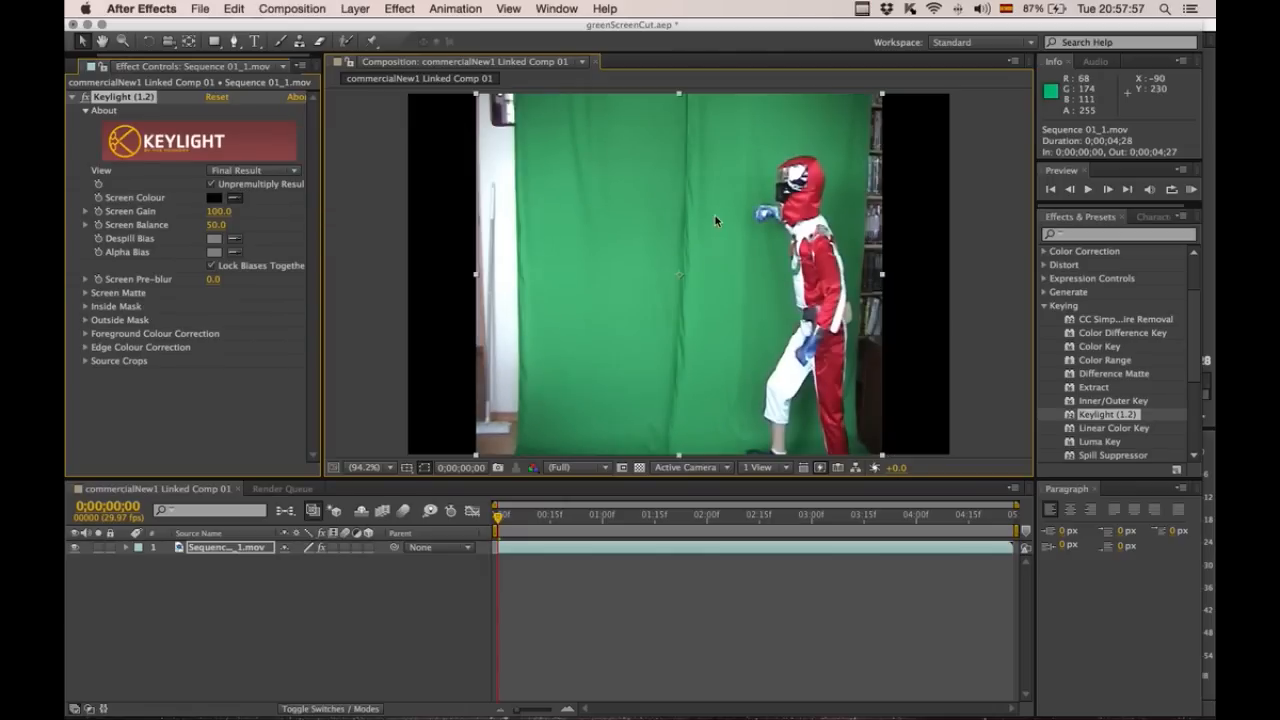
{"action": "left_click", "coordinate": [715, 215]}
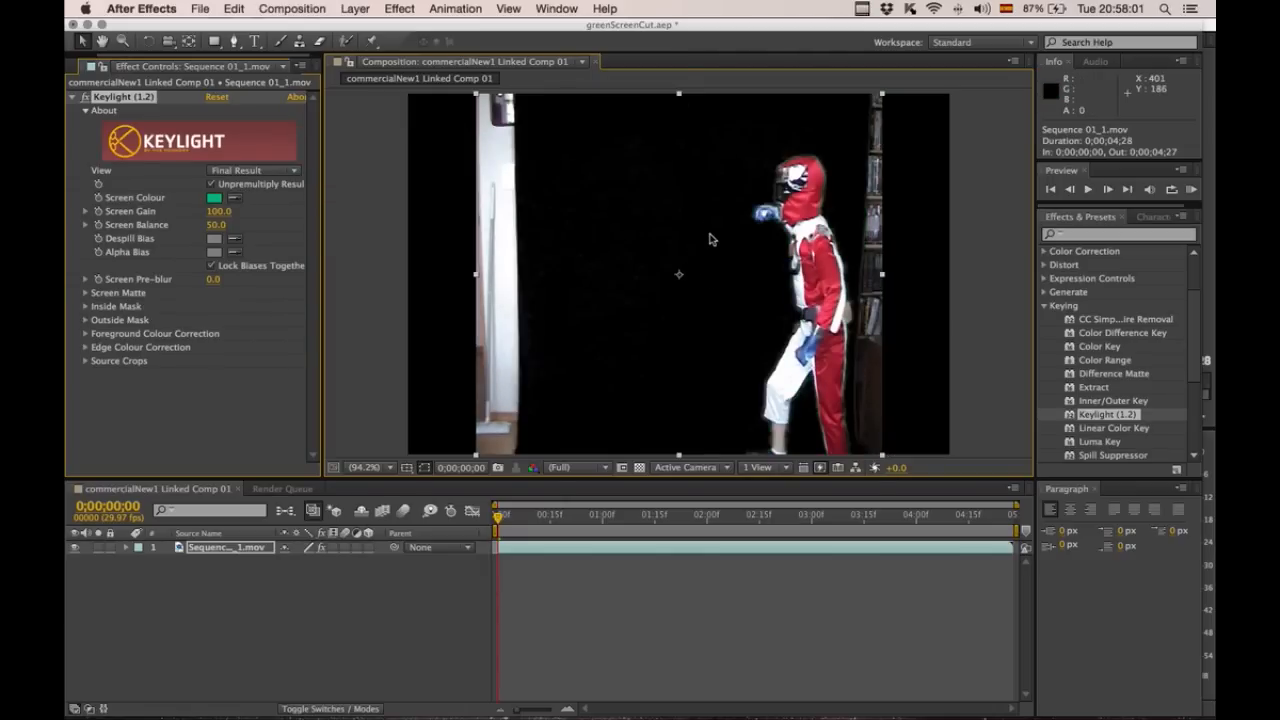
{"action": "left_click", "coordinate": [391, 469]}
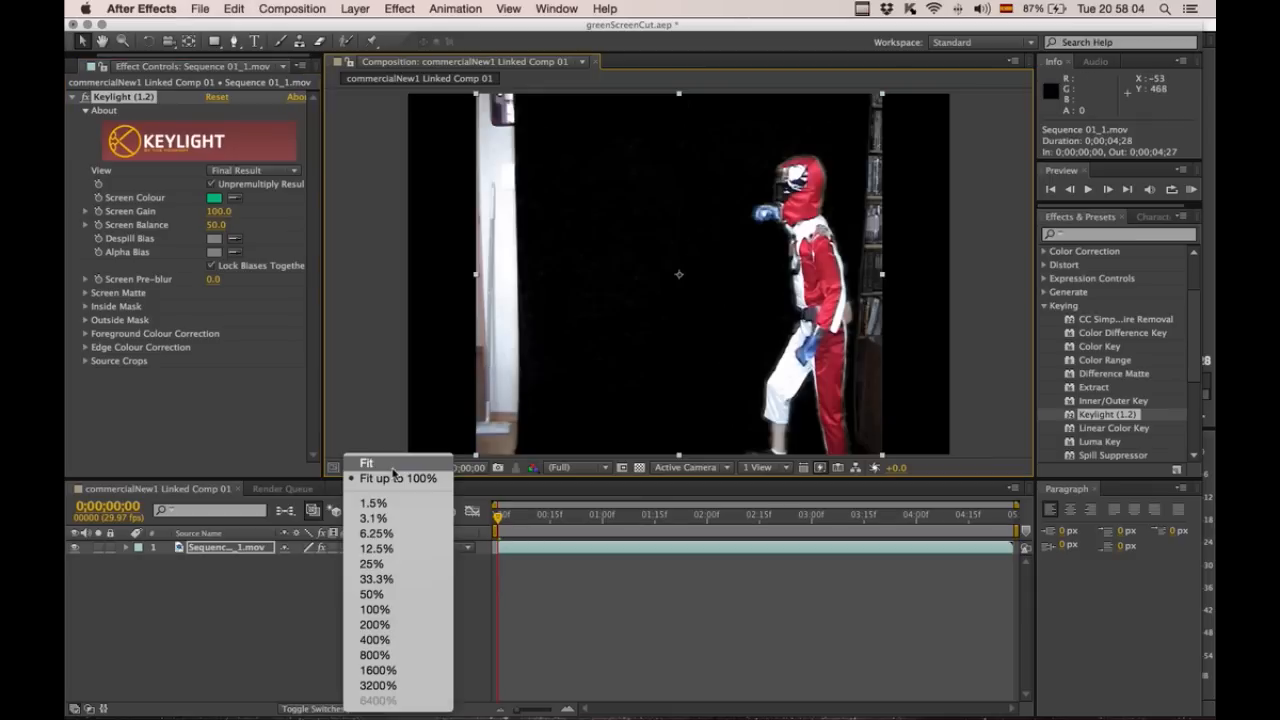
{"action": "left_click", "coordinate": [394, 595]}
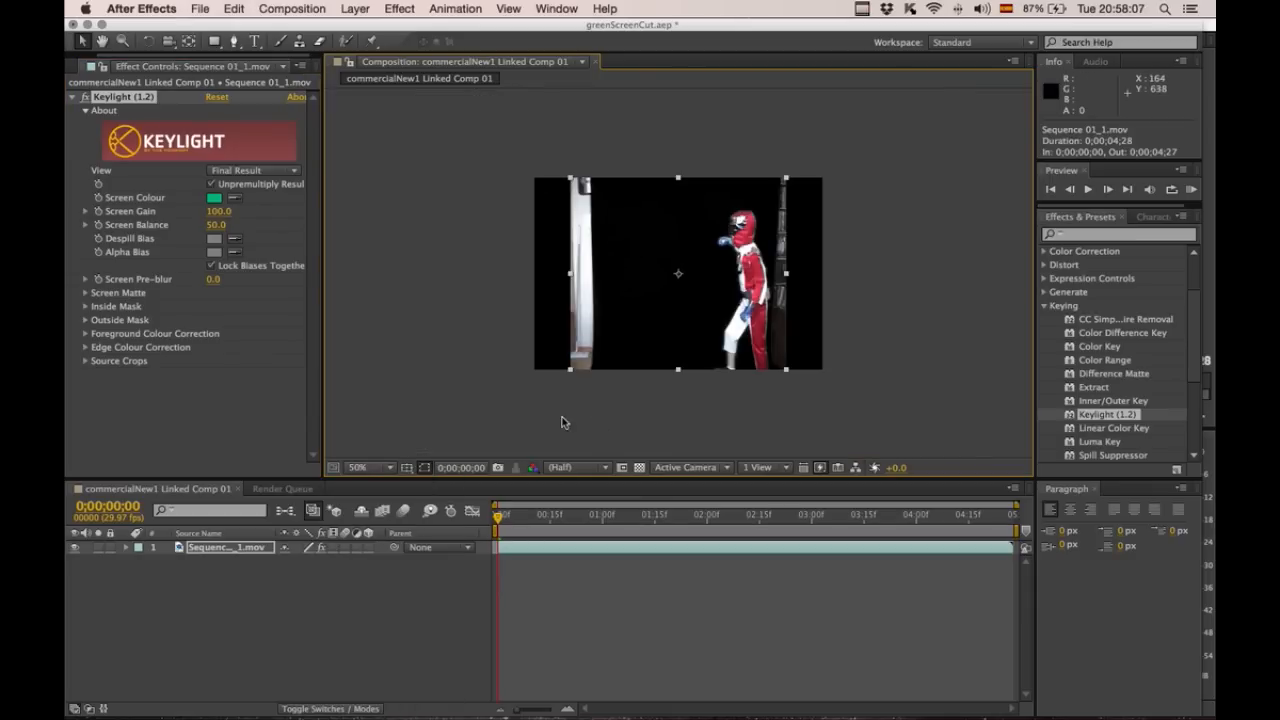
{"action": "left_click", "coordinate": [478, 392]}
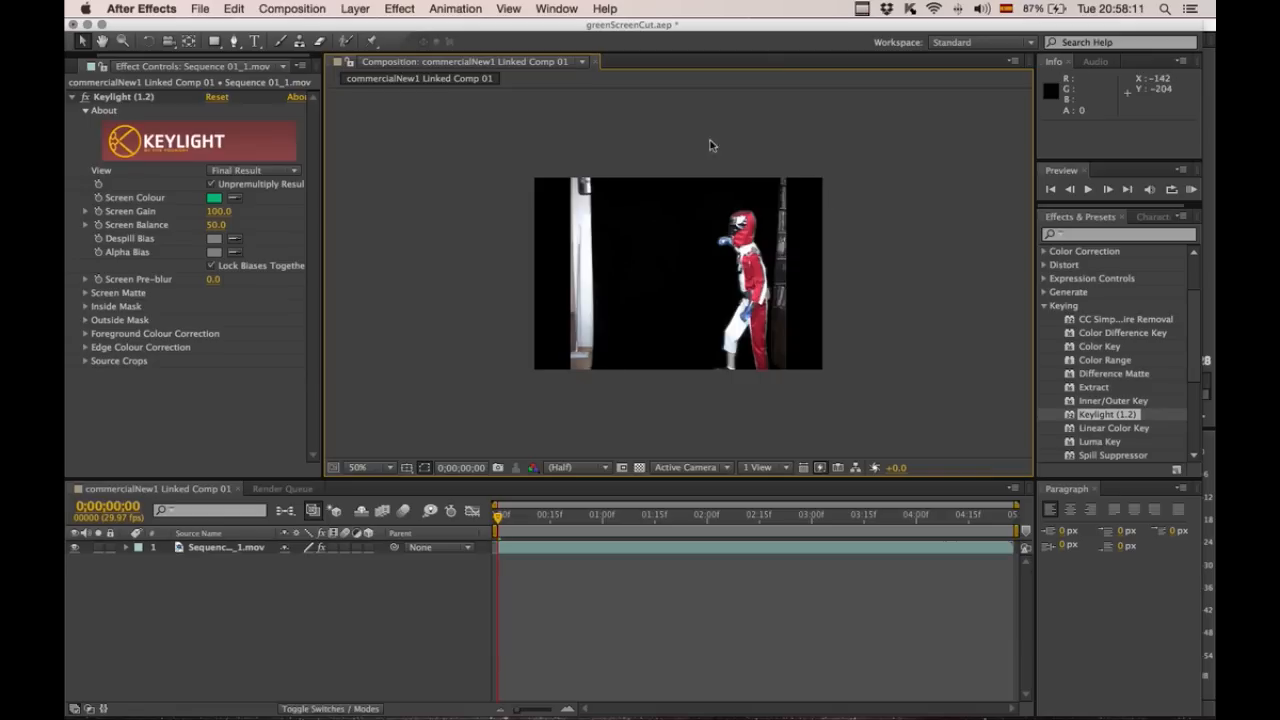
{"action": "left_click", "coordinate": [695, 296]}
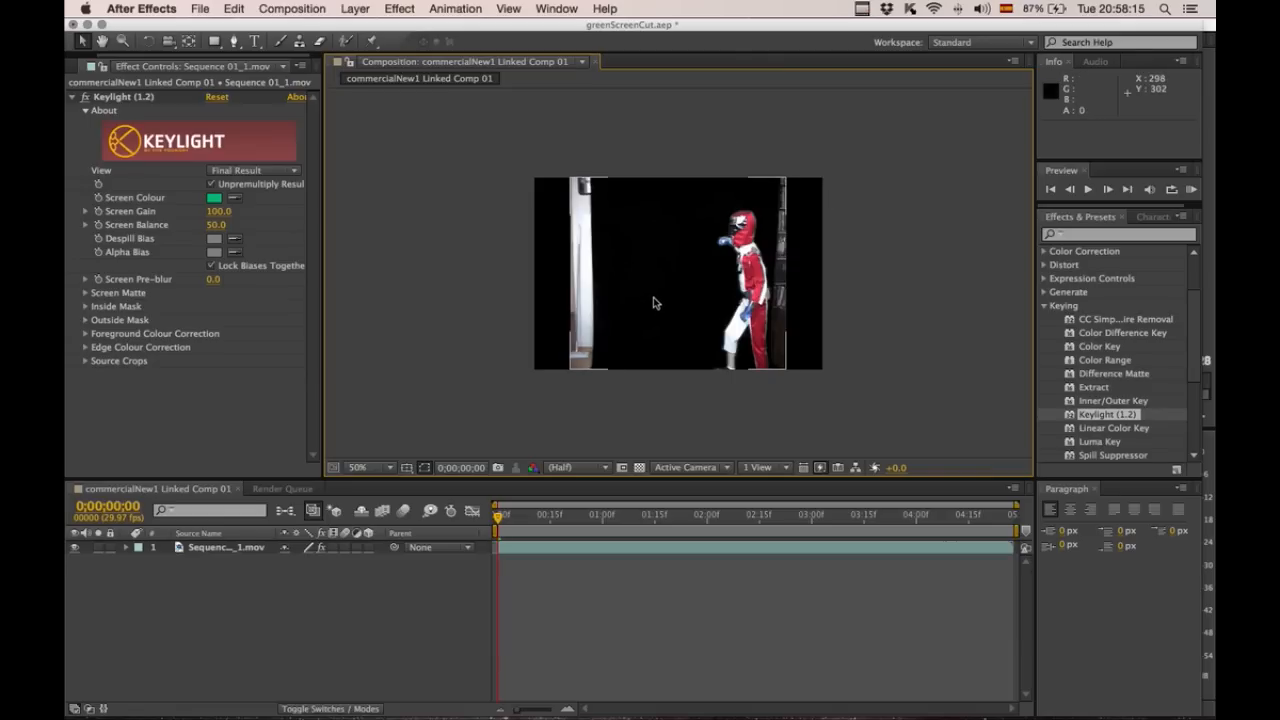
{"action": "left_click", "coordinate": [452, 251]}
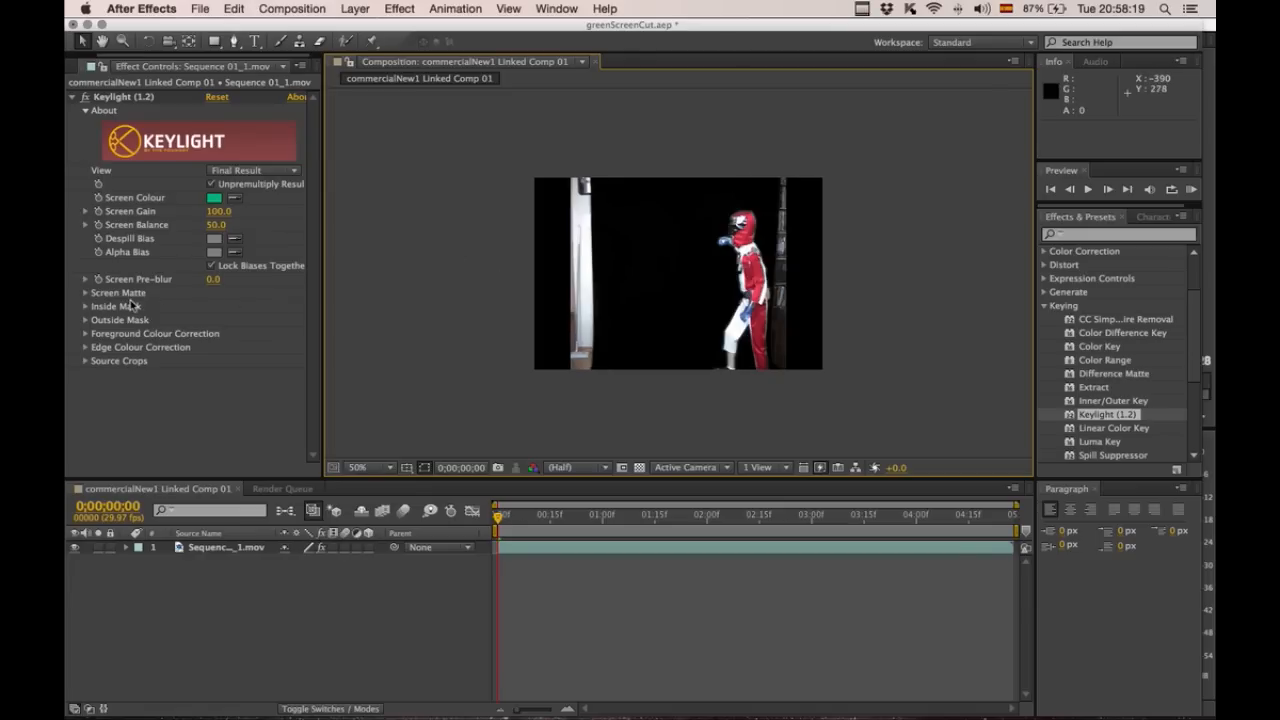
Step: Expand Keylight's Screen Matte settings and set the effect's View to Combined Matte
{"action": "left_click", "coordinate": [86, 294]}
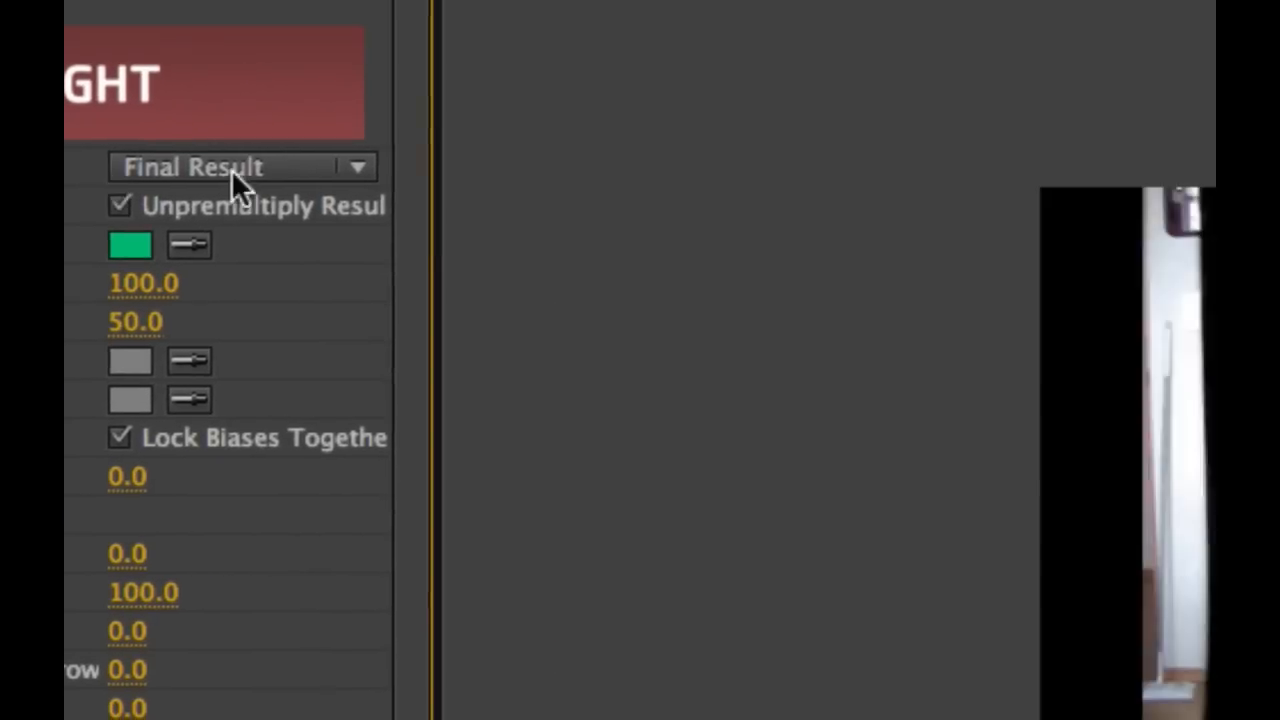
{"action": "left_click", "coordinate": [355, 168]}
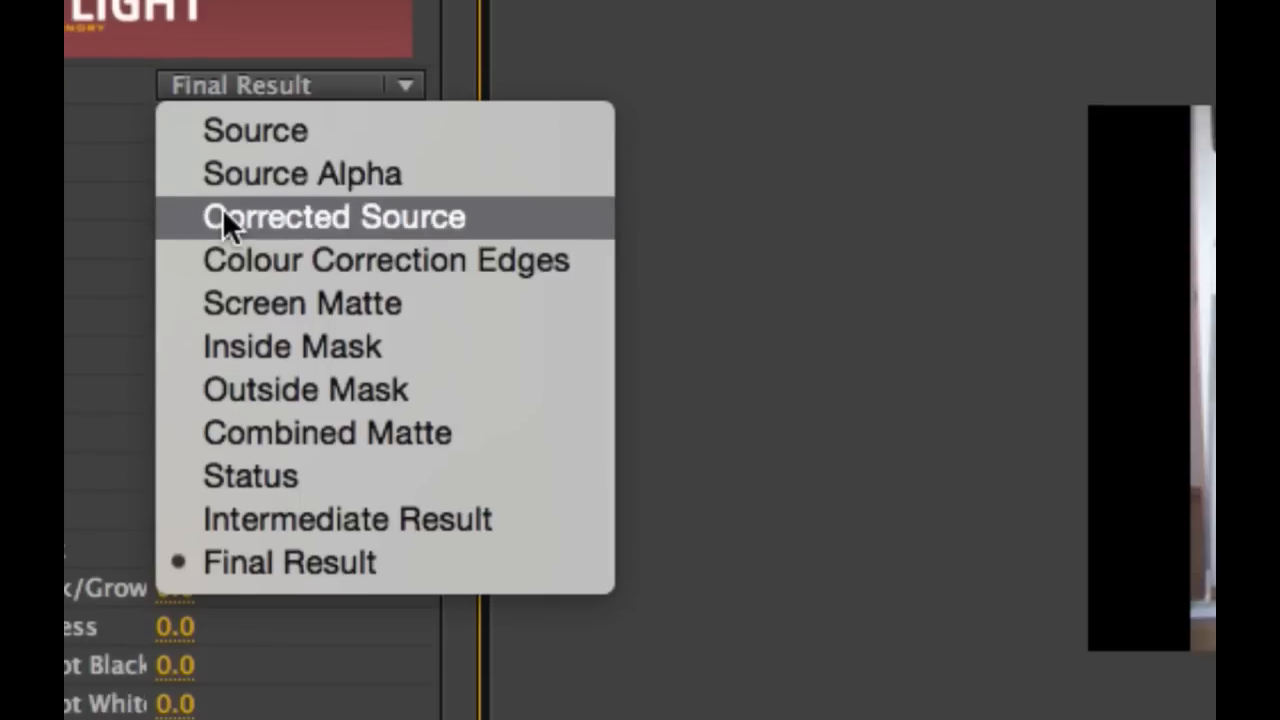
{"action": "left_click", "coordinate": [227, 396]}
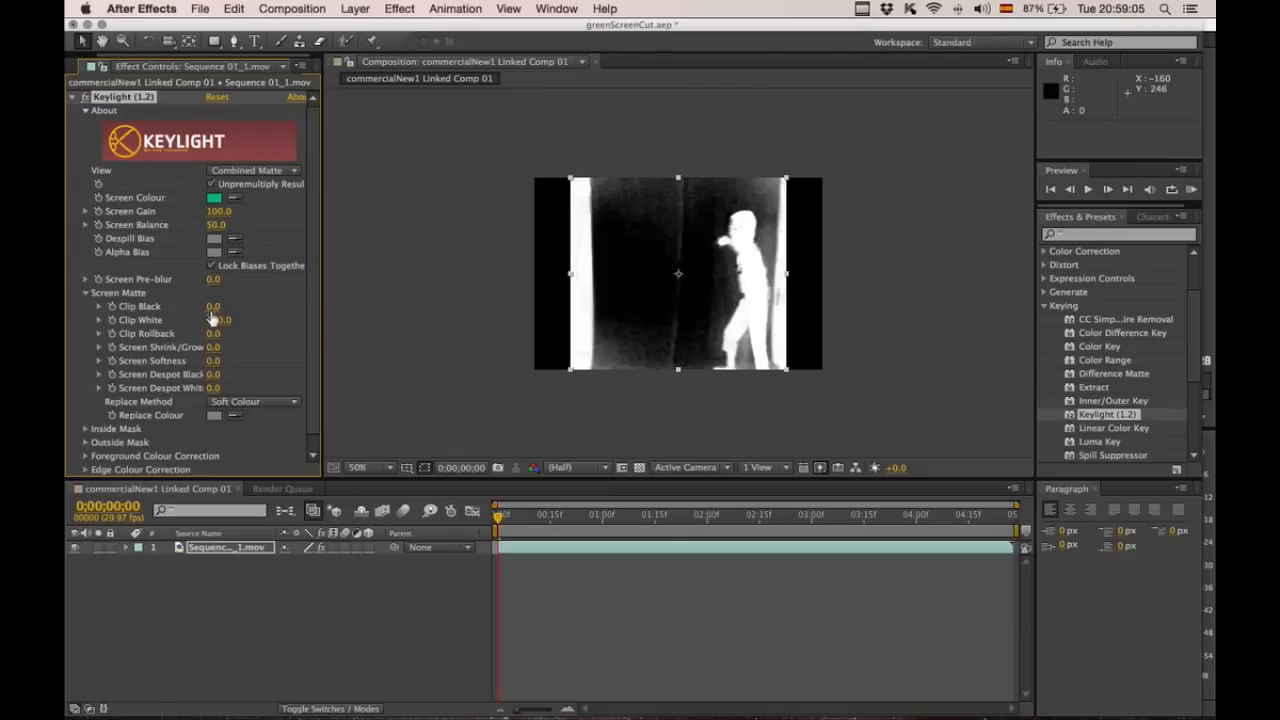
Step: Set Clip Black in Keylight's Screen Matte settings to 52 to turn the backdrop solid black
{"action": "left_click_drag", "start_coordinate": [213, 307], "coordinate": [219, 312]}
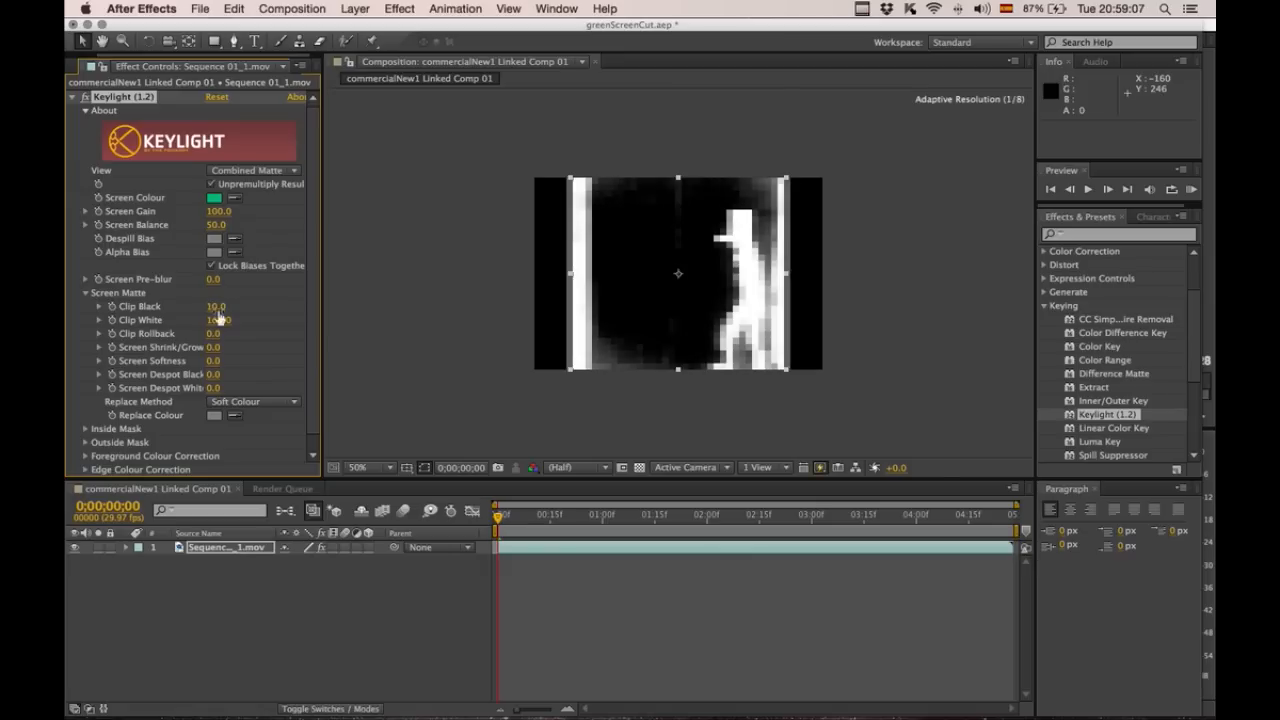
{"action": "left_click_drag", "start_coordinate": [215, 307], "coordinate": [523, 320]}
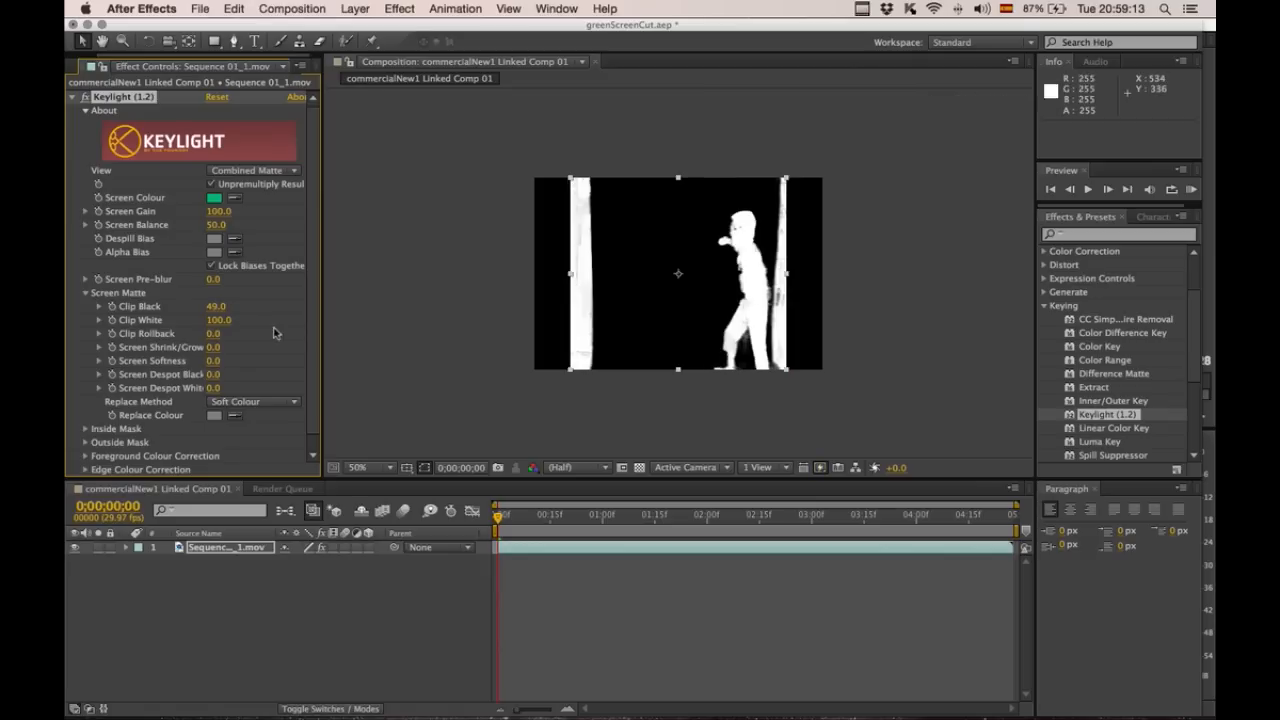
{"action": "mouse_move", "coordinate": [215, 307]}
{"action": "left_mouse_down"}
{"action": "mouse_move", "coordinate": [300, 312]}
{"action": "mouse_move", "coordinate": [229, 312]}
{"action": "left_mouse_up"}
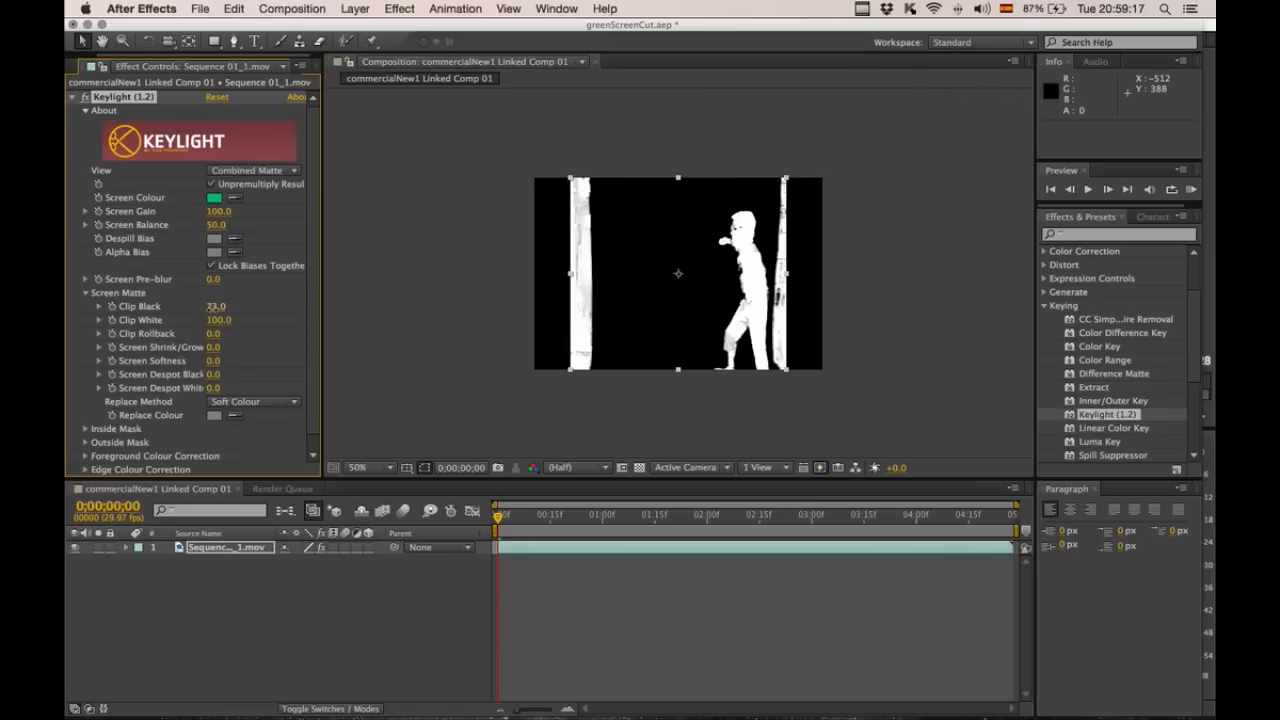
{"action": "left_click_drag", "start_coordinate": [207, 306], "coordinate": [203, 306]}
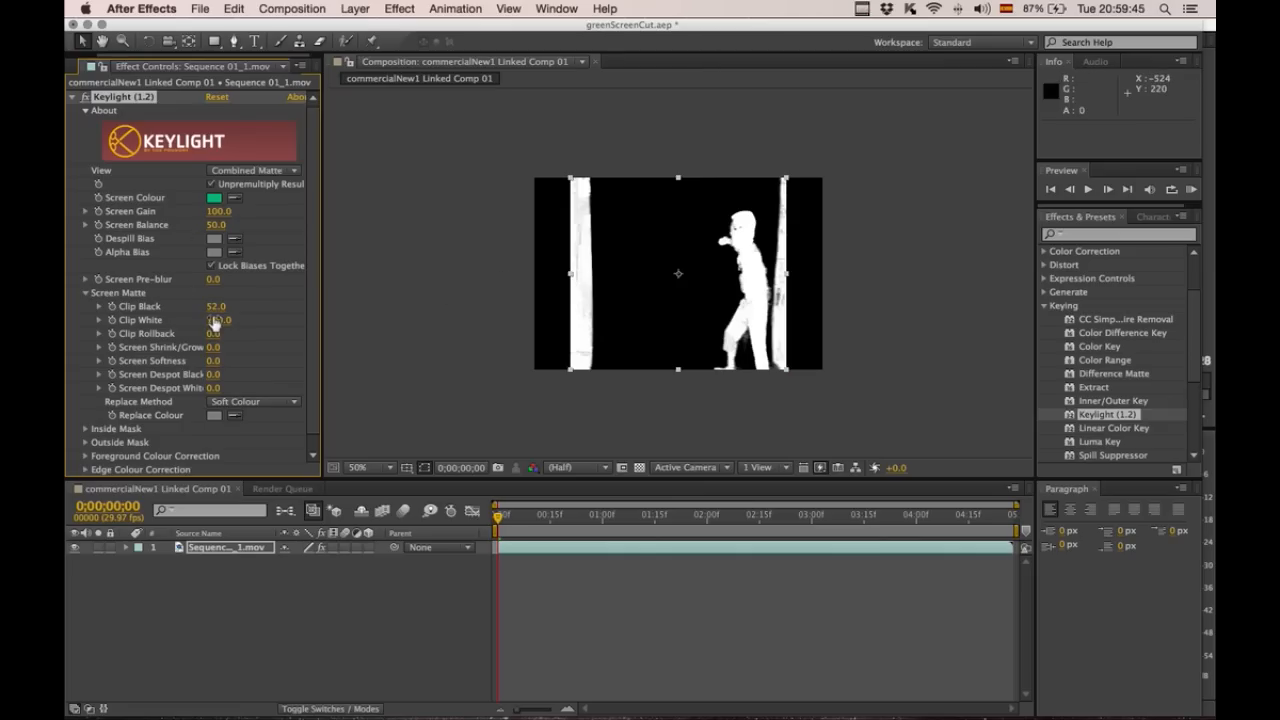
Step: Set Keylight's Clip White to 71 and return the effect's View to Final Result
{"action": "left_click_drag", "start_coordinate": [216, 321], "coordinate": [198, 322]}
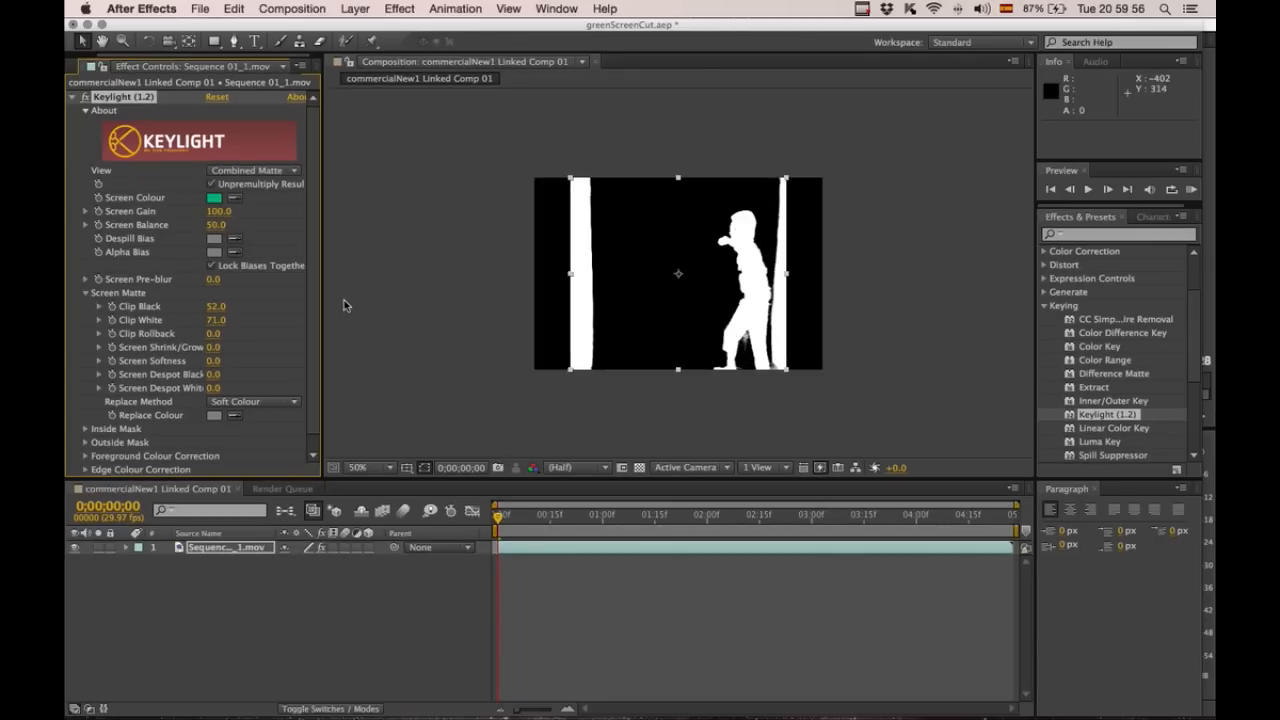
{"action": "left_click", "coordinate": [295, 172]}
{"action": "left_click", "coordinate": [277, 342]}
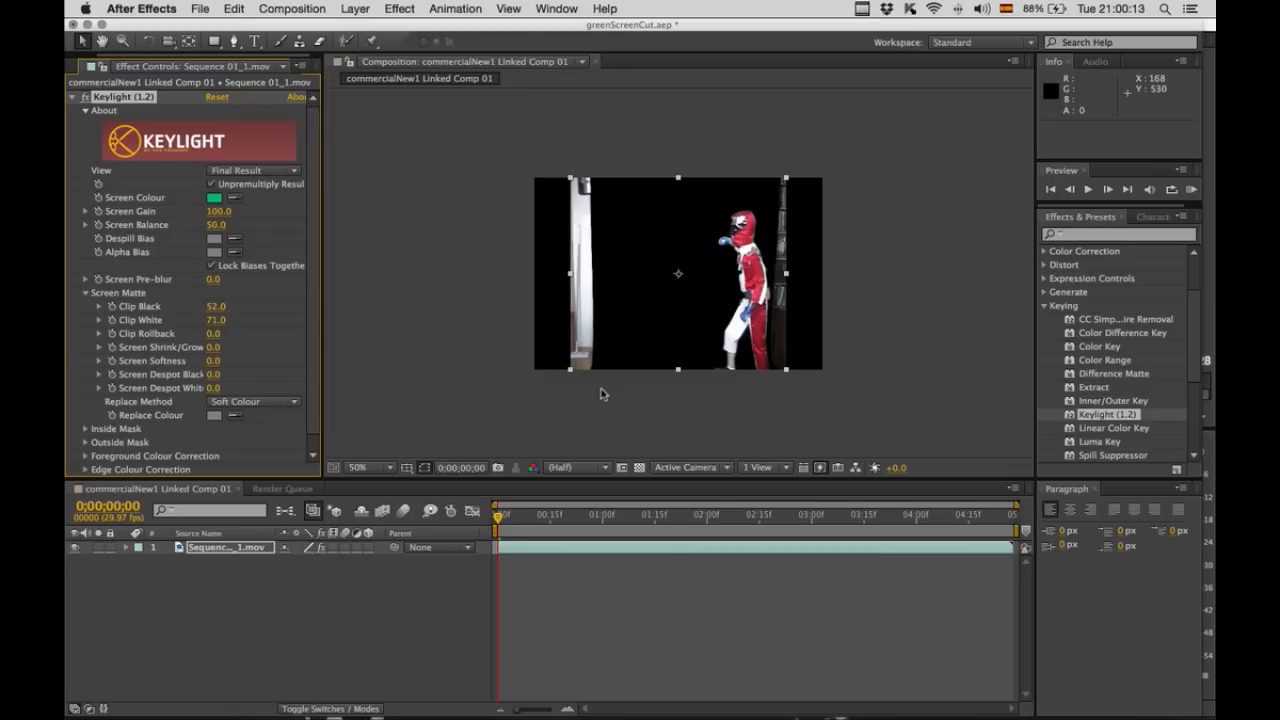
Step: Draw a closed four-point Pen mask on the Sequence 01_1.mov layer around the figure, excluding the white door strip and the bookshelf
{"action": "left_click", "coordinate": [185, 550]}
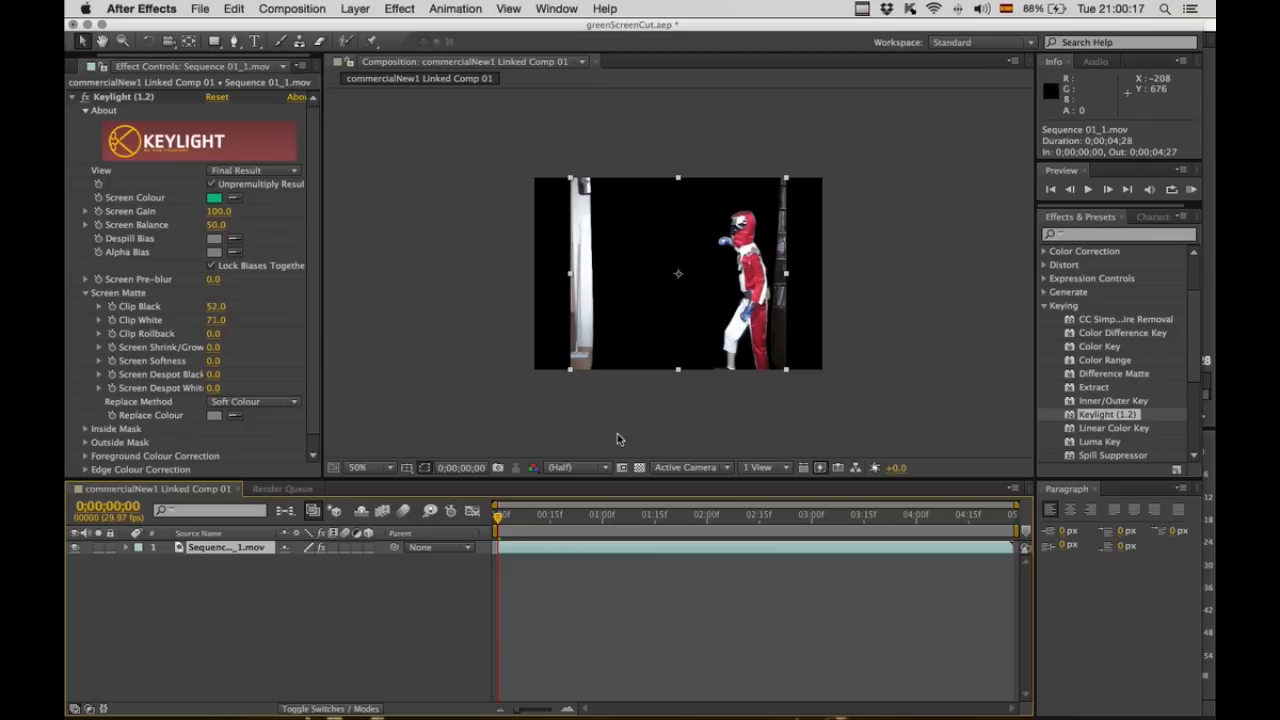
{"action": "left_click", "coordinate": [391, 471]}
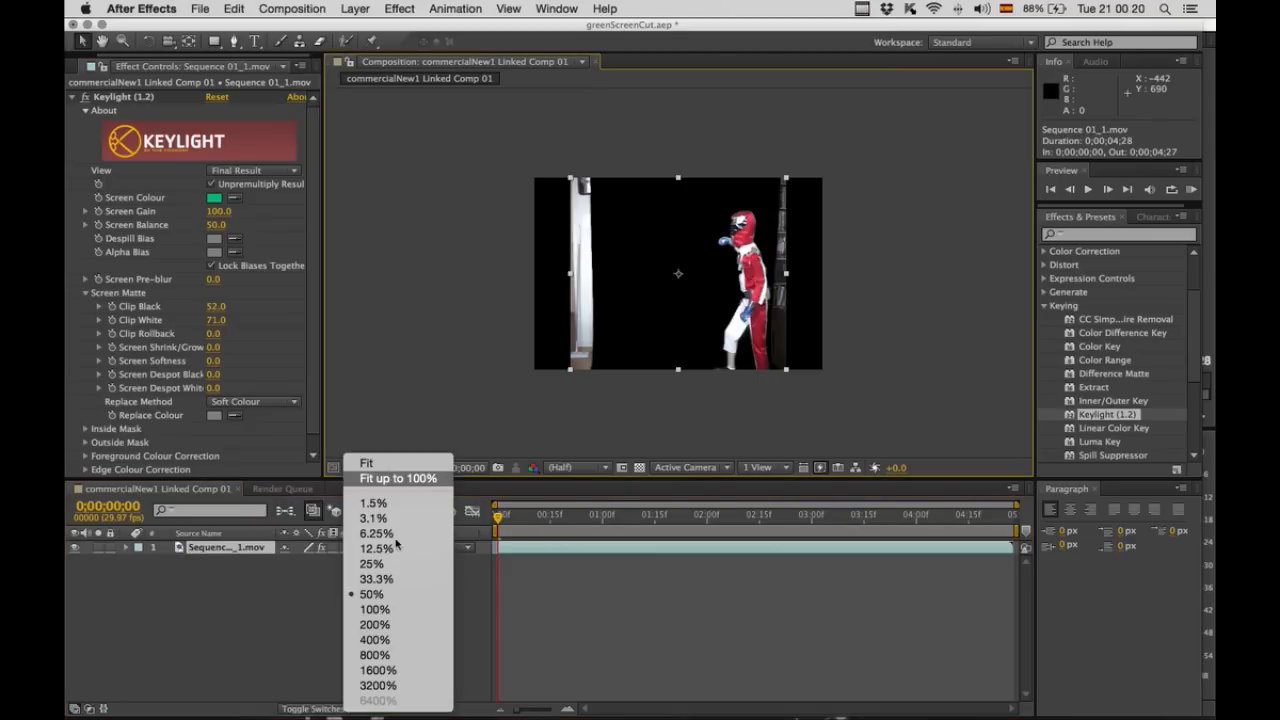
{"action": "left_click", "coordinate": [400, 606]}
{"action": "left_click_drag", "start_coordinate": [746, 236], "coordinate": [745, 297]}
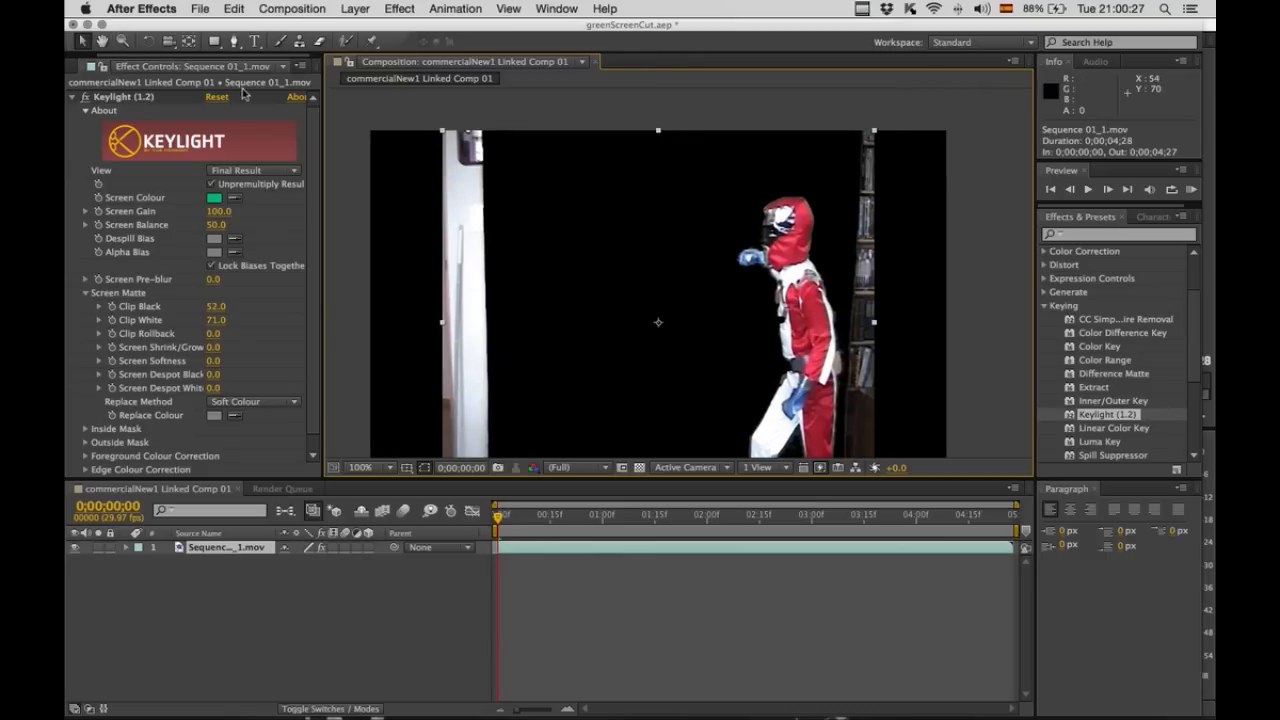
{"action": "left_click", "coordinate": [234, 41]}
{"action": "left_click_drag", "start_coordinate": [512, 115], "coordinate": [416, 105]}
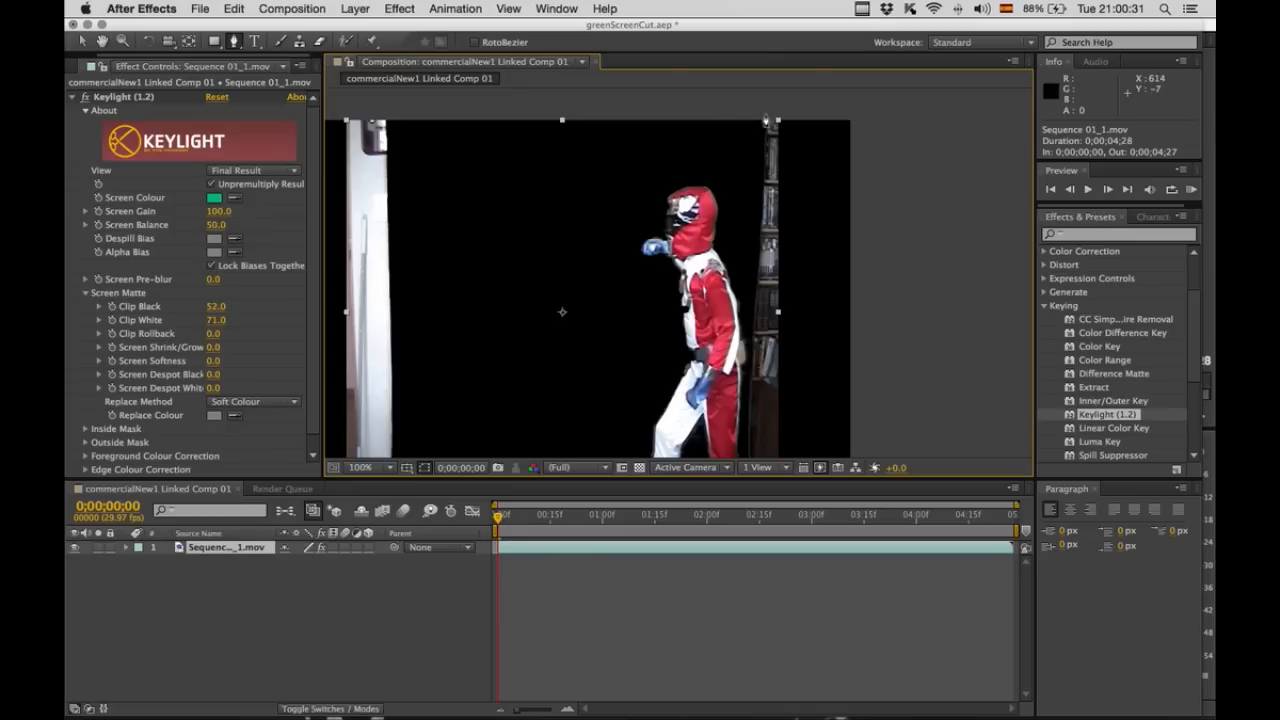
{"action": "left_click", "coordinate": [765, 119]}
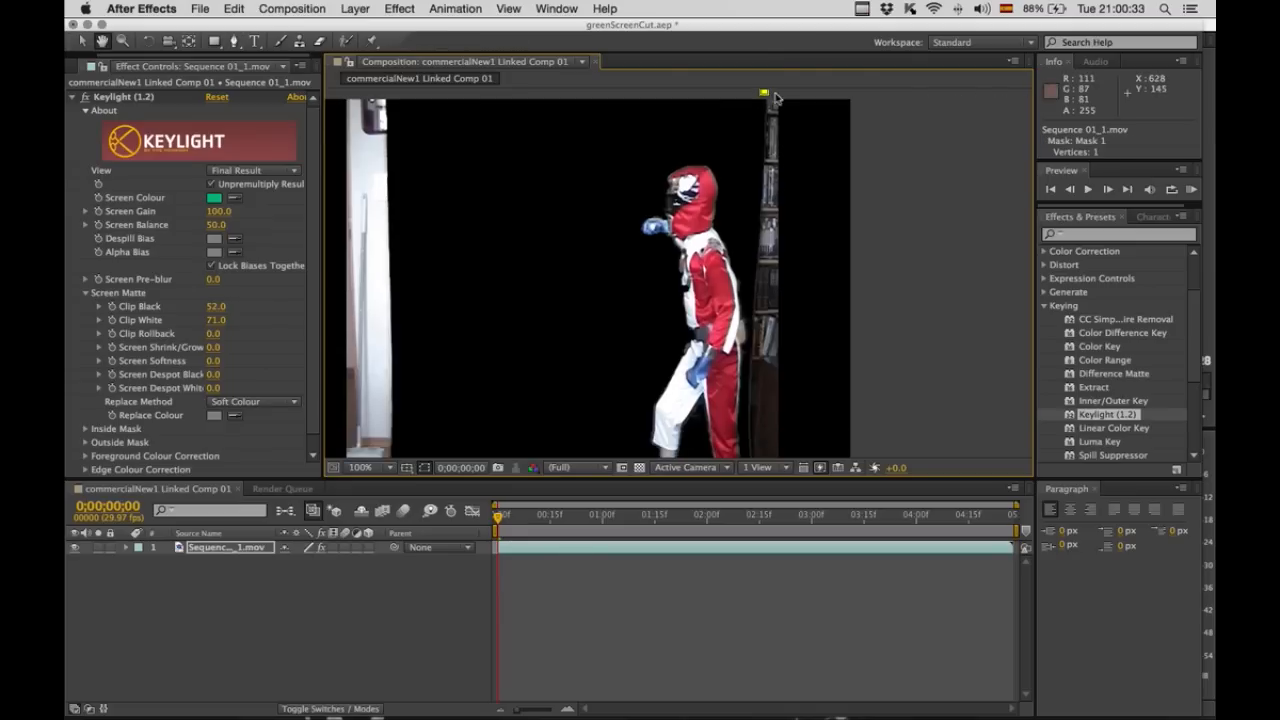
{"action": "scroll", "coordinate": [753, 344], "scroll_direction": "down", "scroll_amount": 5}
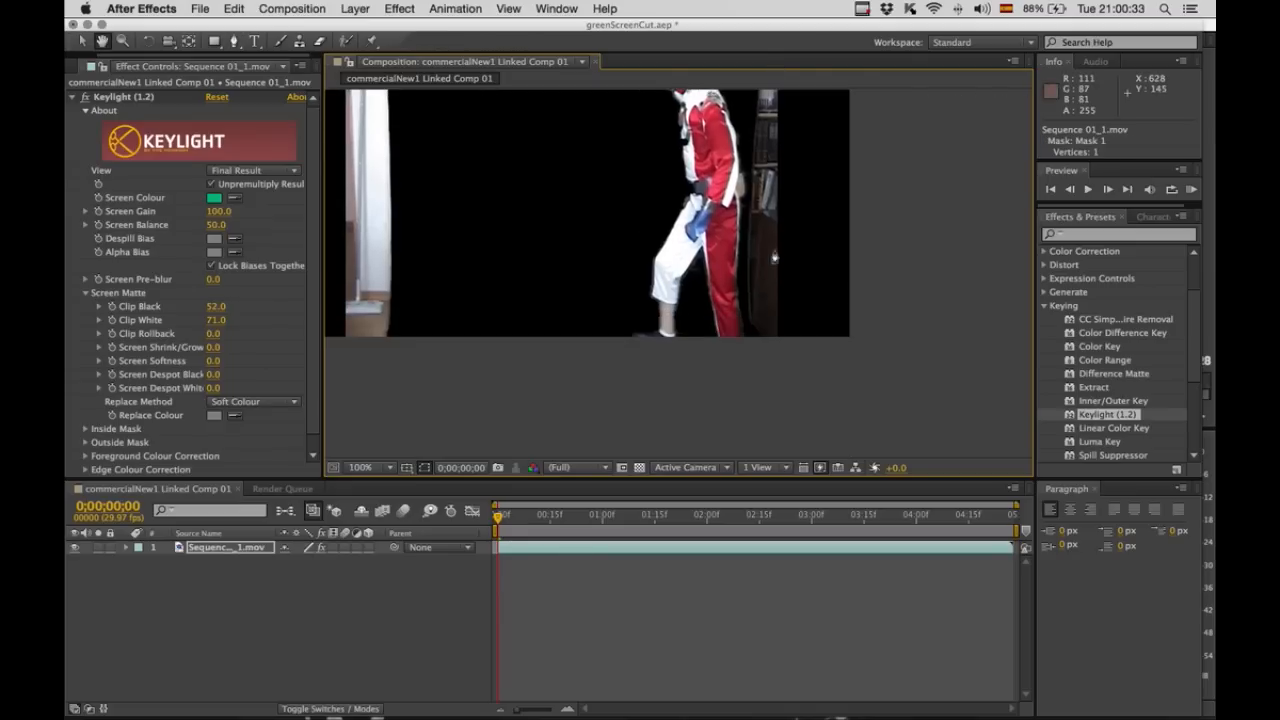
{"action": "left_click", "coordinate": [746, 343]}
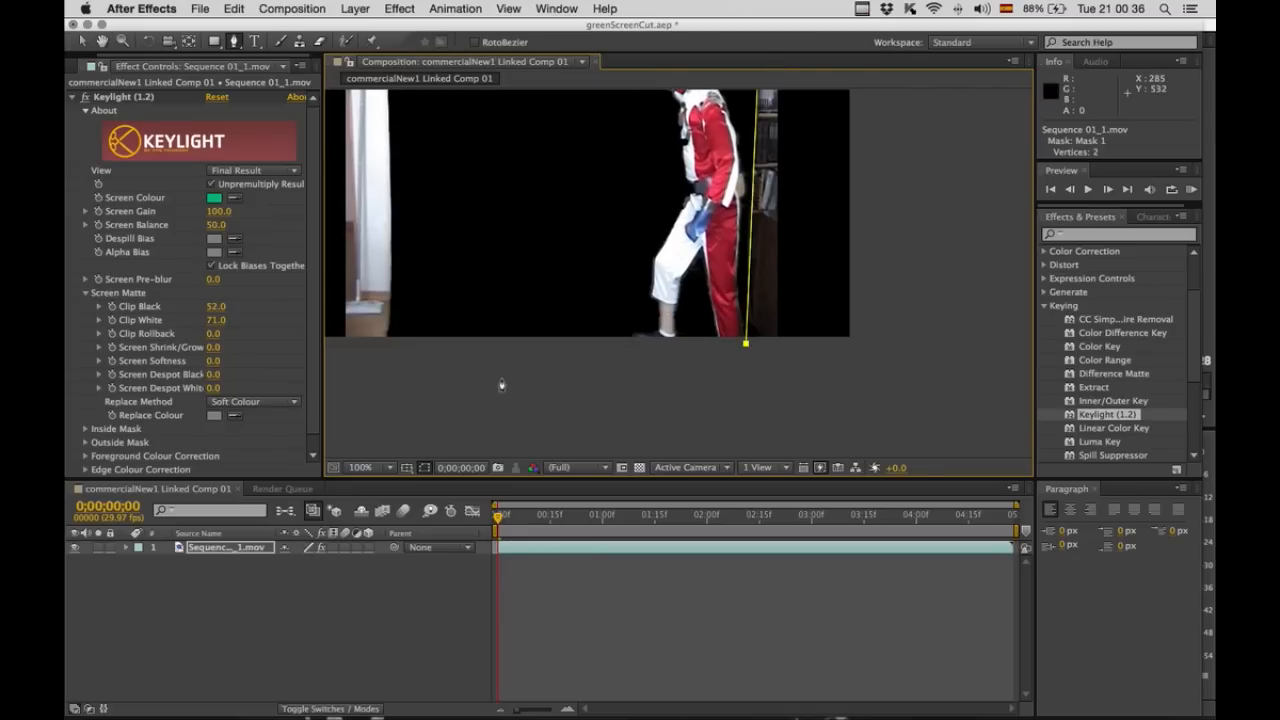
{"action": "left_click", "coordinate": [393, 357]}
{"action": "scroll", "coordinate": [408, 371], "scroll_direction": "up", "scroll_amount": 6}
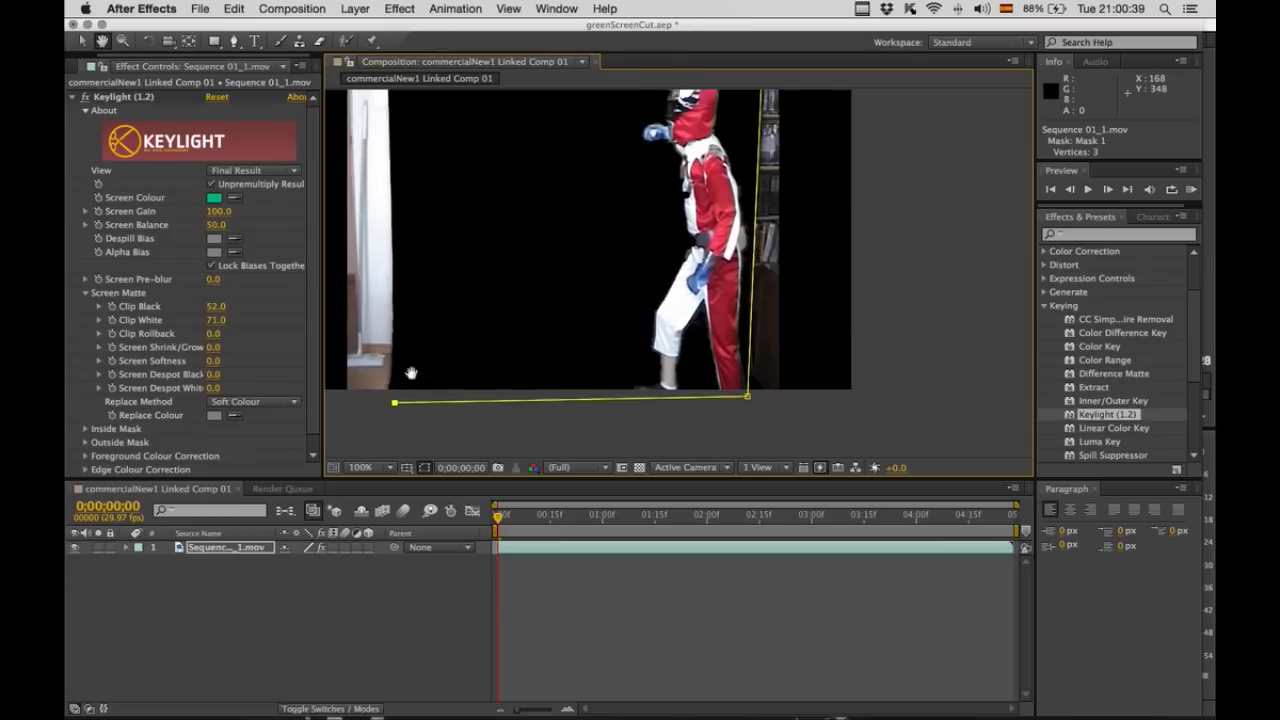
{"action": "left_click", "coordinate": [391, 131]}
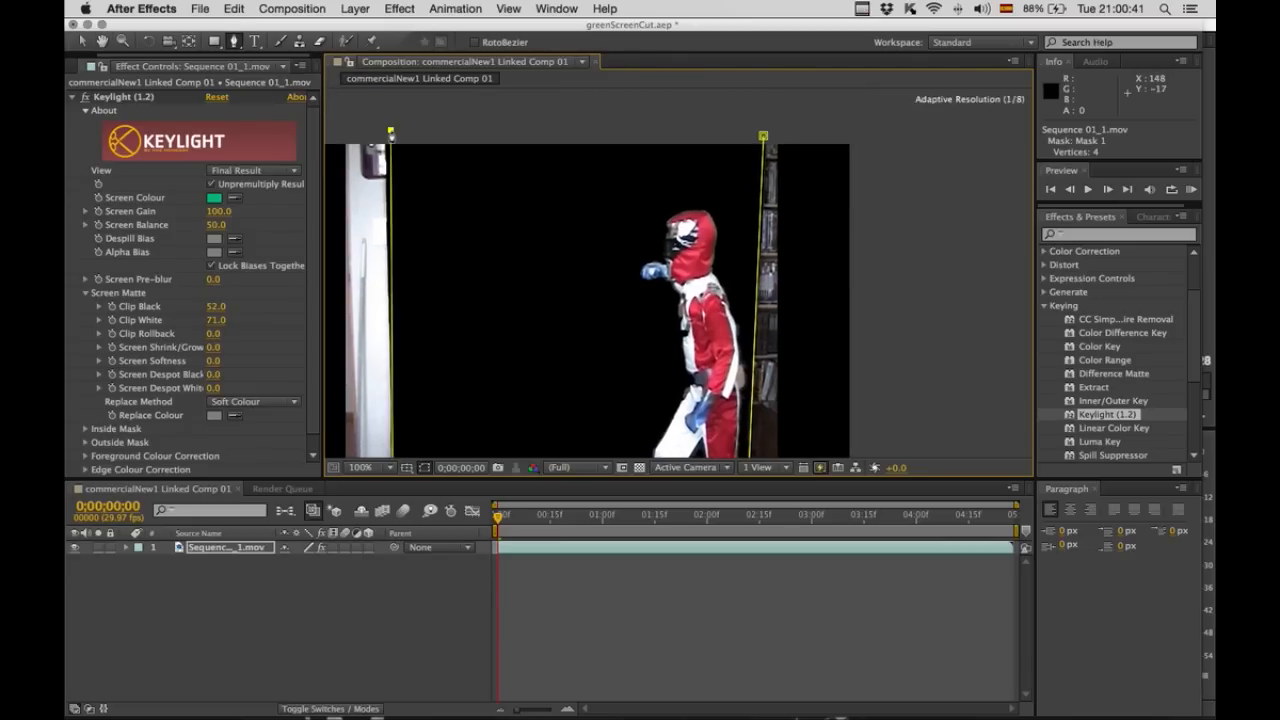
{"action": "left_click", "coordinate": [764, 137]}
Step: Show the masked composition at 50% magnification, switch to the Selection tool and deselect the layer
{"action": "left_click_drag", "start_coordinate": [534, 297], "coordinate": [593, 240]}
{"action": "left_click", "coordinate": [385, 467]}
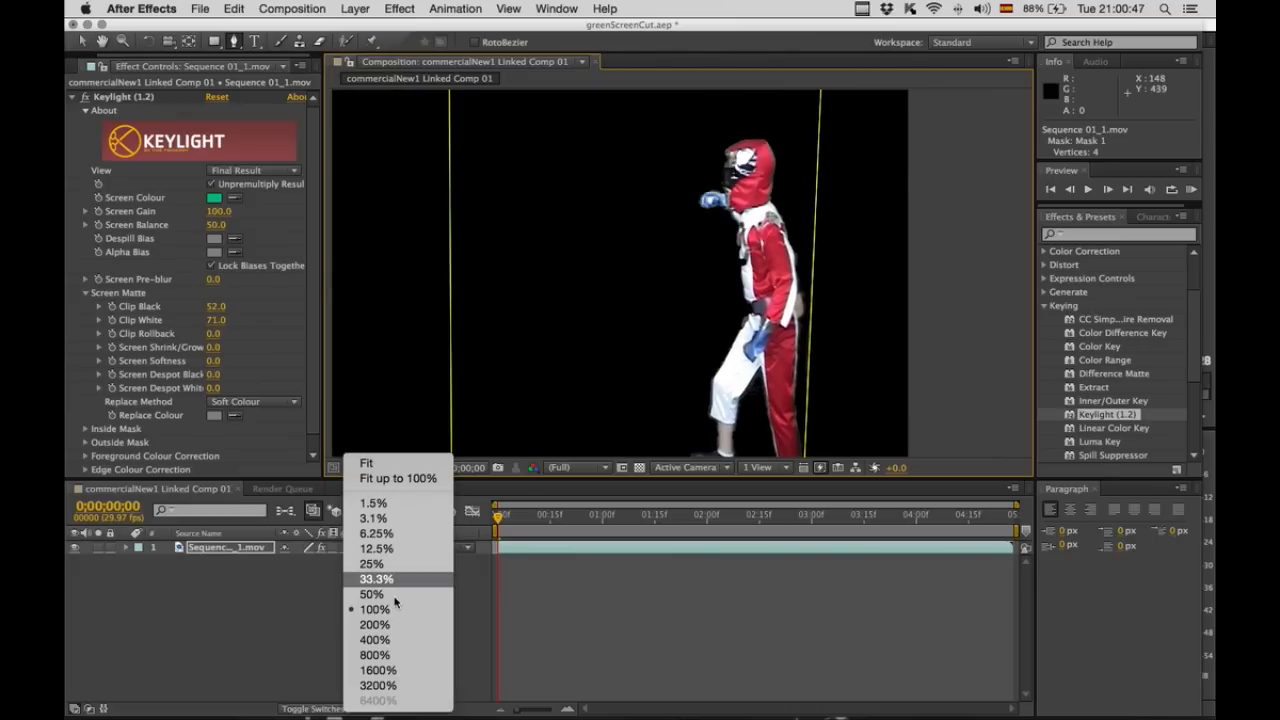
{"action": "left_click", "coordinate": [393, 595]}
{"action": "key", "text": "v"}
{"action": "left_click", "coordinate": [568, 426]}
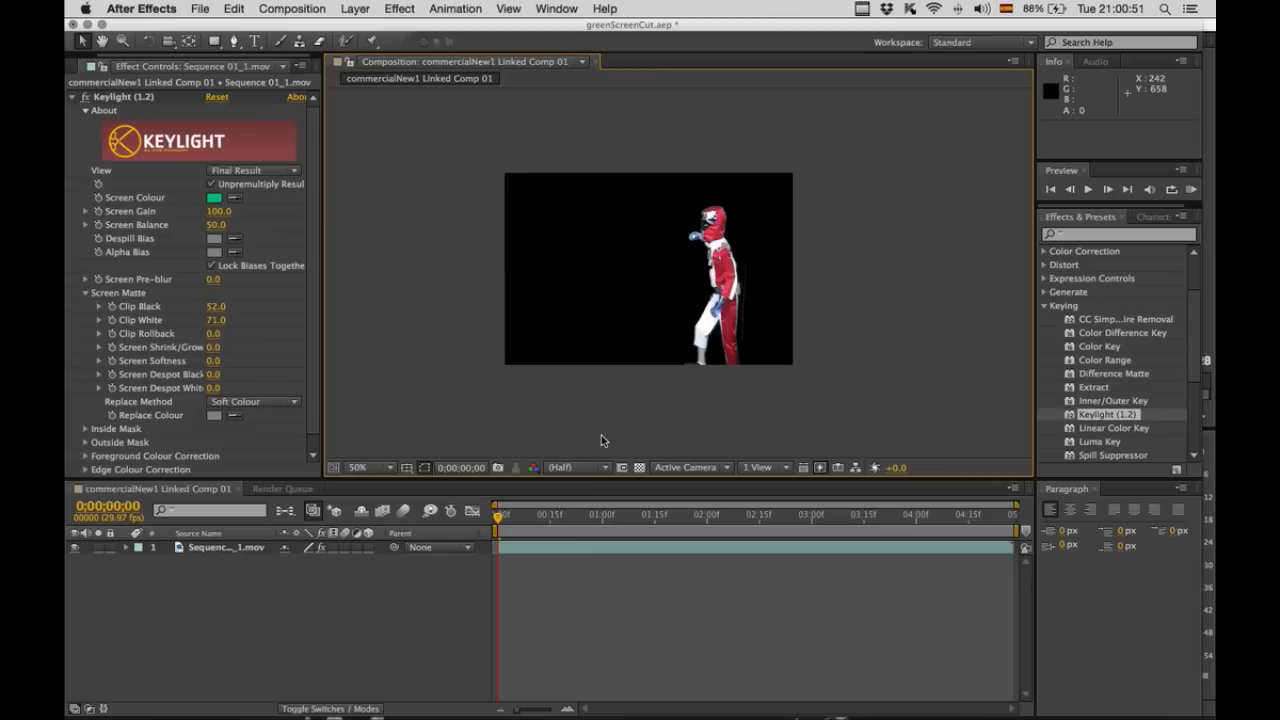
Step: At 0;00;00;18, shift the mask's left edge inward past the white door strip
{"action": "left_click_drag", "start_coordinate": [503, 517], "coordinate": [560, 521]}
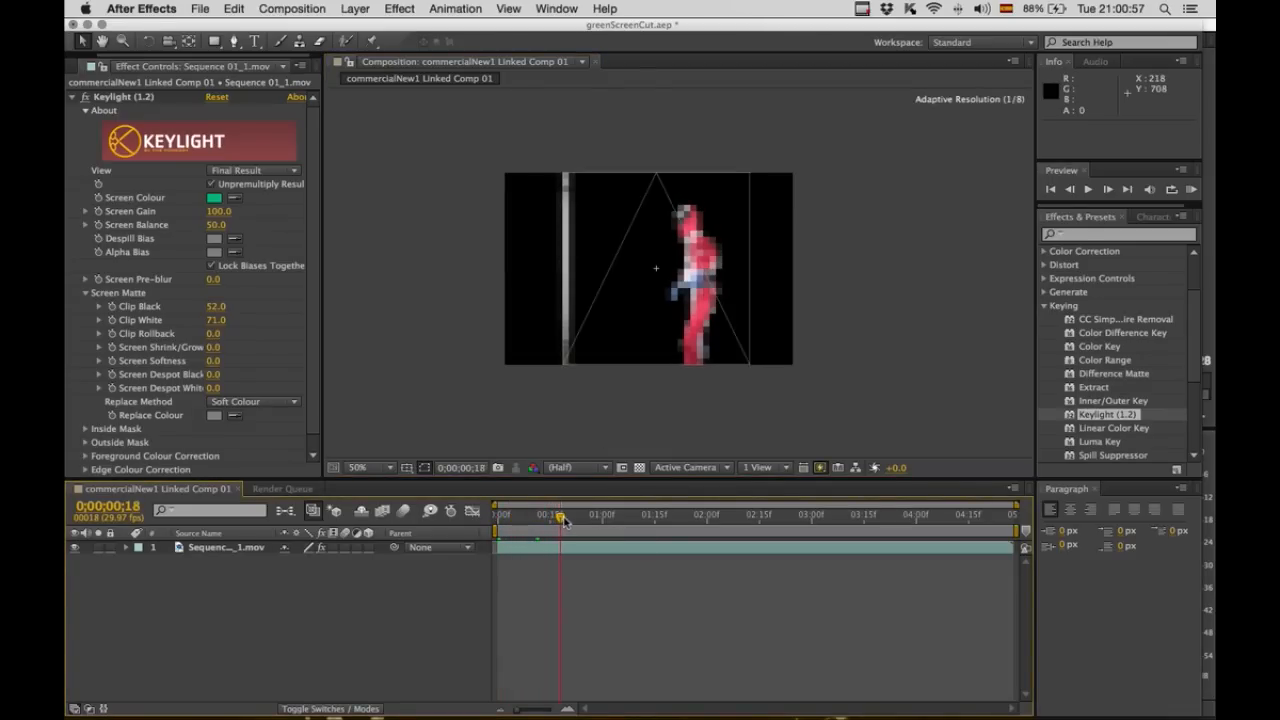
{"action": "left_click", "coordinate": [583, 306]}
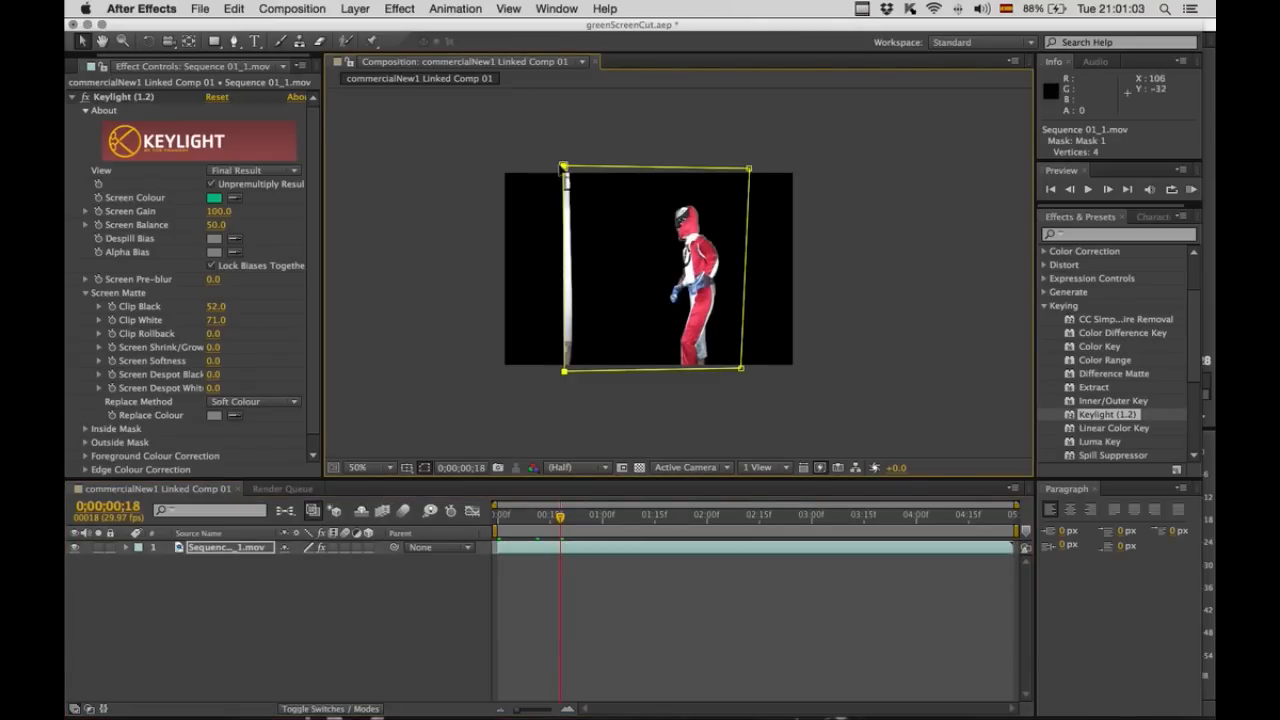
{"action": "left_click", "coordinate": [566, 374]}
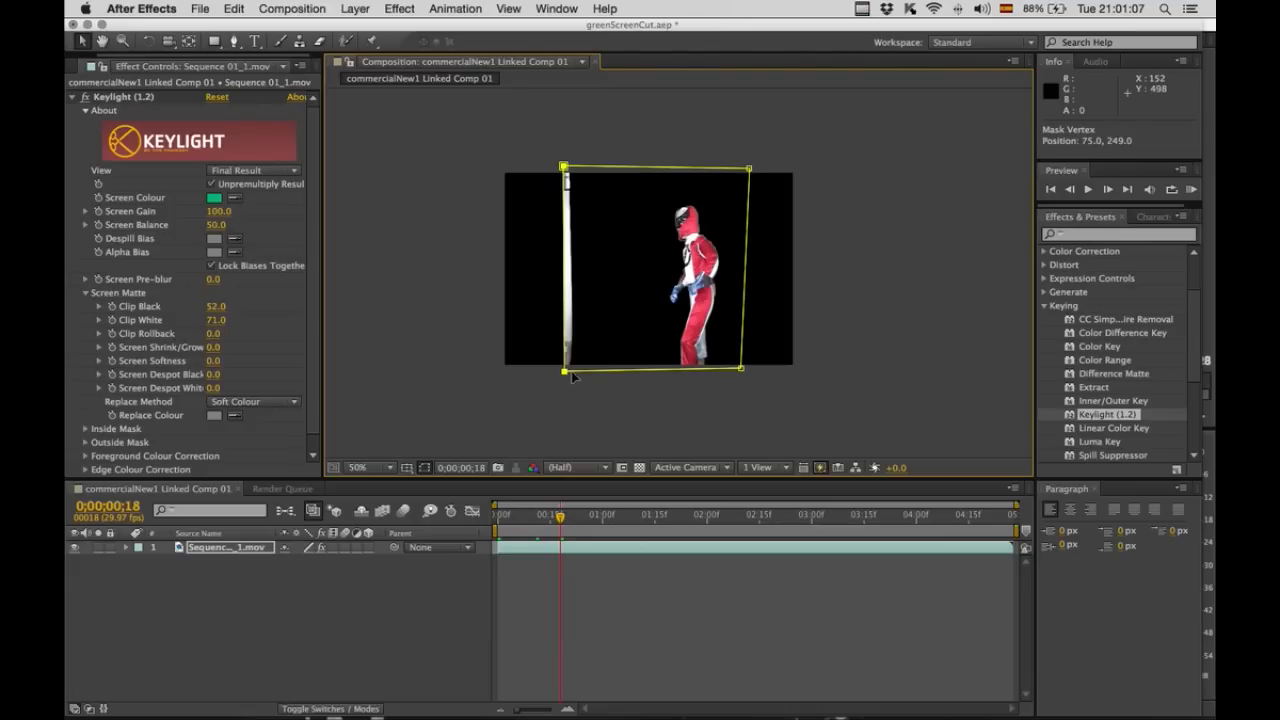
{"action": "left_click_drag", "start_coordinate": [573, 376], "coordinate": [587, 373]}
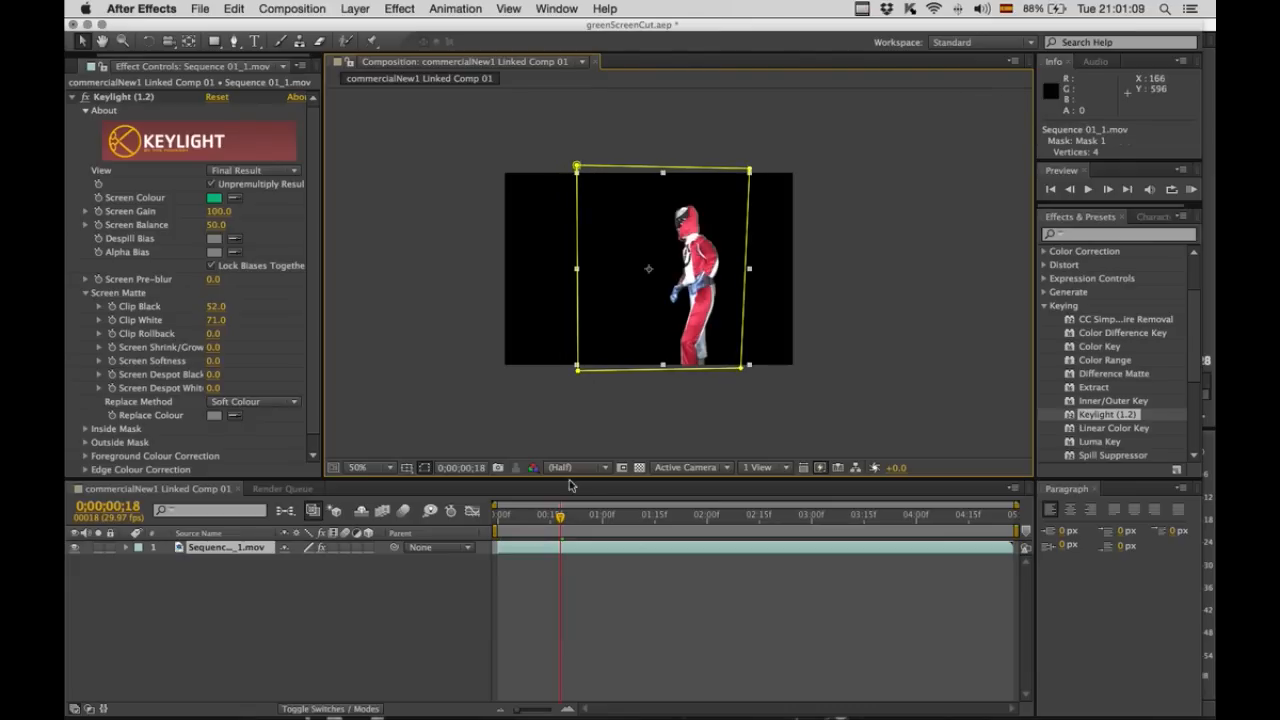
Step: At 0;00;01;26, move the mask's two left corner points slightly further inward to cut off the remaining white strip
{"action": "left_click_drag", "start_coordinate": [560, 516], "coordinate": [692, 524]}
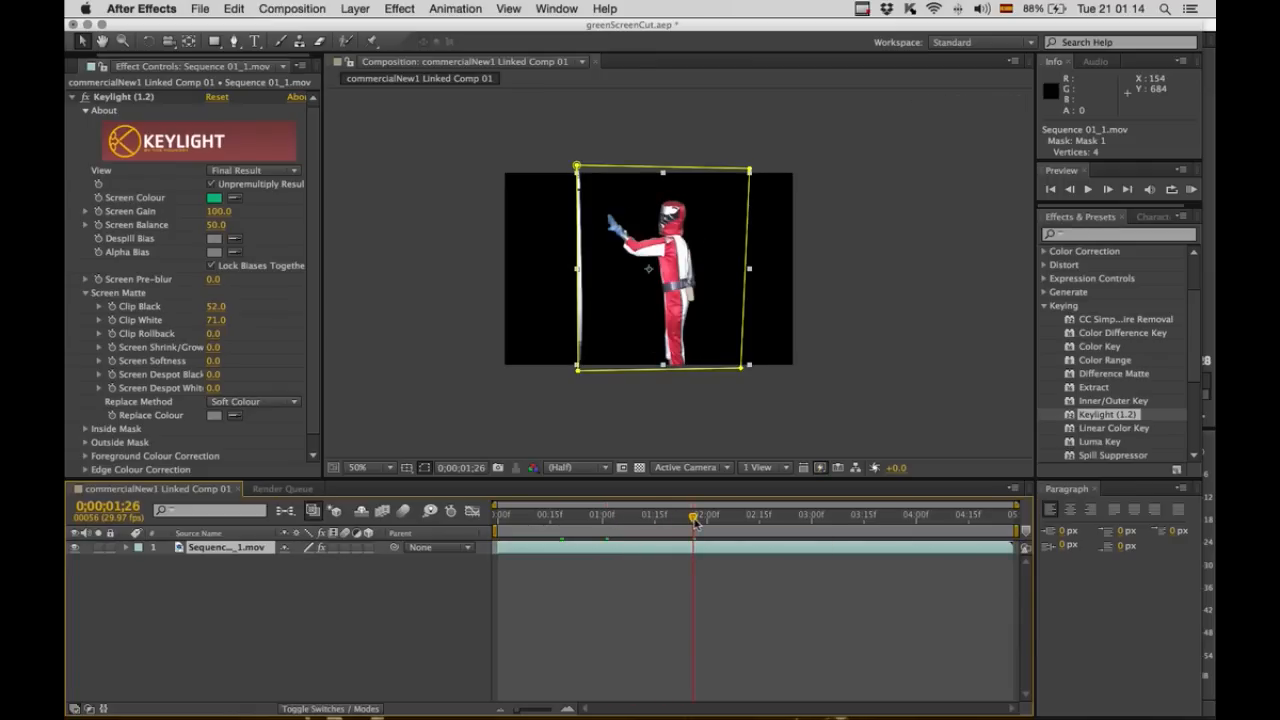
{"action": "left_click_drag", "start_coordinate": [578, 369], "coordinate": [586, 370]}
{"action": "left_click_drag", "start_coordinate": [577, 166], "coordinate": [586, 166]}
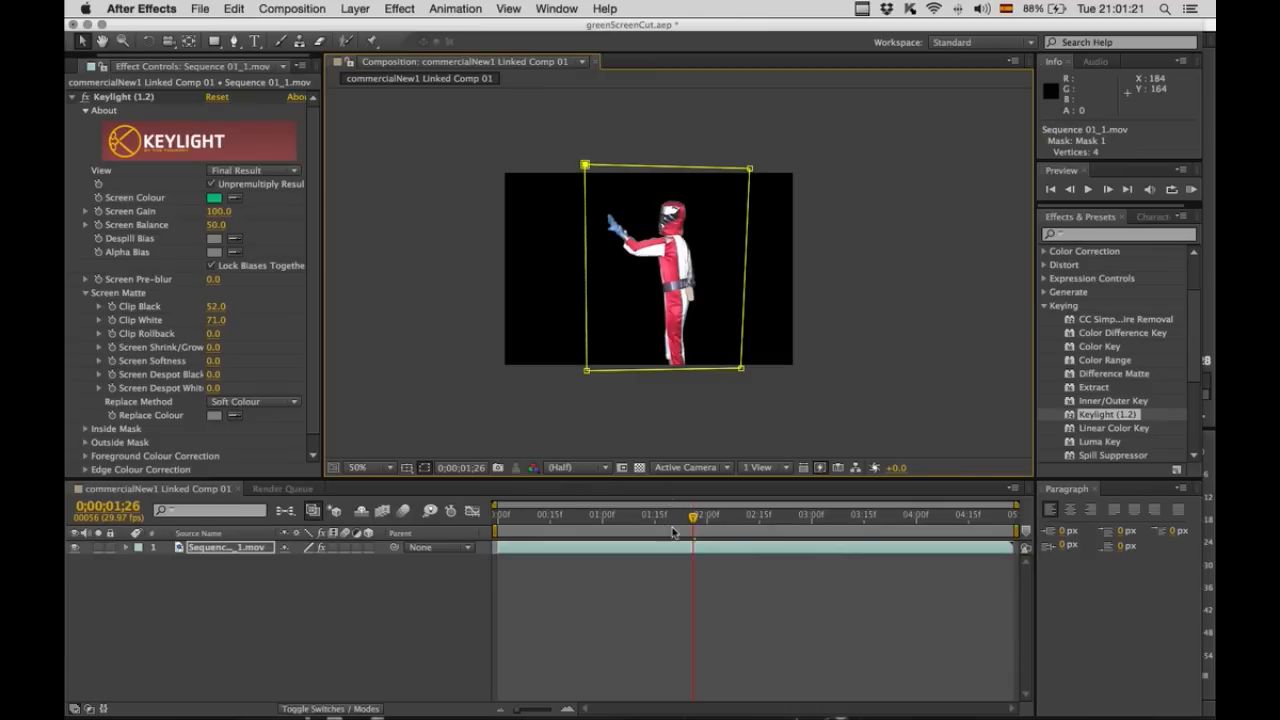
Step: Scrub through the rest of the clip to check the mask, return to the first frame and save the project
{"action": "left_click_drag", "start_coordinate": [693, 521], "coordinate": [850, 521]}
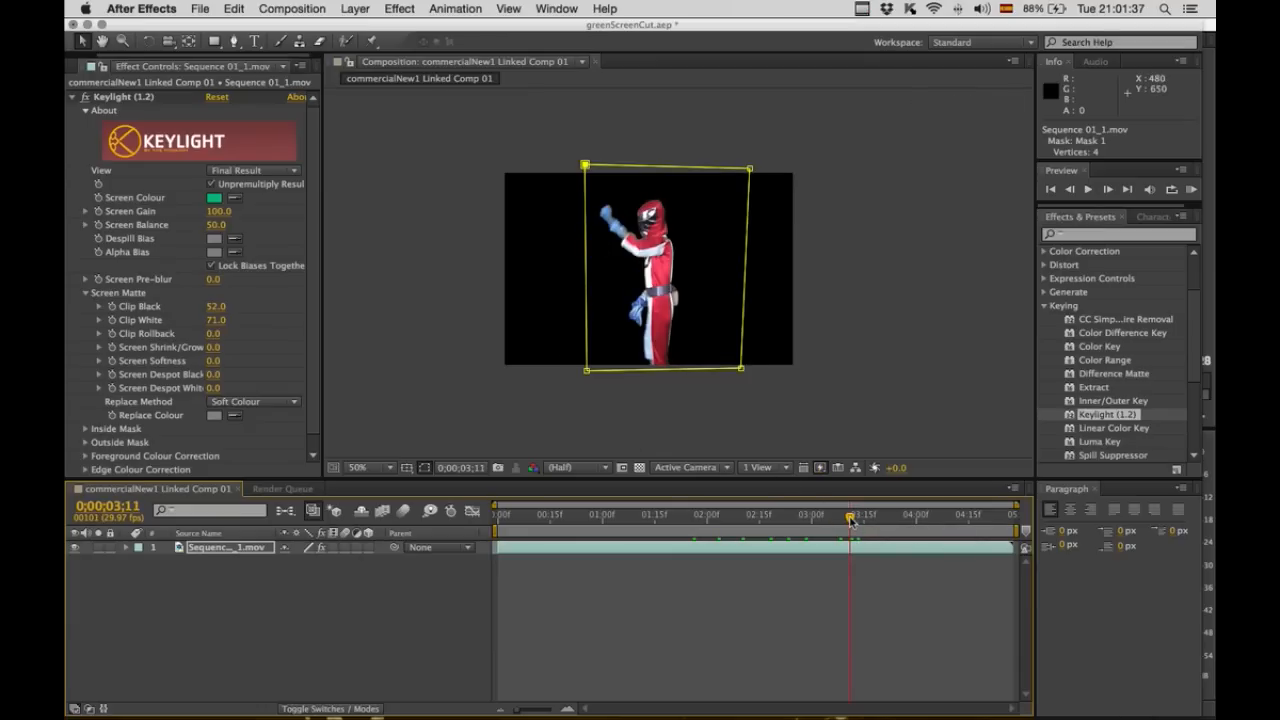
{"action": "left_click_drag", "start_coordinate": [850, 521], "coordinate": [853, 521]}
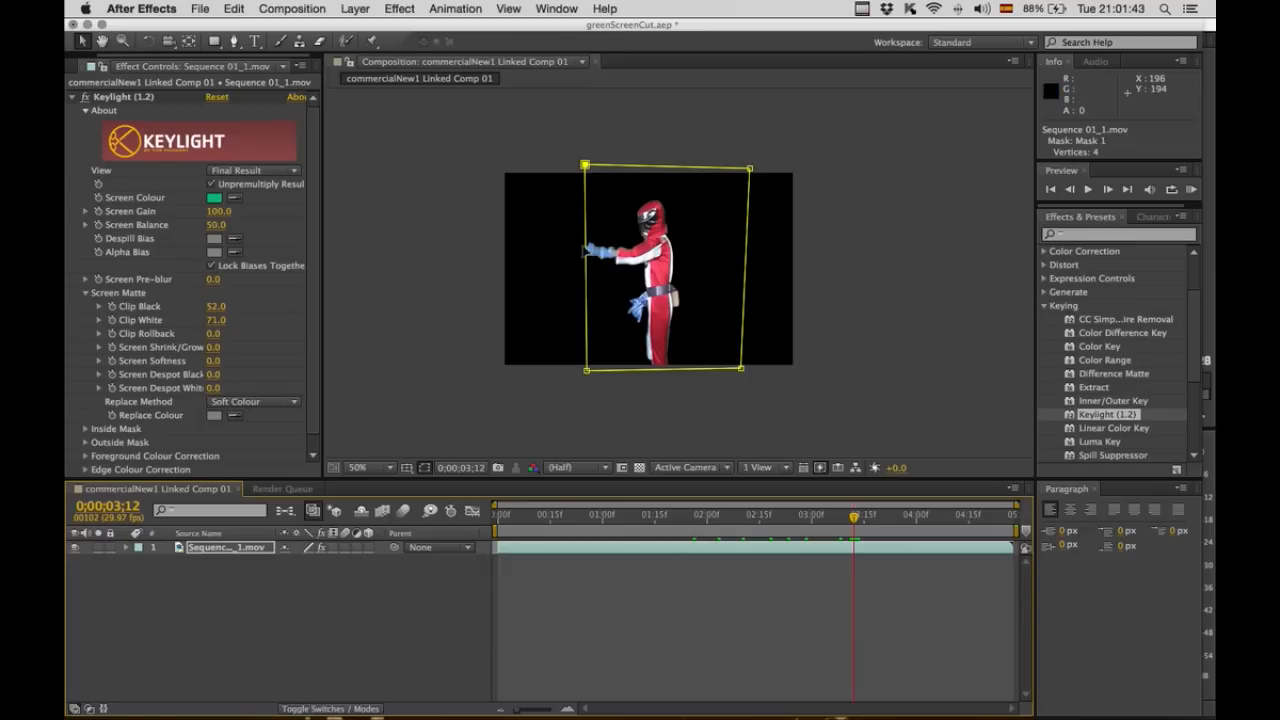
{"action": "left_click_drag", "start_coordinate": [856, 522], "coordinate": [868, 525]}
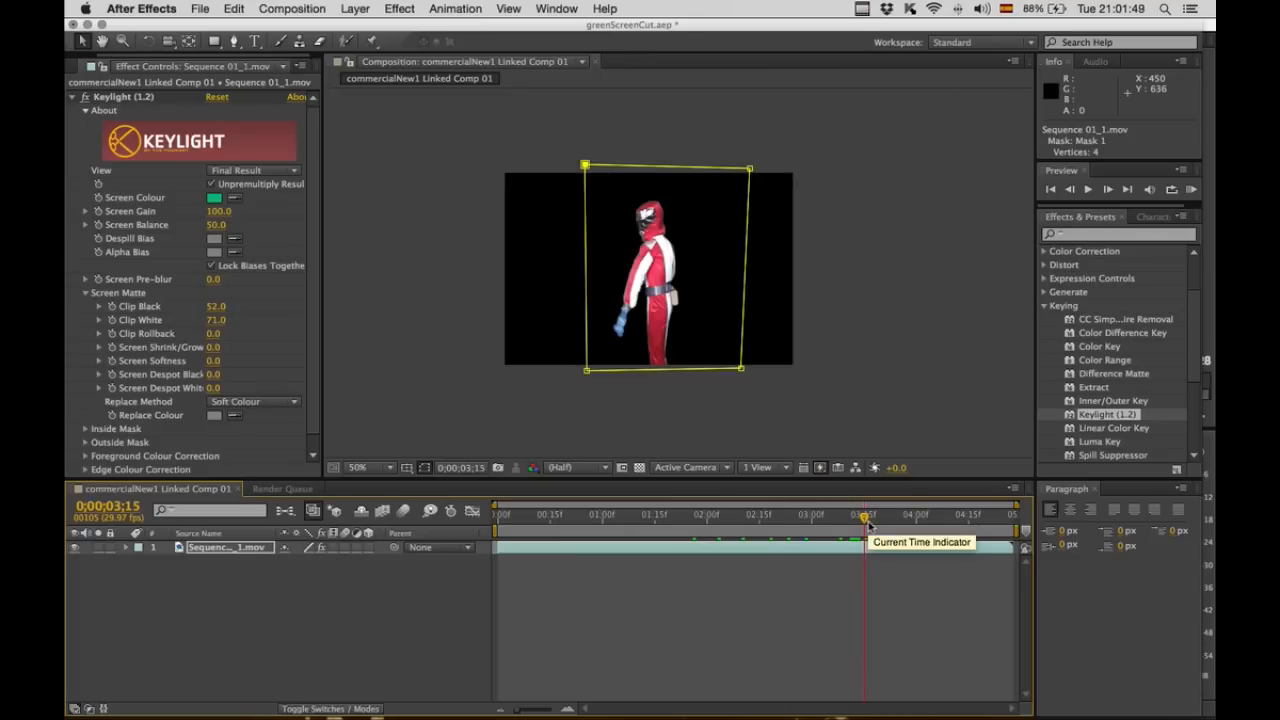
{"action": "left_click_drag", "start_coordinate": [868, 525], "coordinate": [967, 527]}
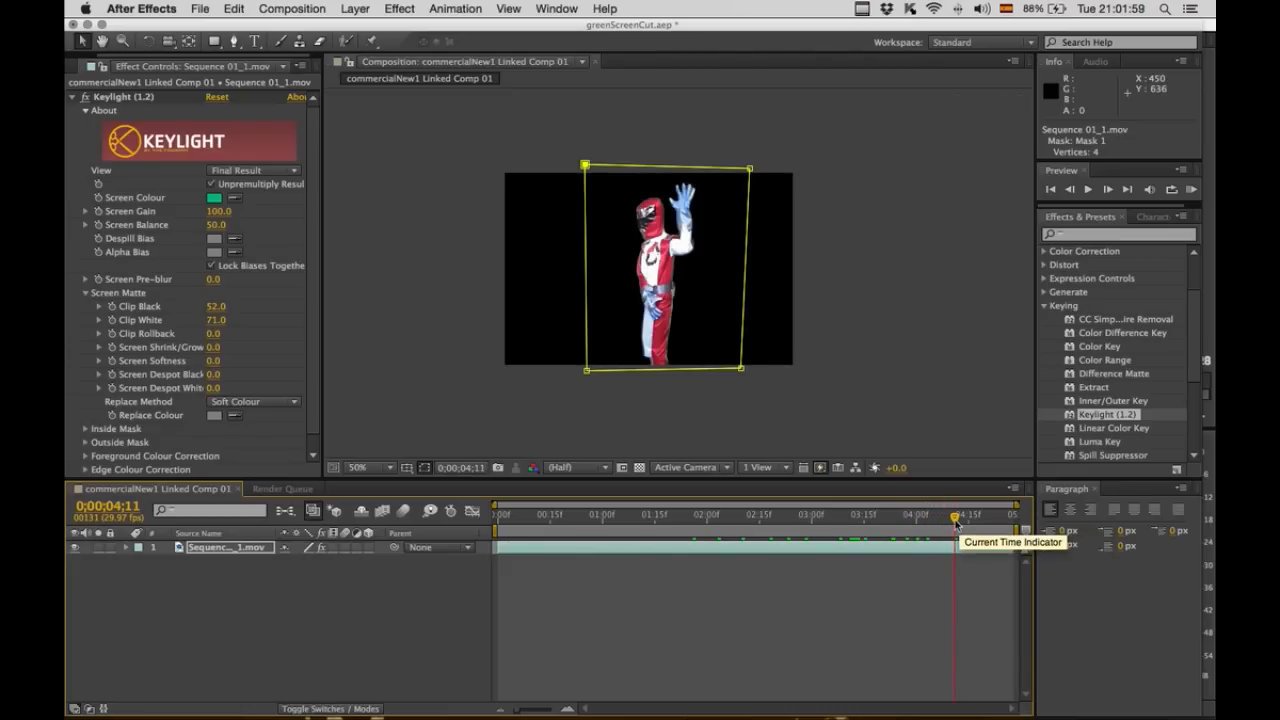
{"action": "left_click_drag", "start_coordinate": [955, 519], "coordinate": [448, 527]}
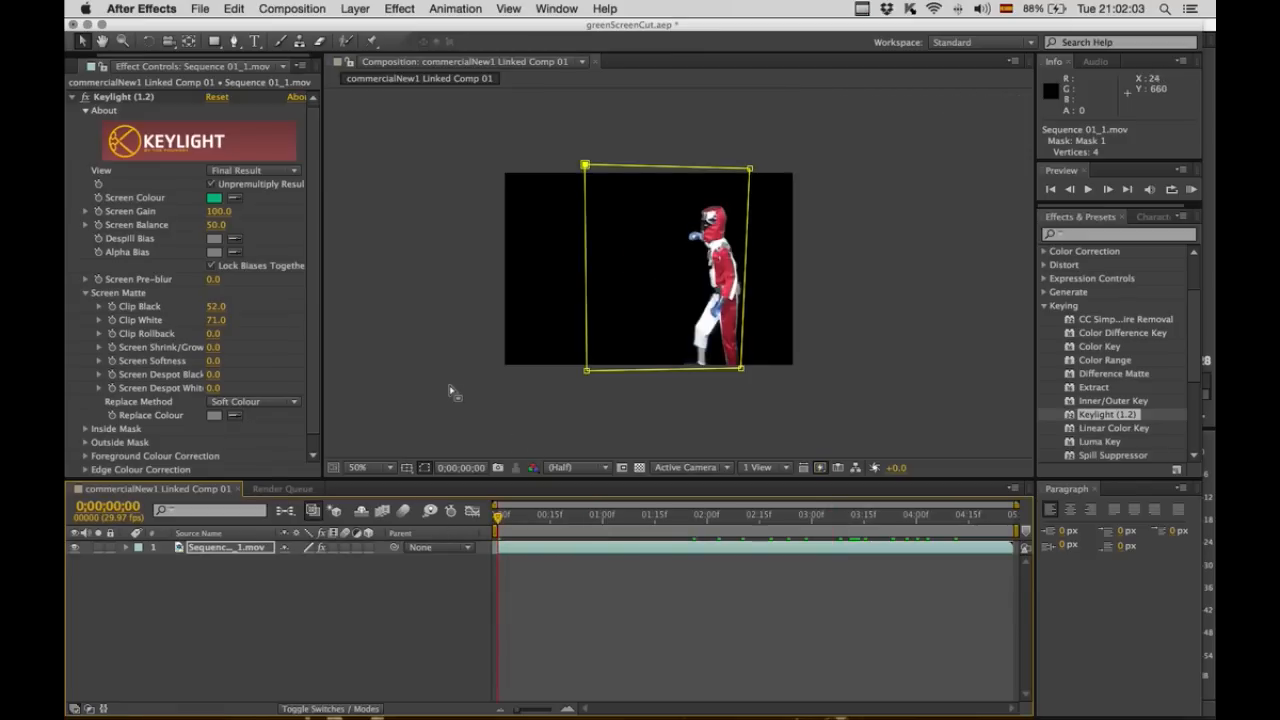
{"action": "key", "text": "super+s"}
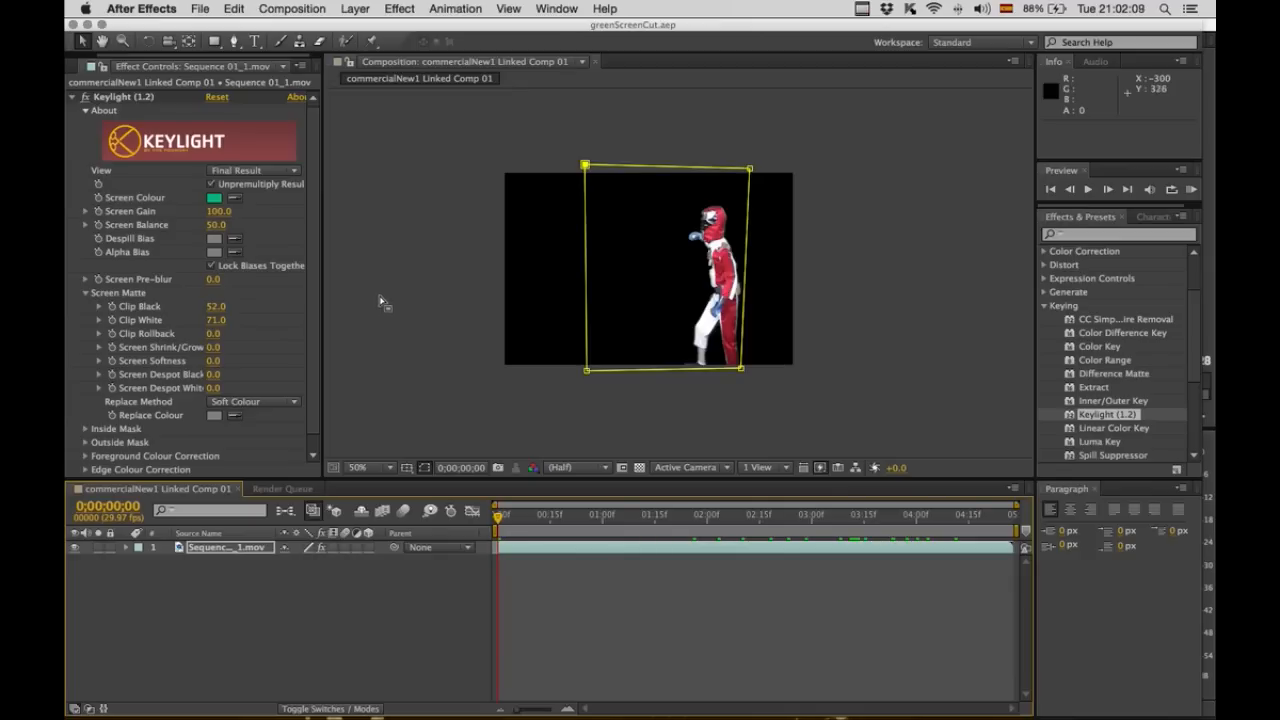
Step: Switch to Premiere Pro and scrub the greenScreenCut sequence to 00;00;01;29 to review the keyed clip
{"action": "key", "text": "super+Tab"}
{"action": "key", "text": "super+Tab"}
{"action": "key", "text": "super+Tab"}
{"action": "key", "text": "super+shift+Tab"}
{"action": "key", "text": "super+Tab"}
{"action": "key", "text": "super+Tab"}
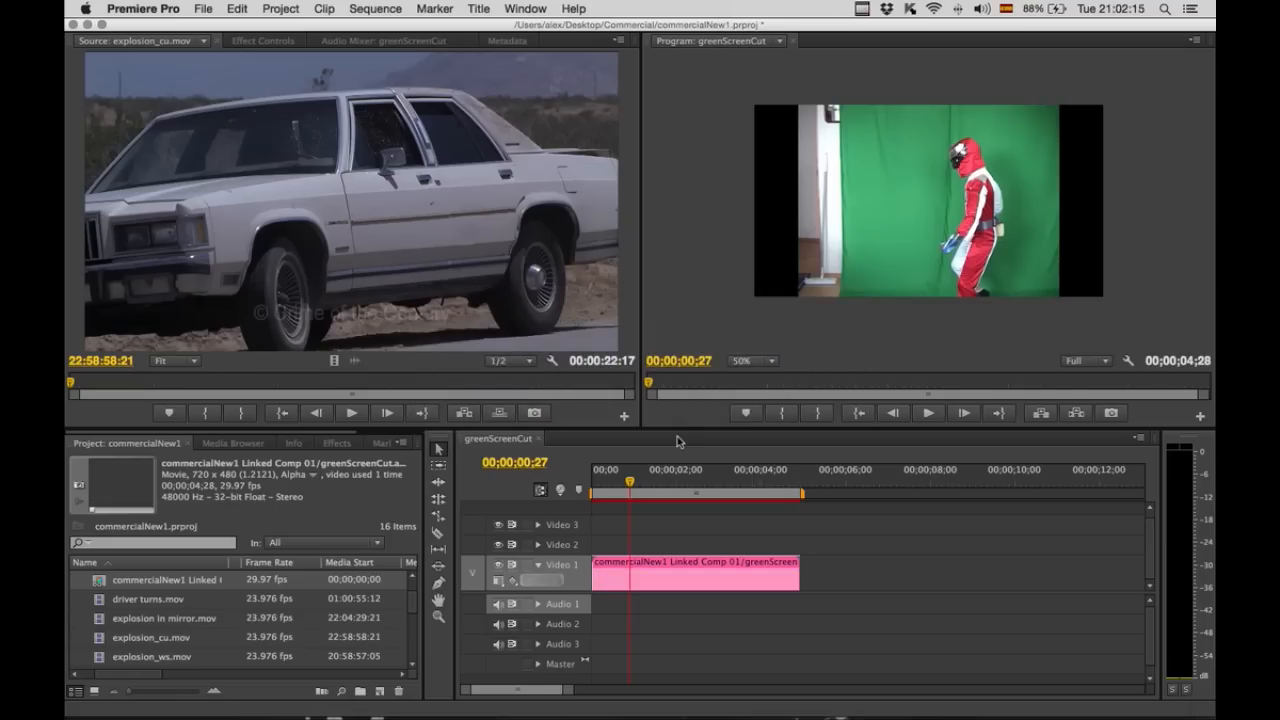
{"action": "left_click_drag", "start_coordinate": [622, 484], "coordinate": [584, 487]}
{"action": "left_click_drag", "start_coordinate": [597, 484], "coordinate": [633, 487]}
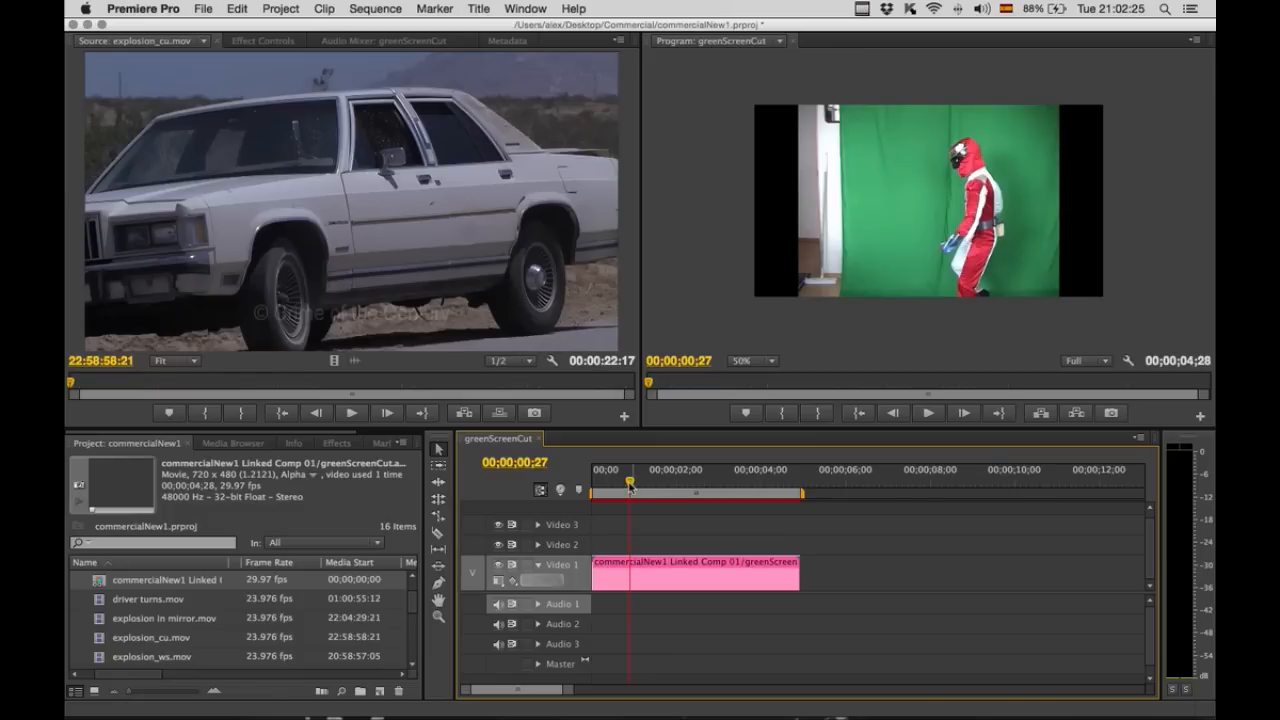
{"action": "left_click_drag", "start_coordinate": [633, 487], "coordinate": [650, 487]}
{"action": "left_click", "coordinate": [675, 487]}
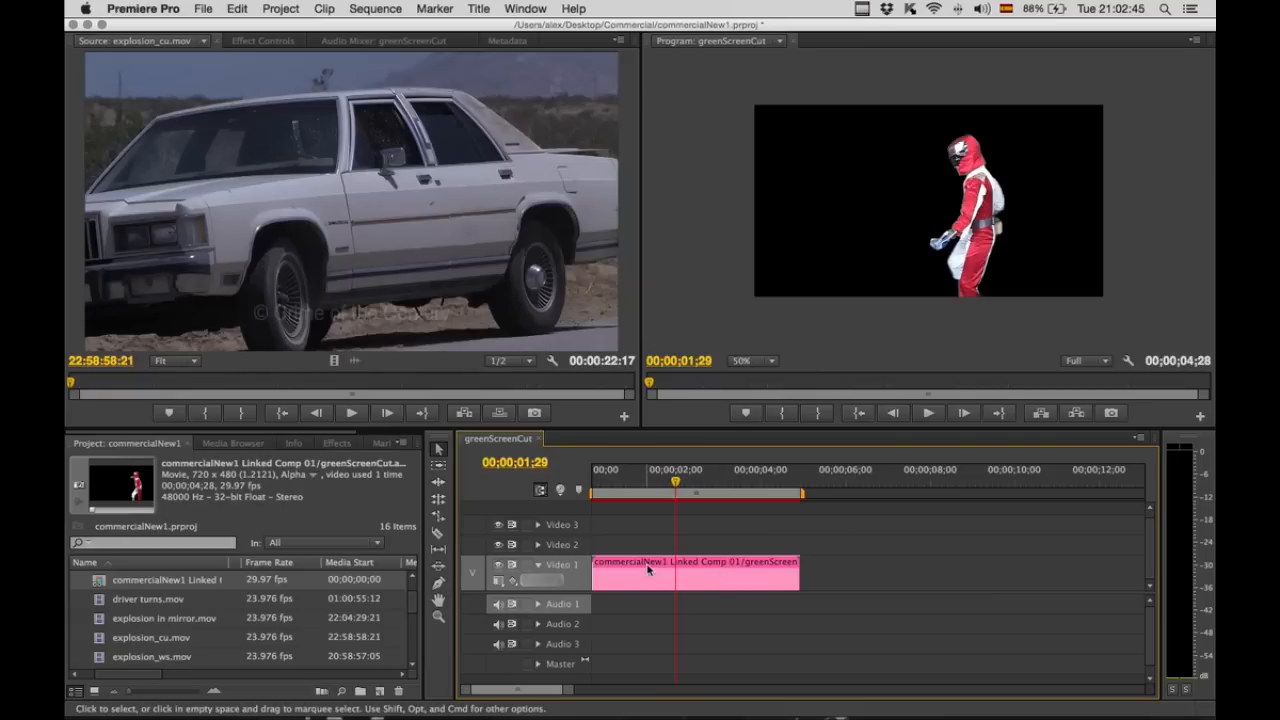
Step: Move the linked comp clip up to Video 2 and place car on dirt road.mov beneath it at the start of Video 1
{"action": "left_click_drag", "start_coordinate": [649, 557], "coordinate": [648, 544]}
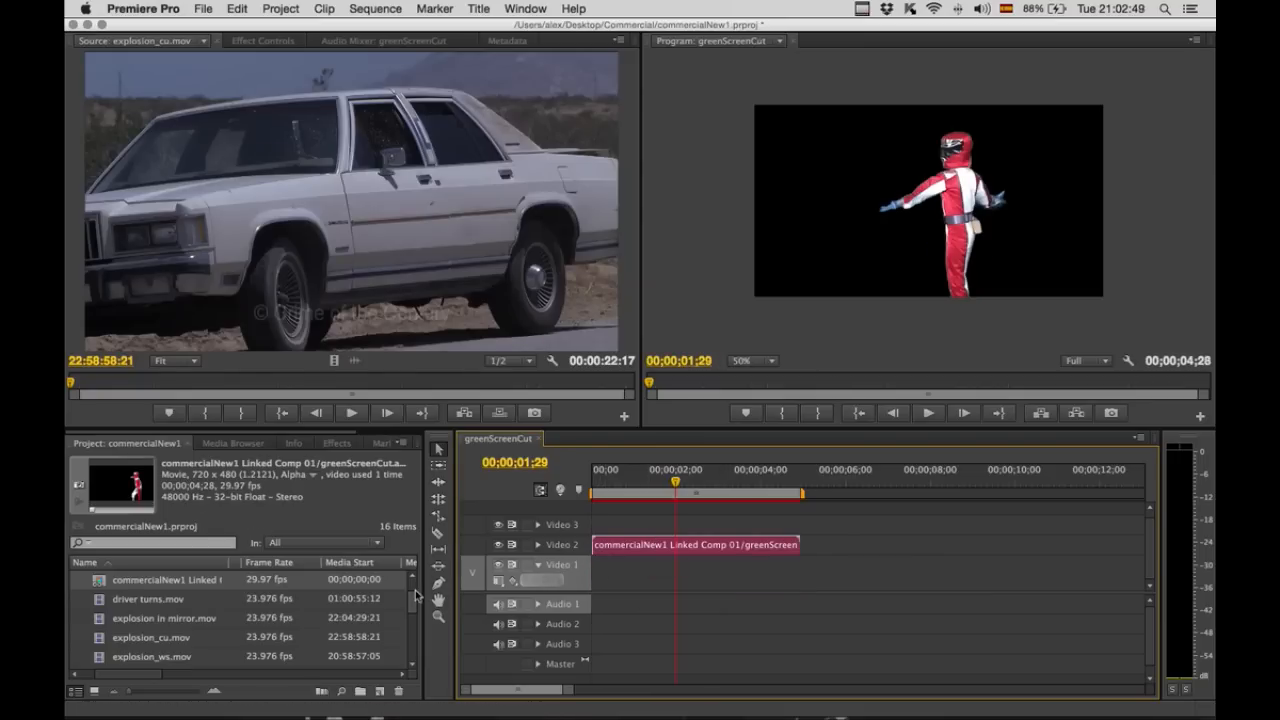
{"action": "left_click", "coordinate": [117, 600]}
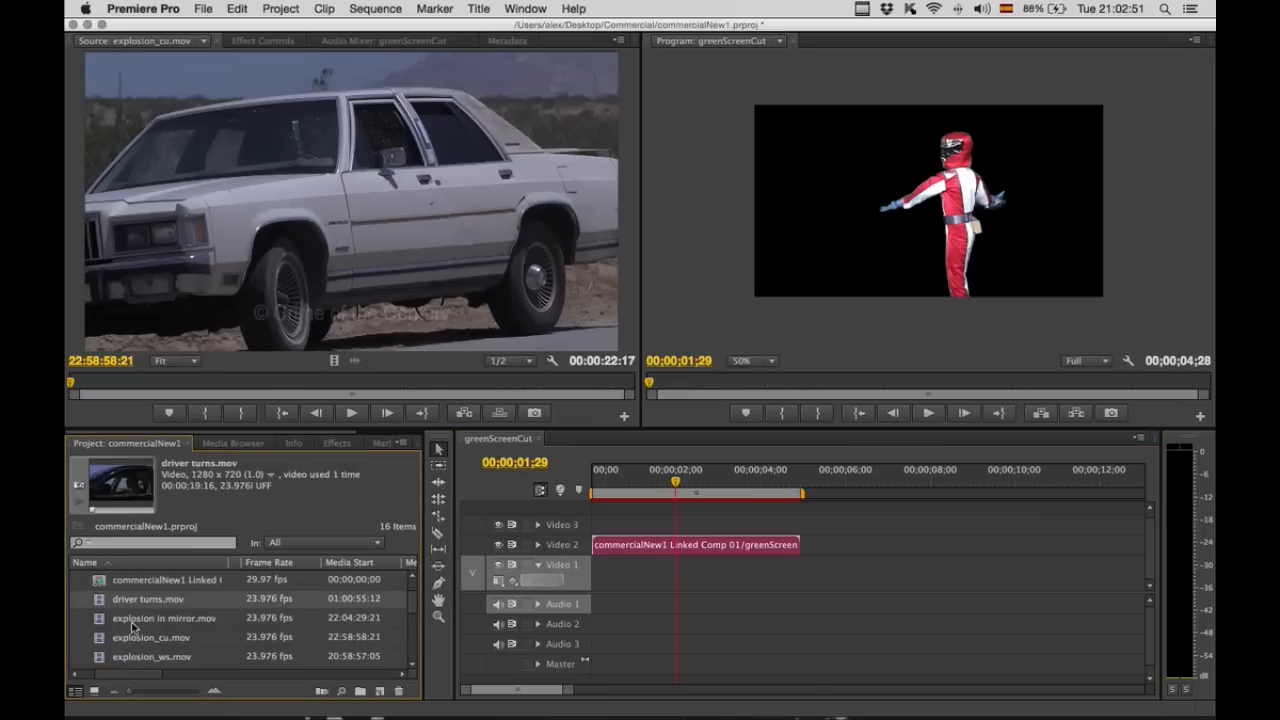
{"action": "scroll", "coordinate": [132, 627], "scroll_direction": "down", "scroll_amount": 3}
{"action": "scroll", "coordinate": [132, 627], "scroll_direction": "down", "scroll_amount": 1}
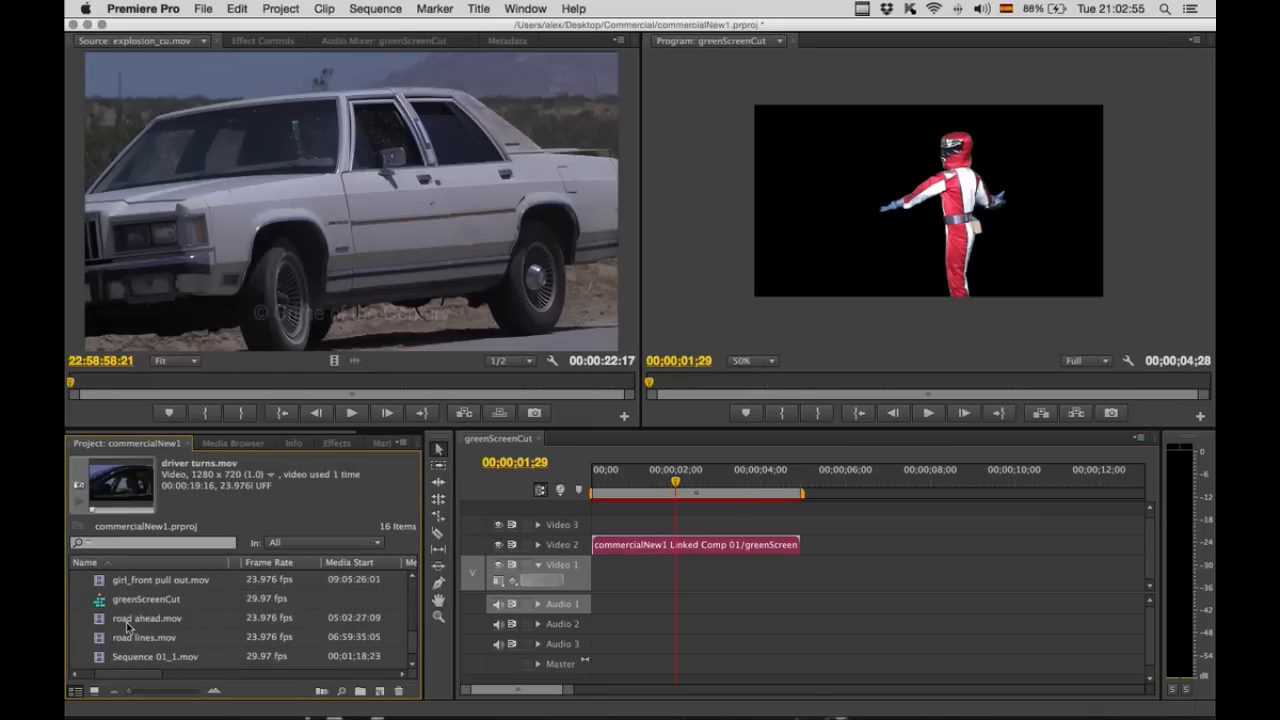
{"action": "left_click", "coordinate": [100, 633]}
{"action": "left_click", "coordinate": [100, 626]}
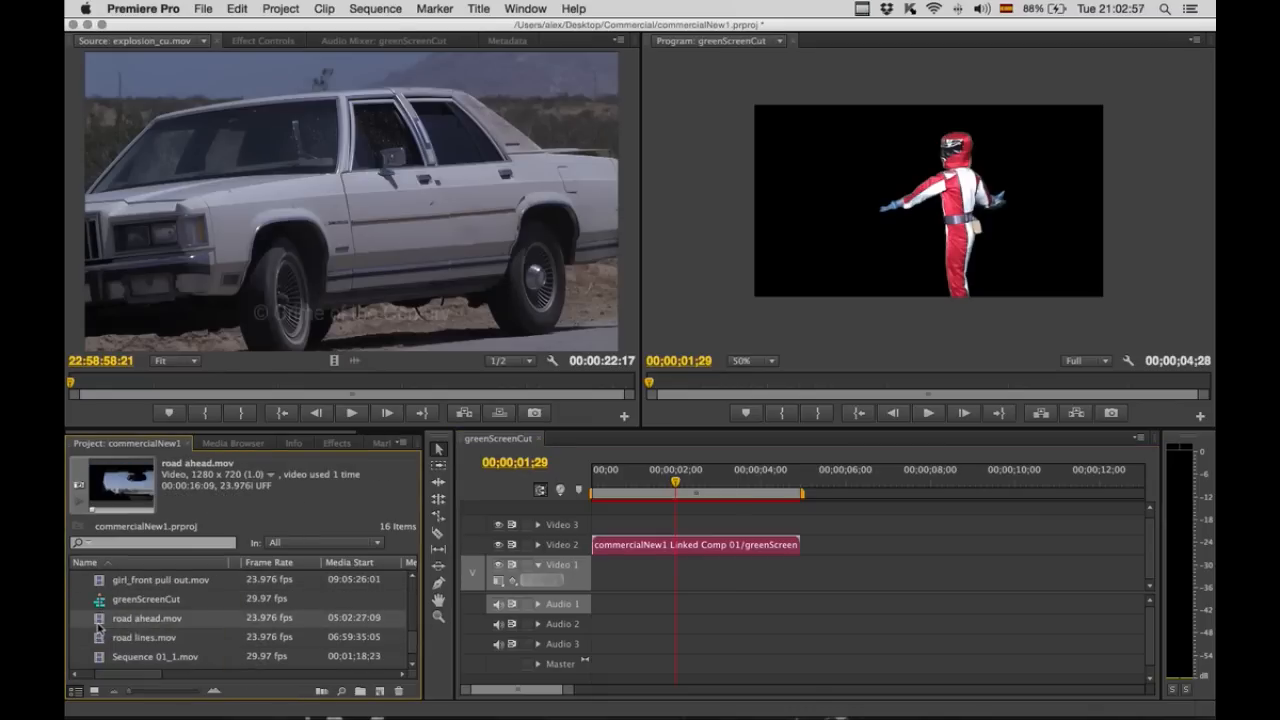
{"action": "left_click", "coordinate": [98, 586]}
{"action": "scroll", "coordinate": [97, 588], "scroll_direction": "up", "scroll_amount": 3}
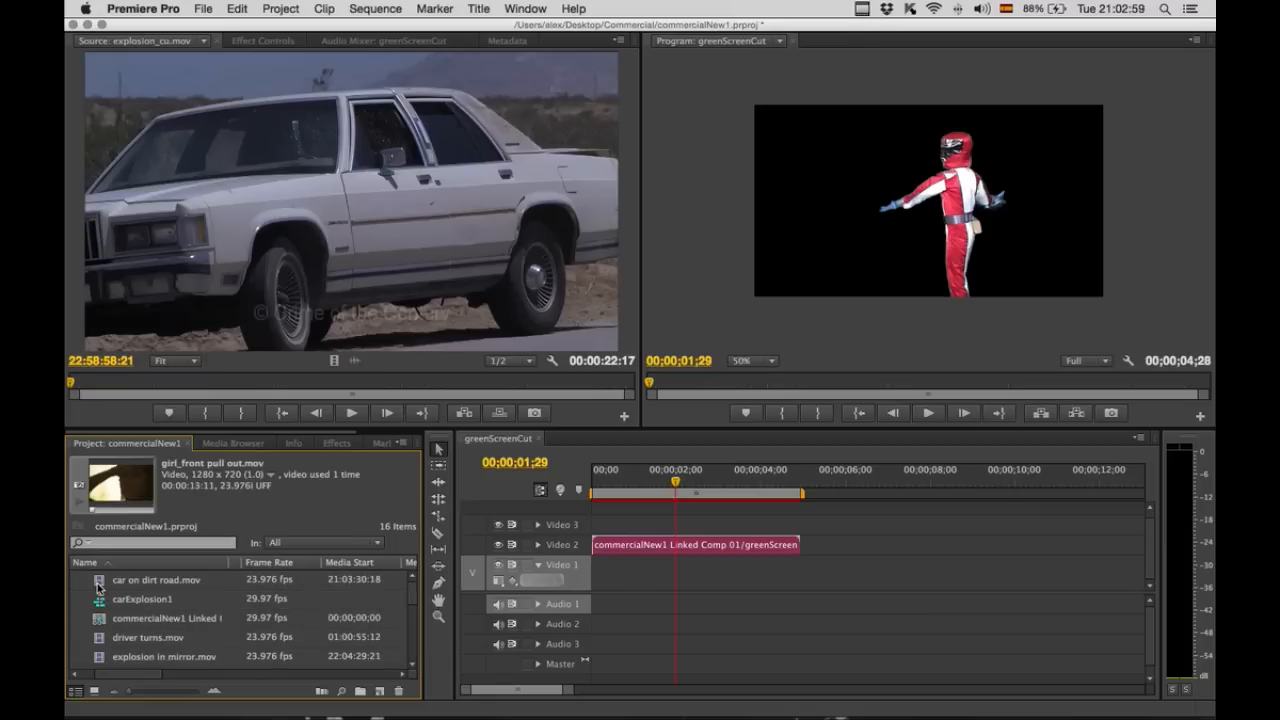
{"action": "left_click_drag", "start_coordinate": [98, 588], "coordinate": [596, 564]}
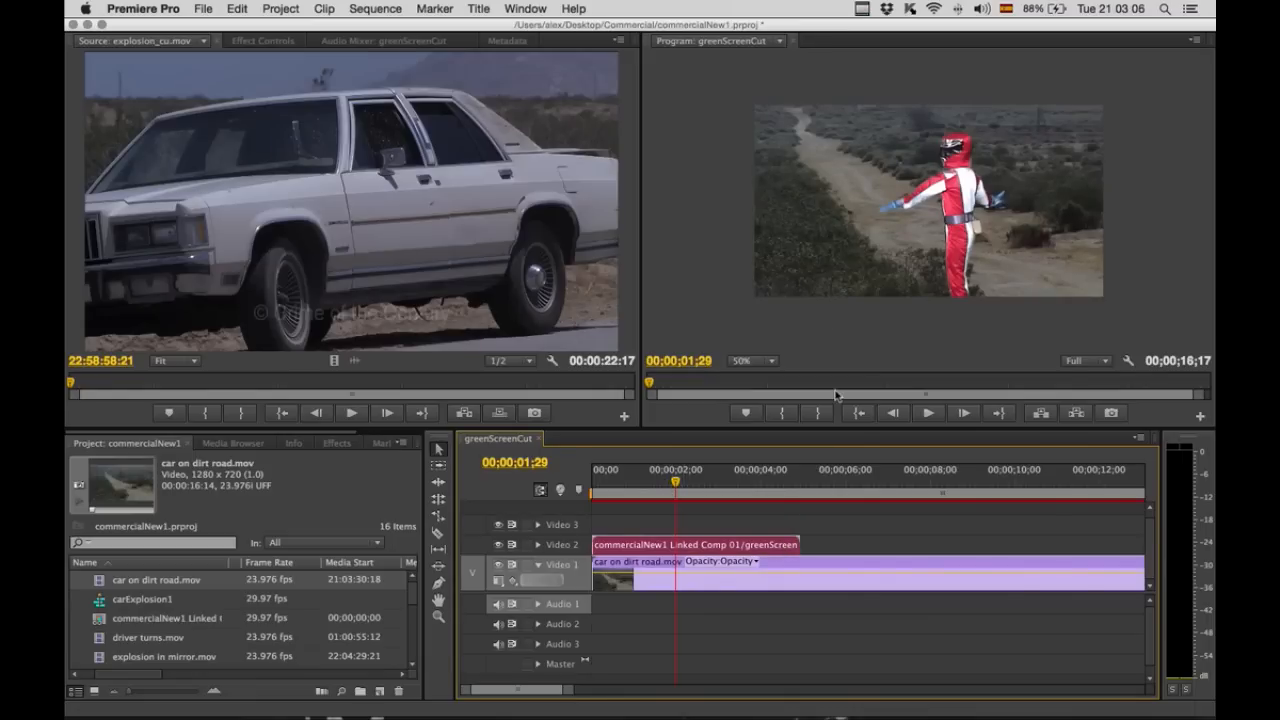
Step: Scrub through the sequence to check the keyed figure against the dirt road background
{"action": "left_click_drag", "start_coordinate": [672, 484], "coordinate": [667, 484]}
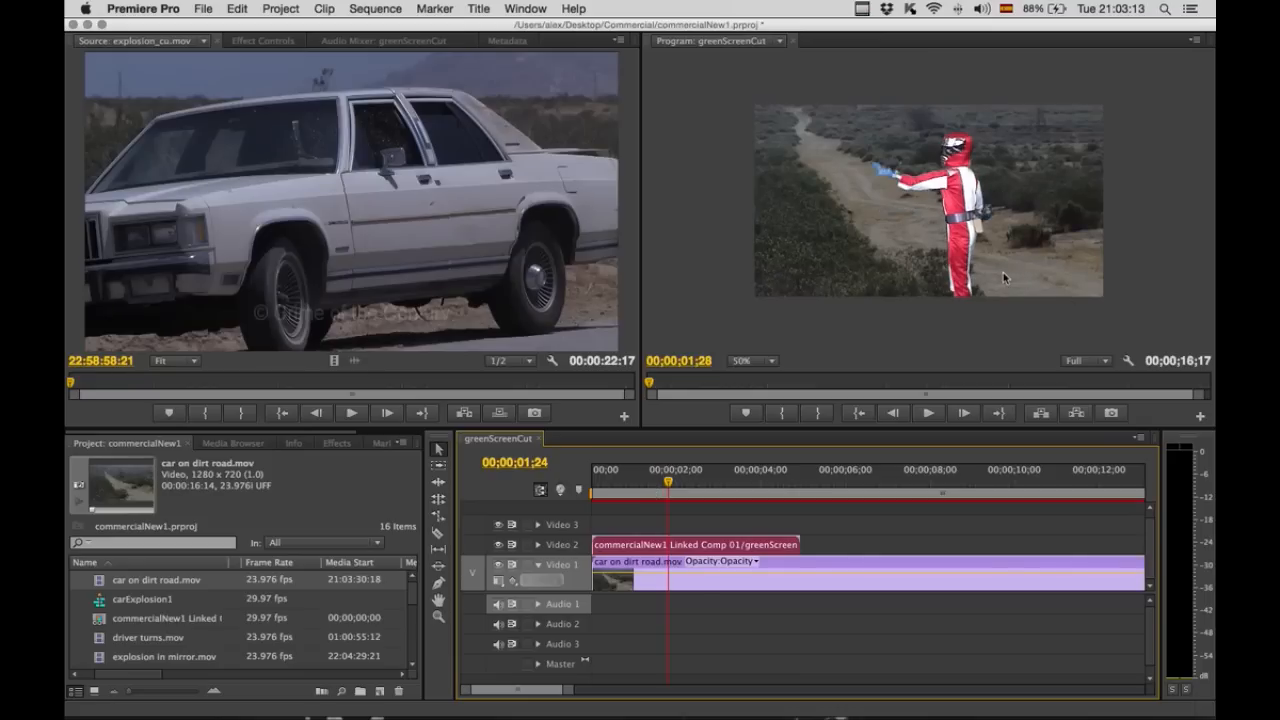
{"action": "scroll", "coordinate": [978, 273], "scroll_direction": "up", "scroll_amount": 11}
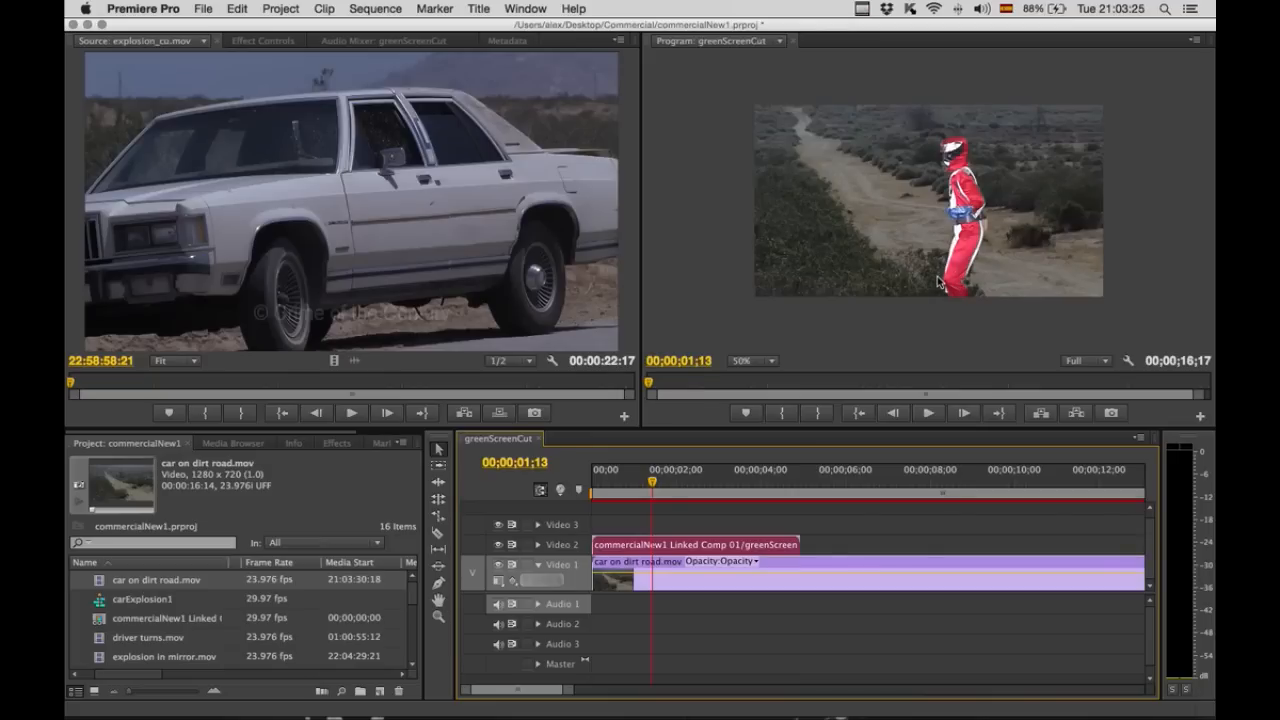
{"action": "left_click", "coordinate": [862, 10]}
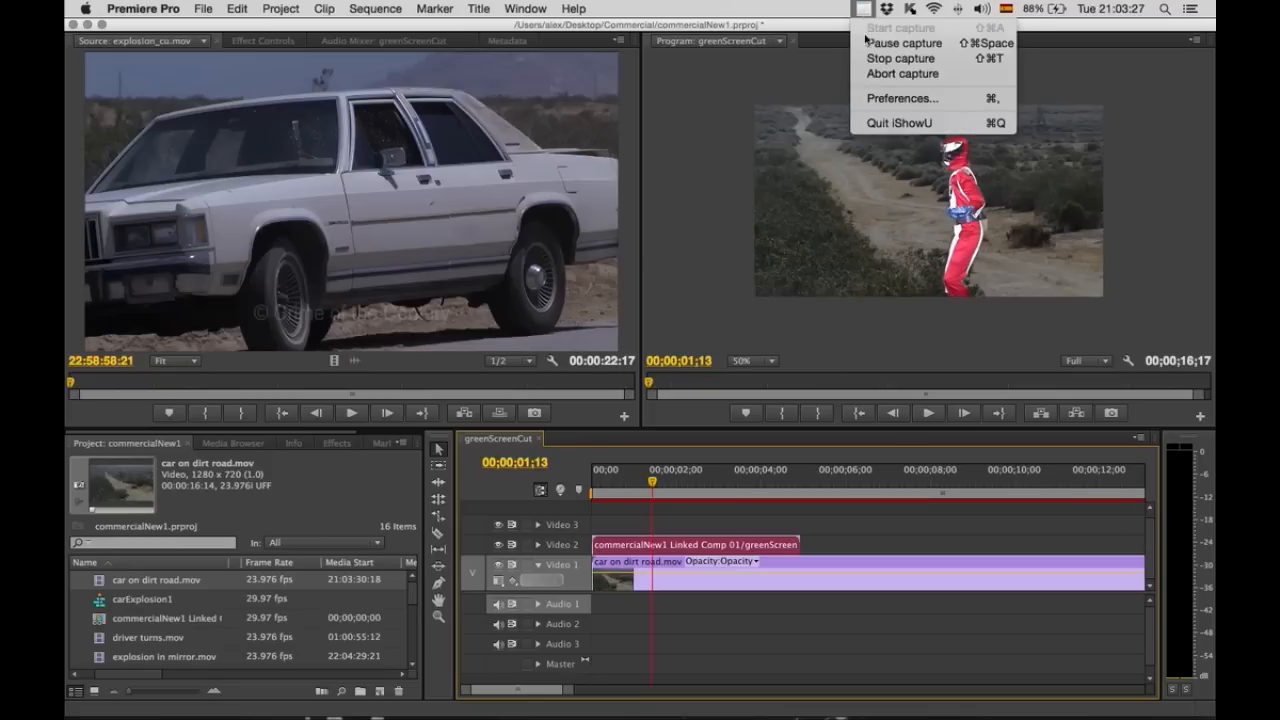
{"action": "left_click", "coordinate": [868, 44]}
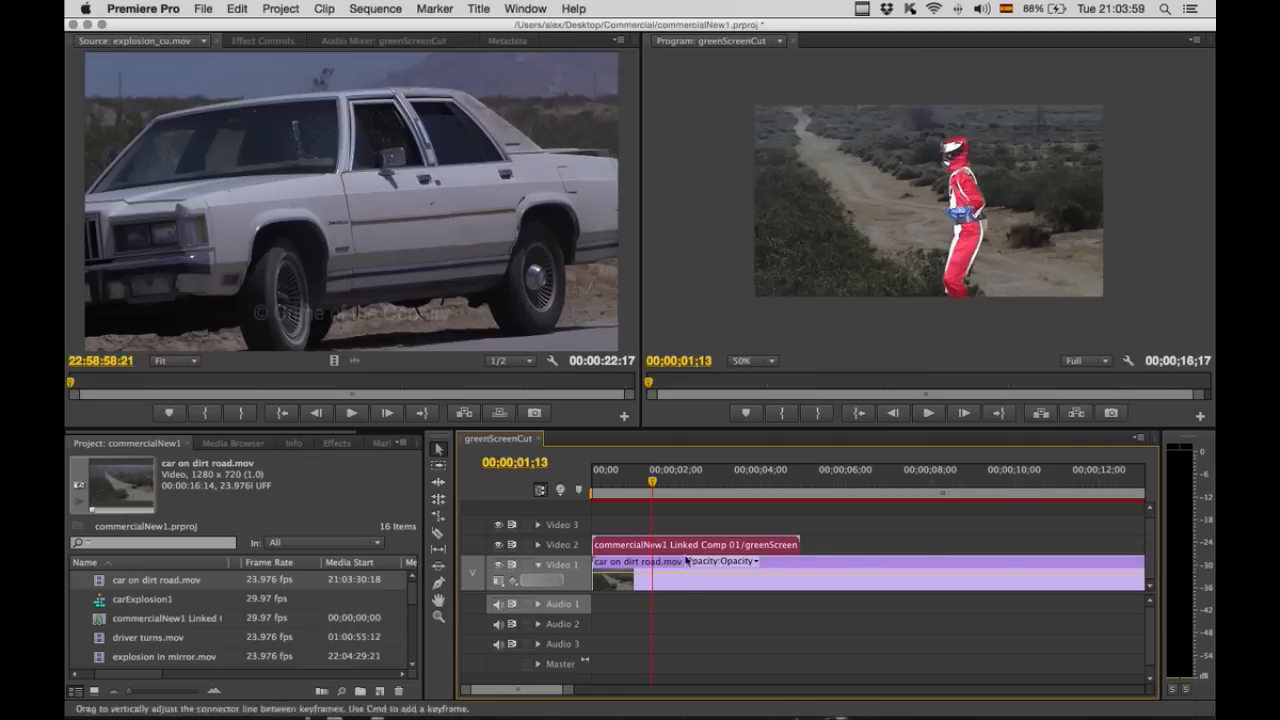
{"action": "left_click_drag", "start_coordinate": [652, 484], "coordinate": [765, 486]}
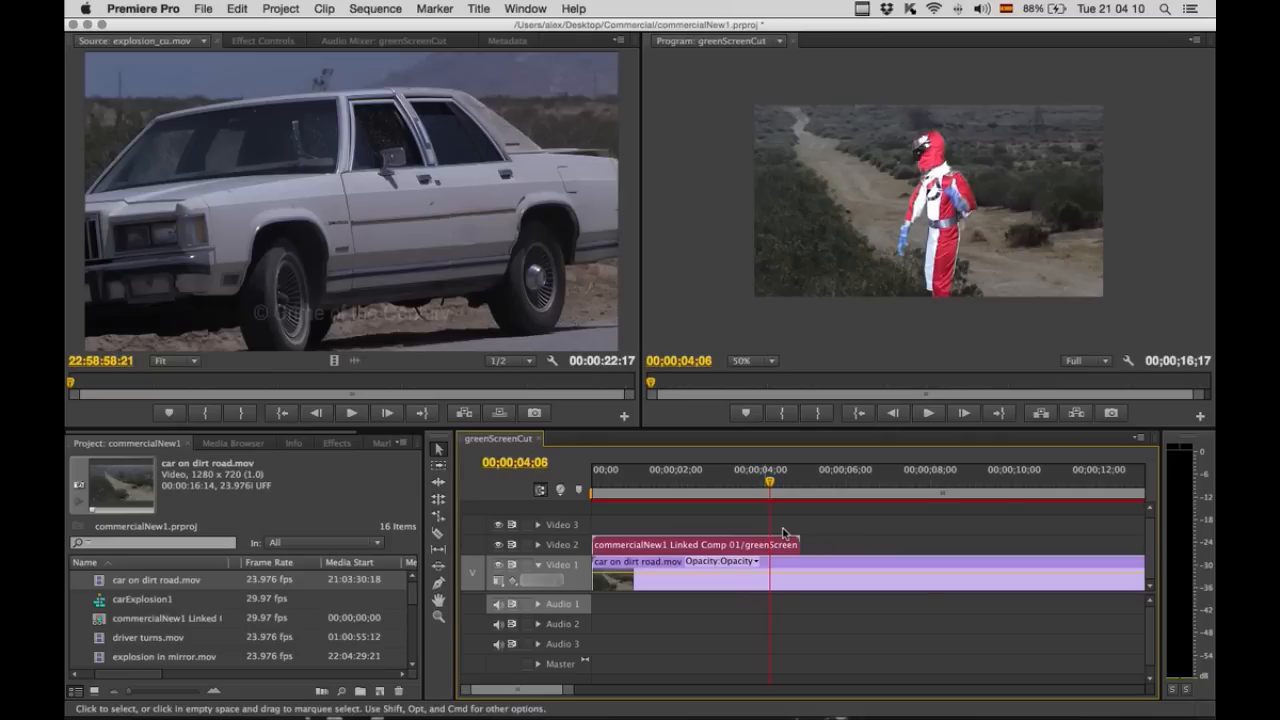
Step: Split car on dirt road.mov where the linked comp clip ends, delete the leftover piece and return the playhead to the start
{"action": "left_click", "coordinate": [438, 535]}
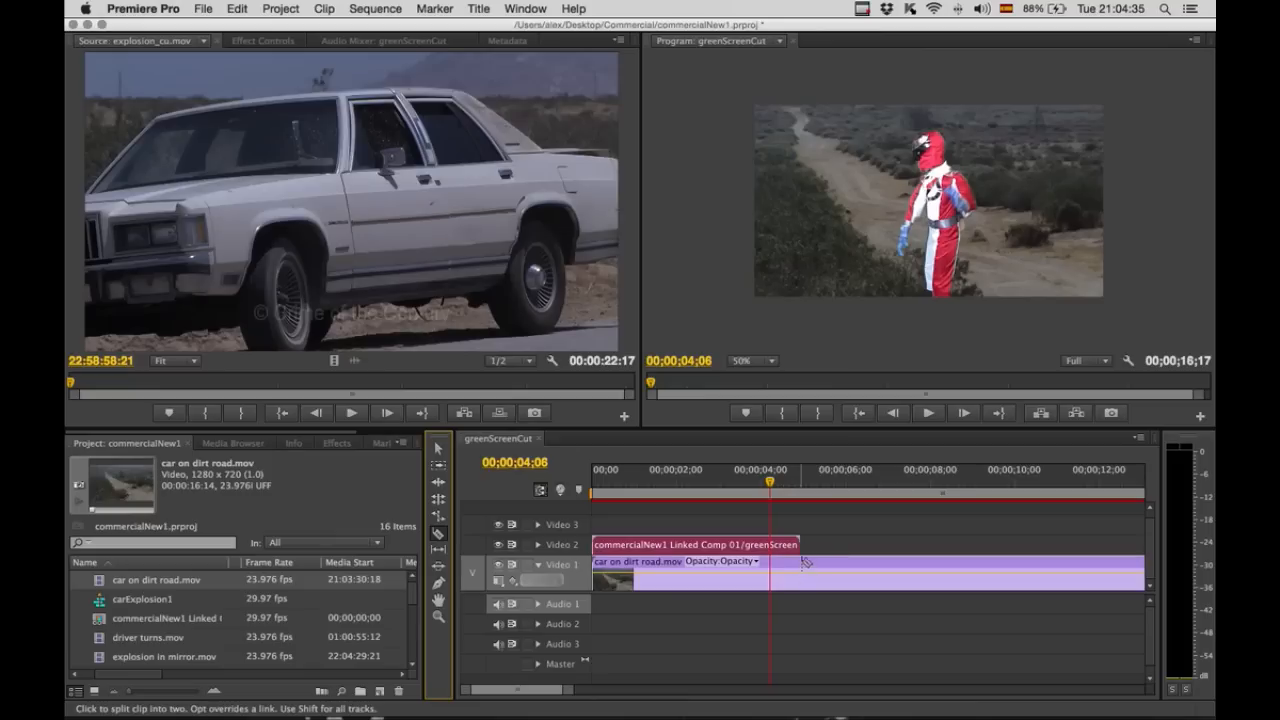
{"action": "left_click", "coordinate": [802, 566]}
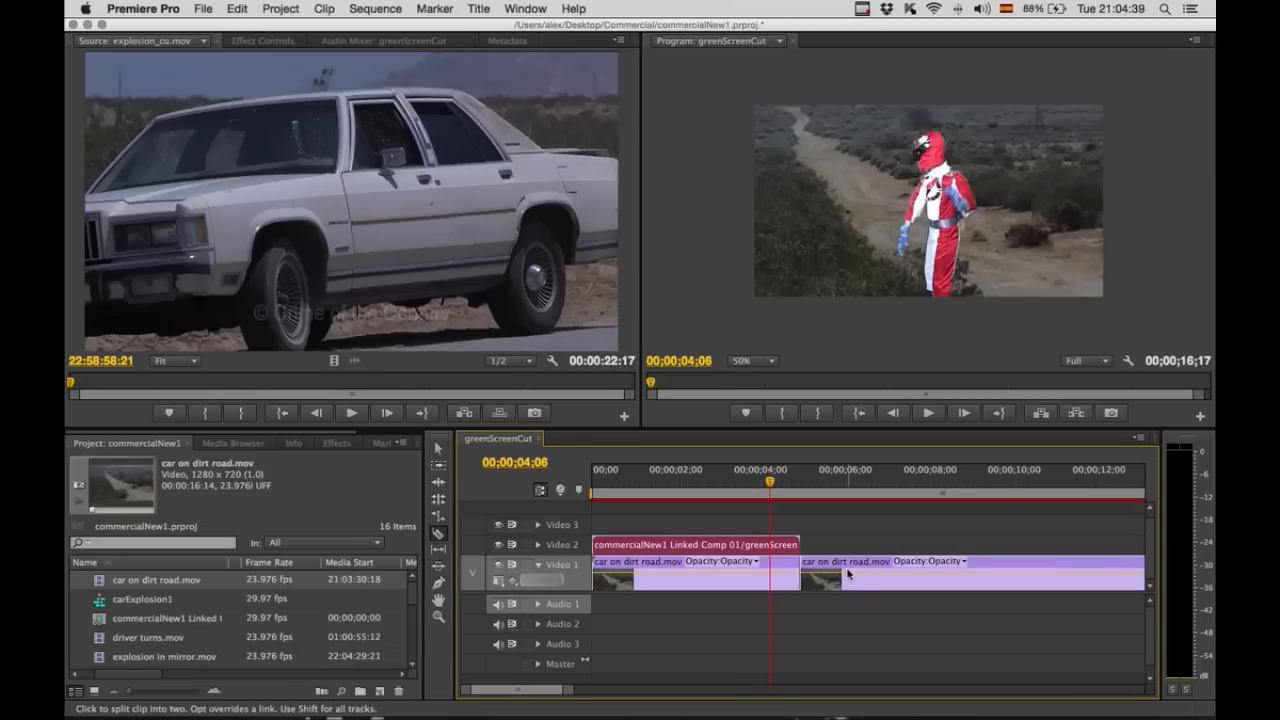
{"action": "key", "text": "v"}
{"action": "left_click", "coordinate": [895, 583]}
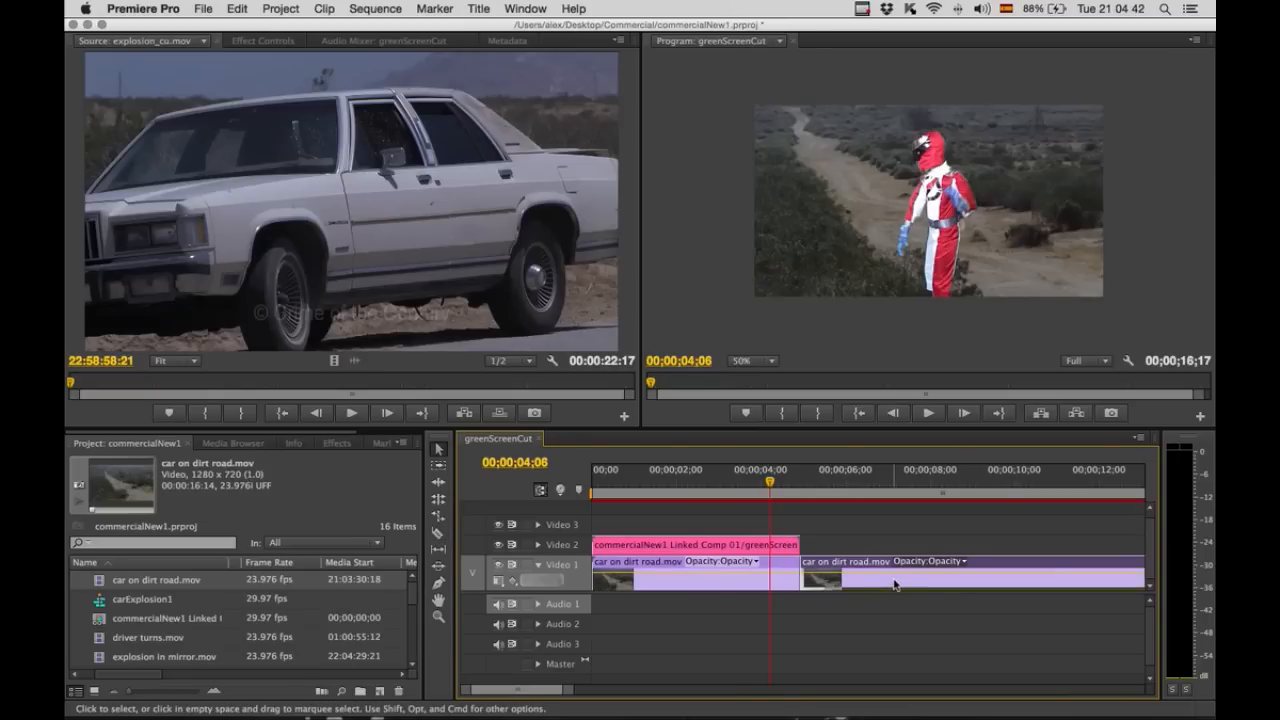
{"action": "key", "text": "Delete"}
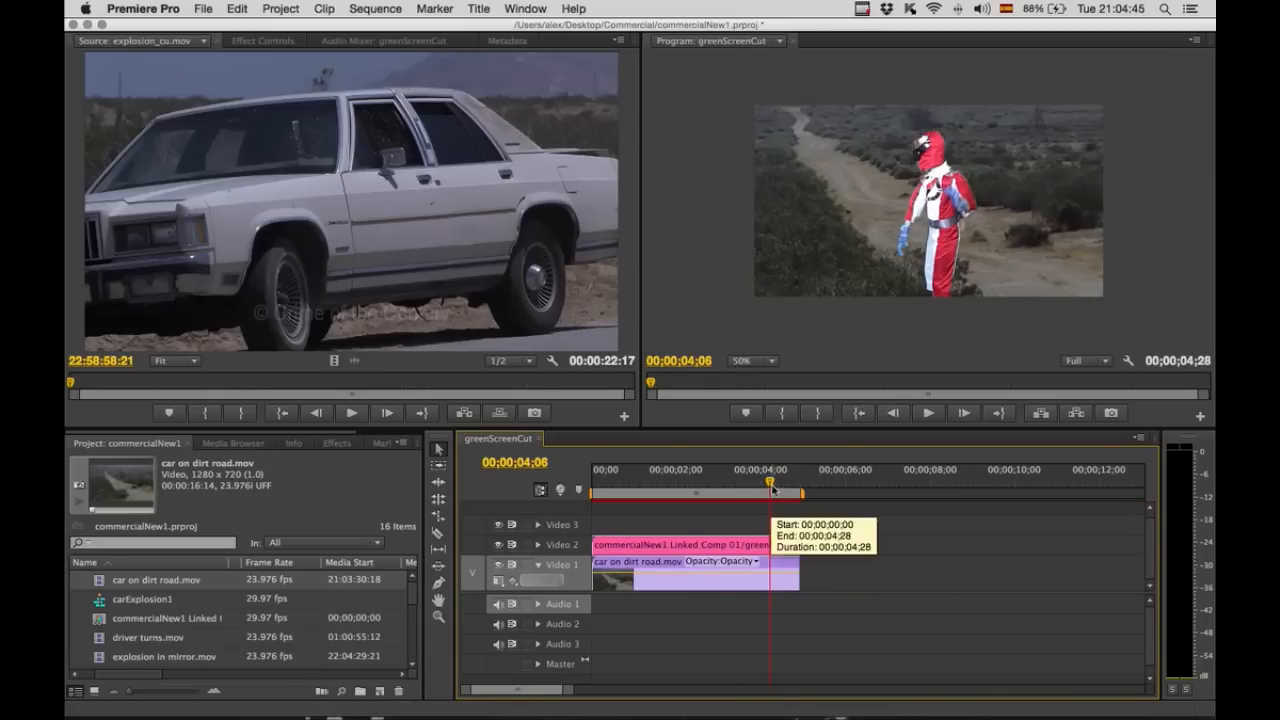
{"action": "left_click_drag", "start_coordinate": [770, 486], "coordinate": [588, 489]}
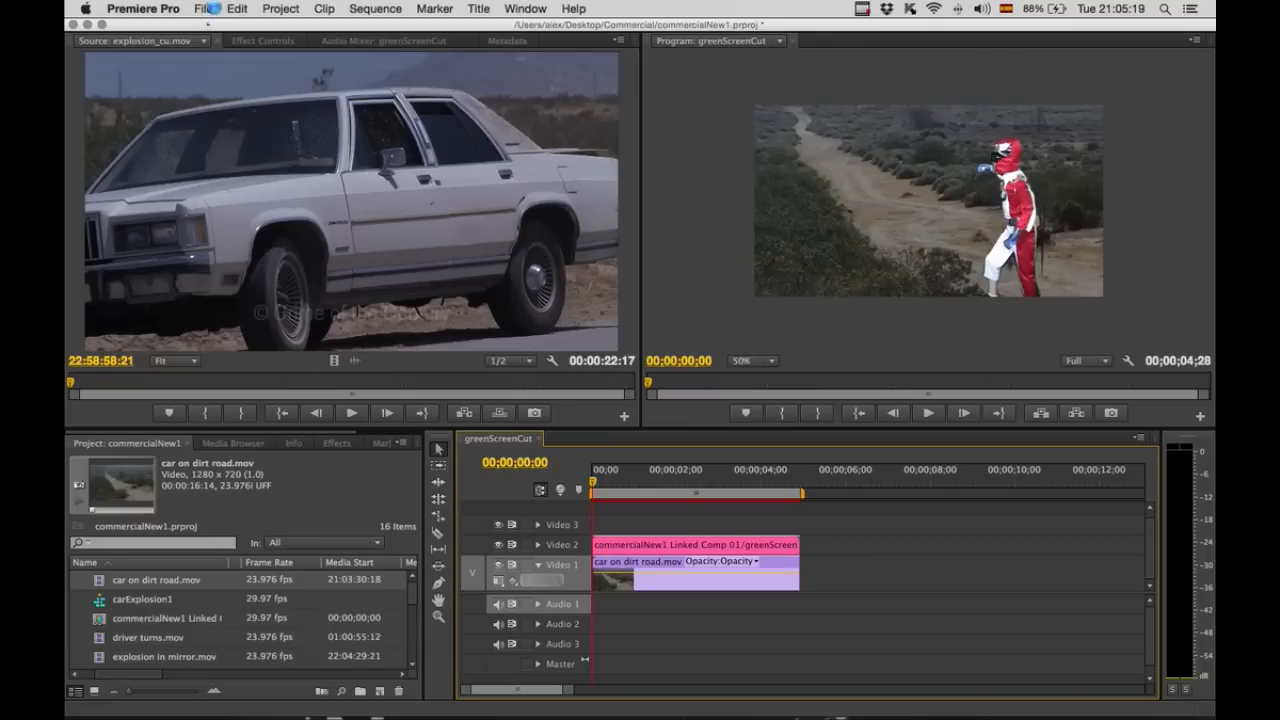
Step: Import Track 1.aif from the media folder, place it at the start of Audio 1 and expand that track
{"action": "left_click", "coordinate": [212, 8]}
{"action": "left_click", "coordinate": [240, 328]}
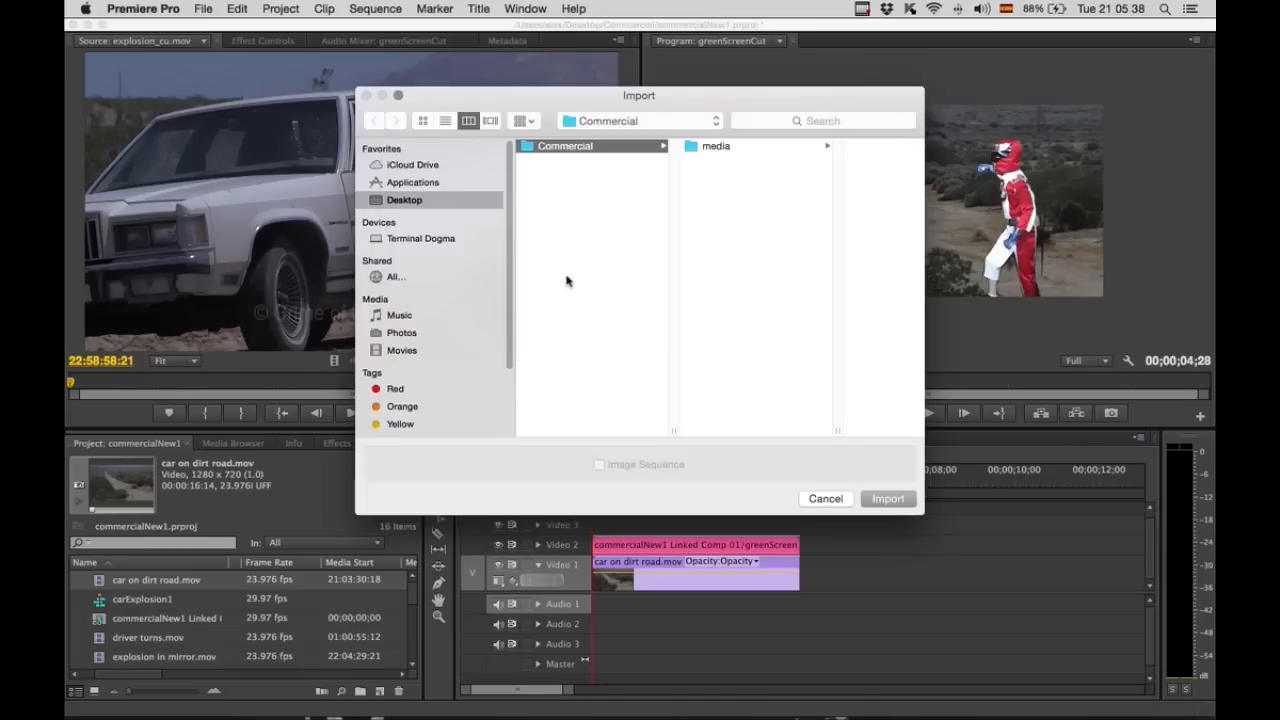
{"action": "left_click", "coordinate": [718, 279]}
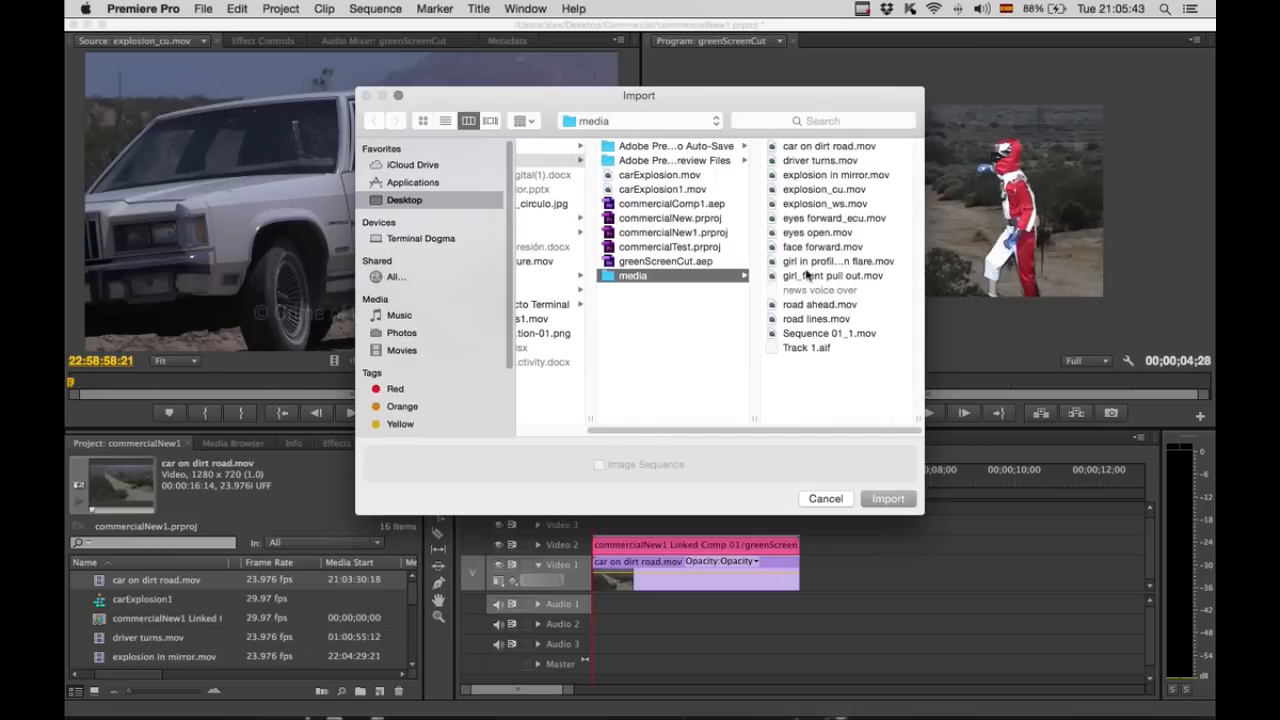
{"action": "left_click", "coordinate": [805, 348]}
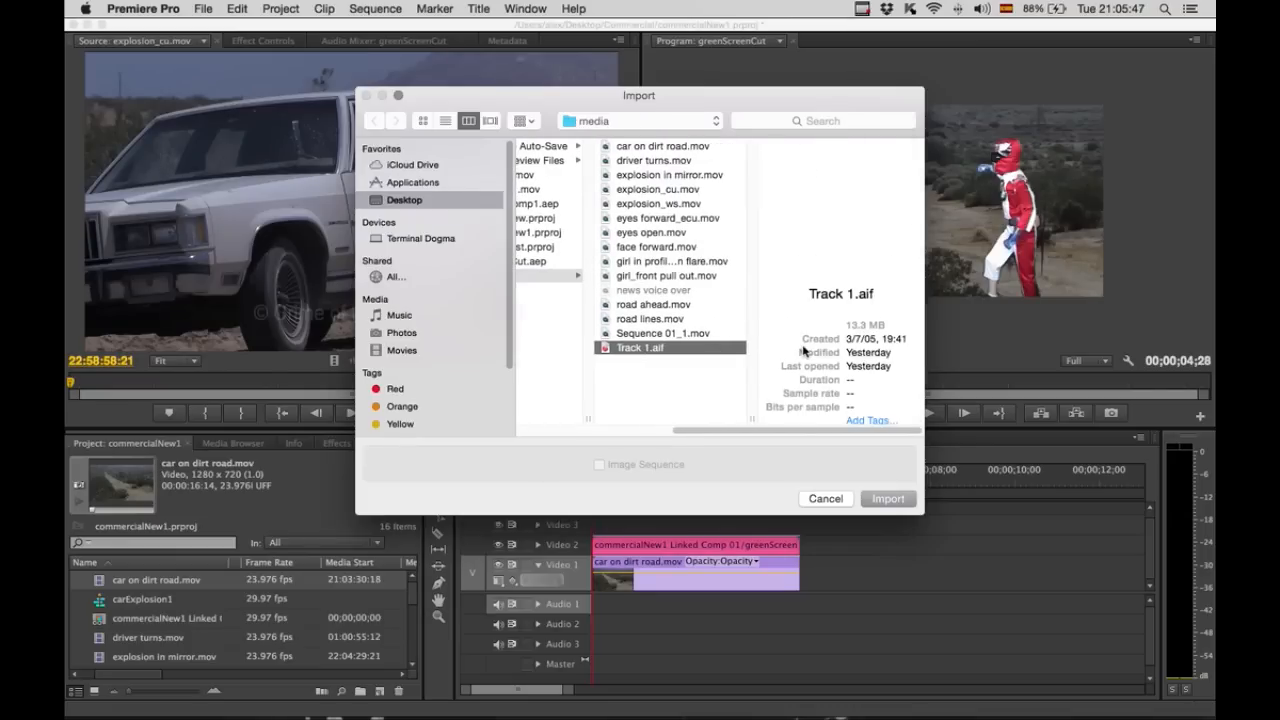
{"action": "left_click", "coordinate": [890, 500]}
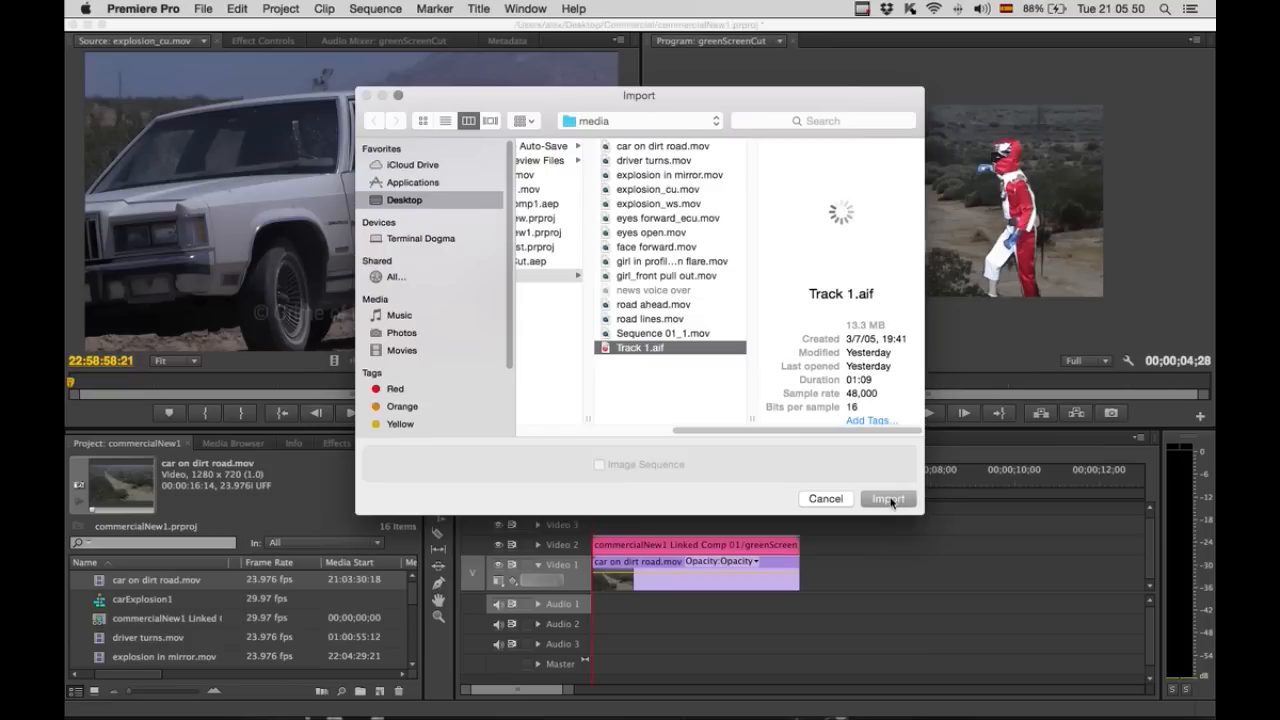
{"action": "left_click", "coordinate": [890, 499]}
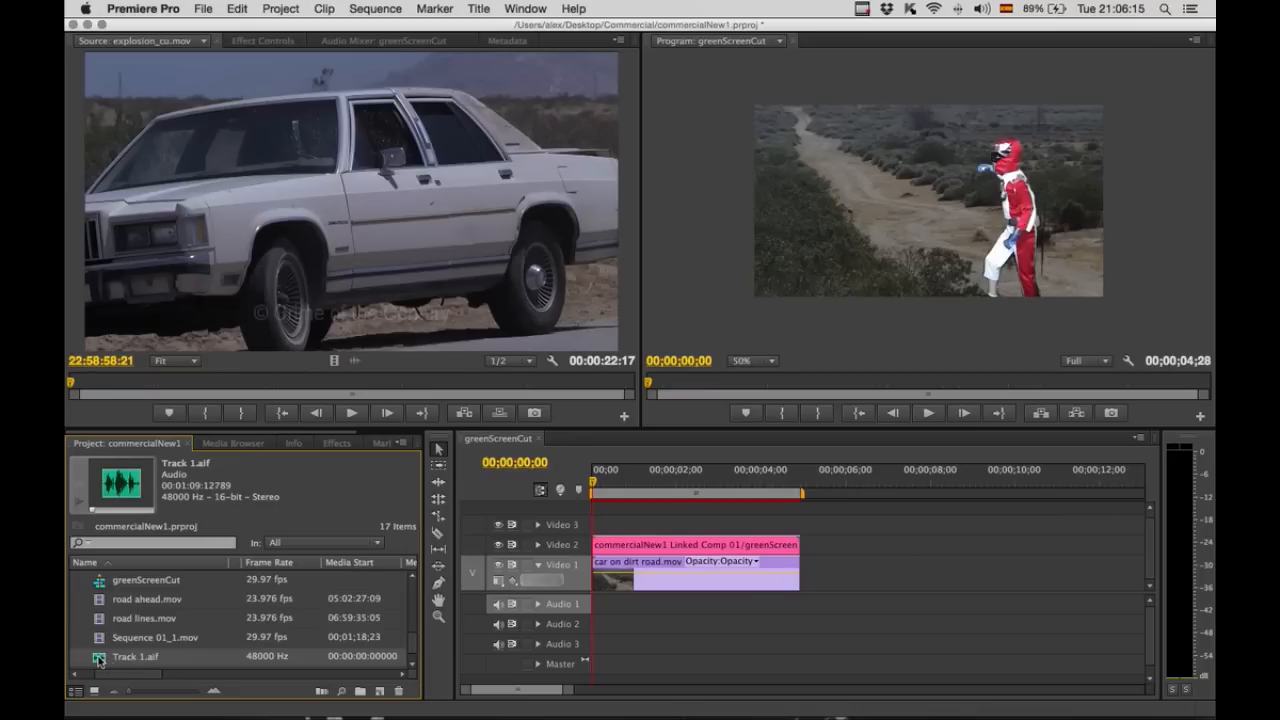
{"action": "left_click_drag", "start_coordinate": [100, 658], "coordinate": [627, 620]}
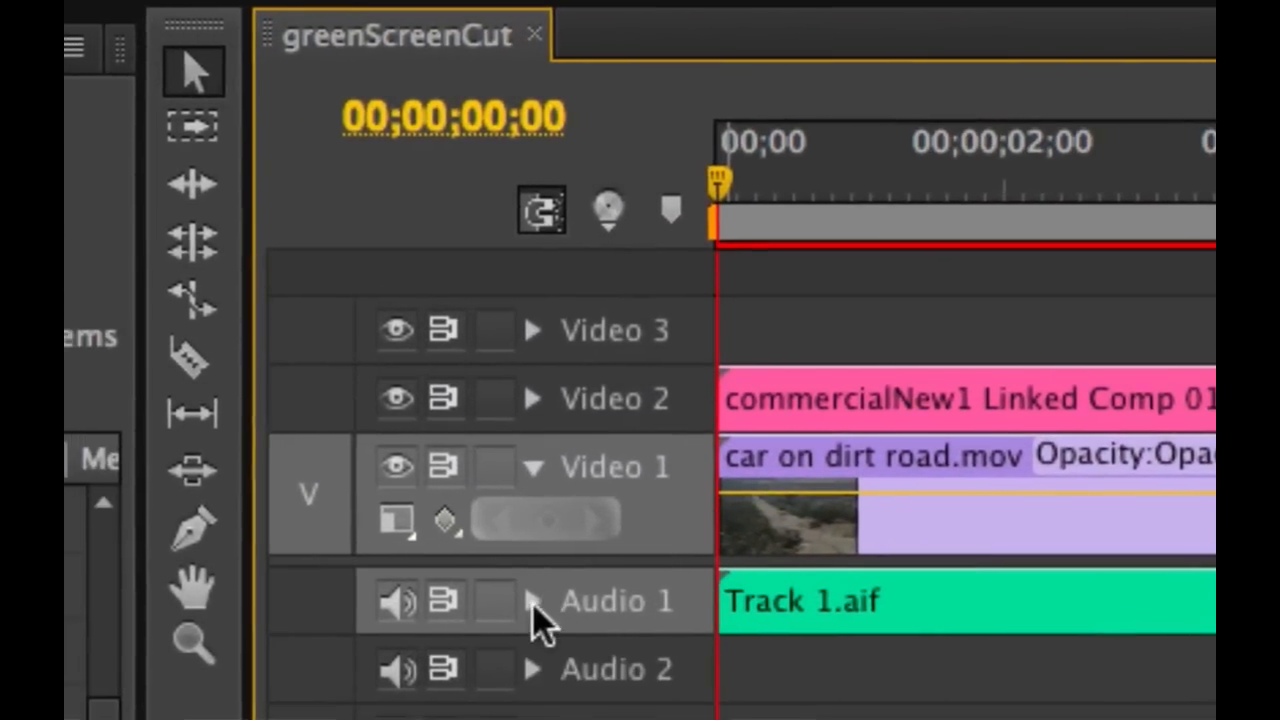
{"action": "left_click", "coordinate": [535, 606]}
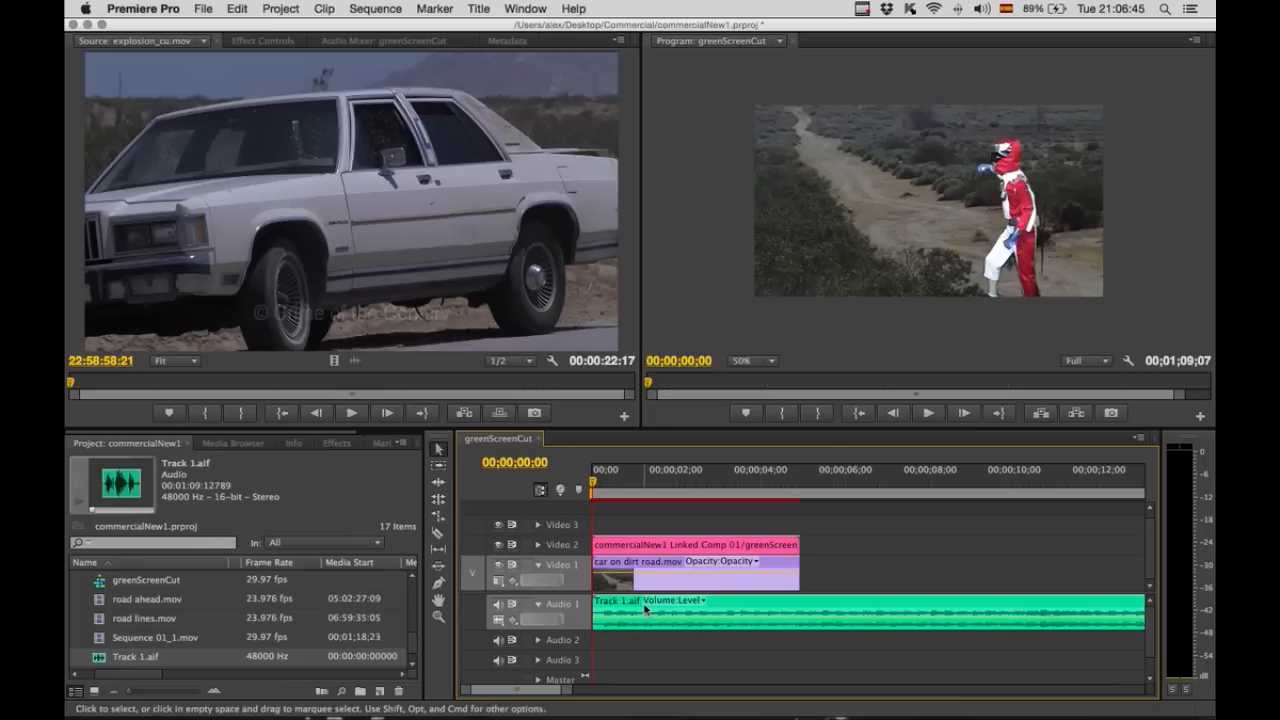
Step: Shift the linked comp and car on dirt road.mov clips together so they start at 00;00;01;00
{"action": "left_click", "coordinate": [651, 564]}
{"action": "left_click", "coordinate": [647, 549], "text": "shift"}
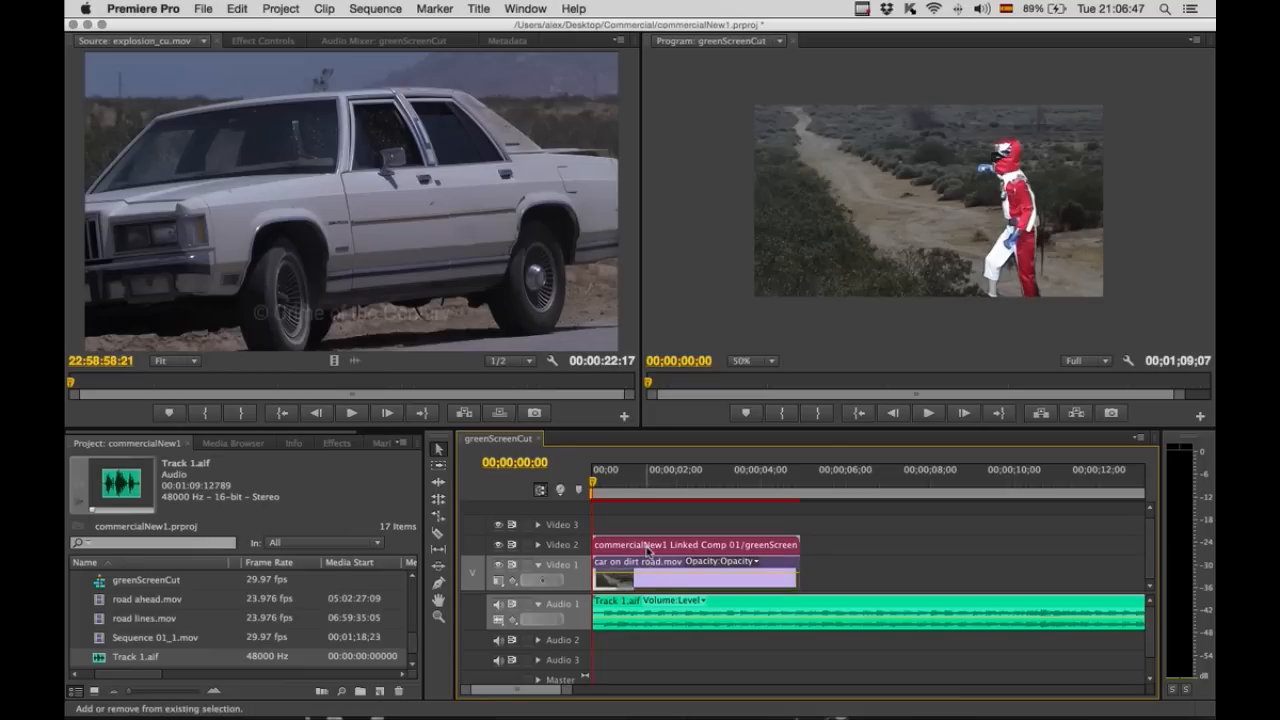
{"action": "left_click_drag", "start_coordinate": [648, 568], "coordinate": [697, 574]}
Step: Add a volume keyframe to Track 1.aif at 00;00;01;00, where the video clips begin
{"action": "left_click_drag", "start_coordinate": [594, 487], "coordinate": [634, 487]}
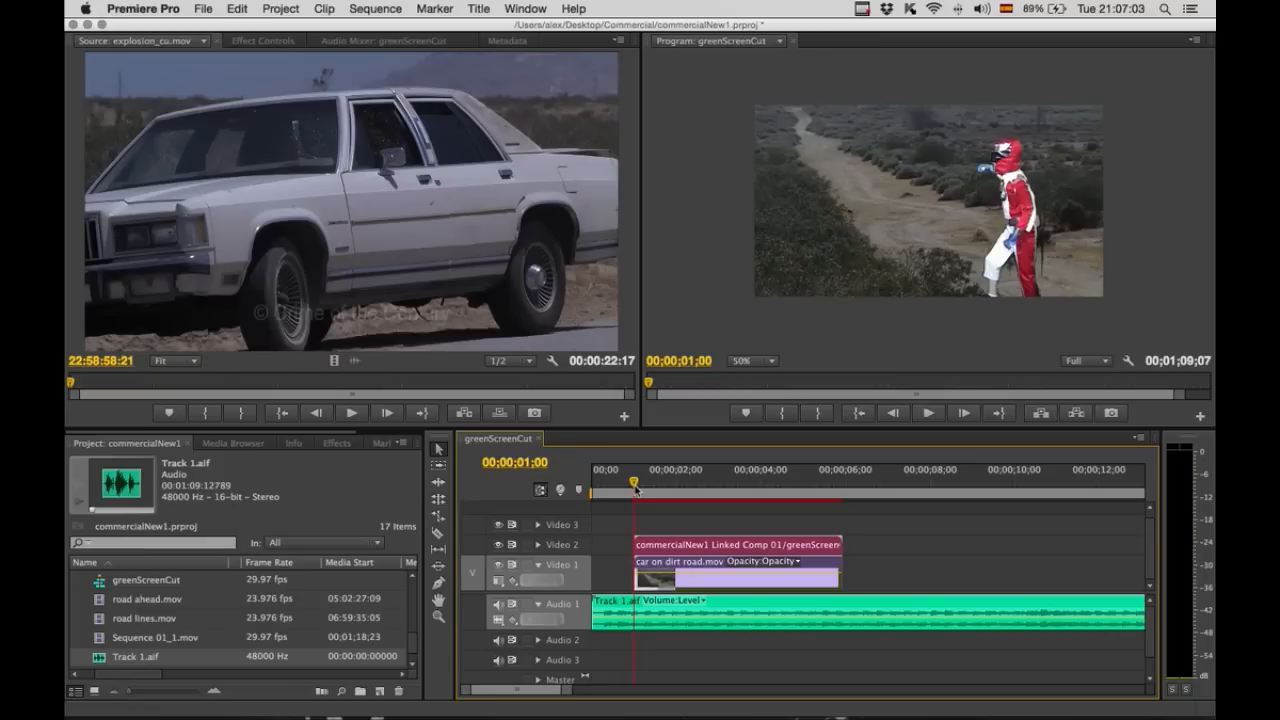
{"action": "left_click", "coordinate": [638, 612]}
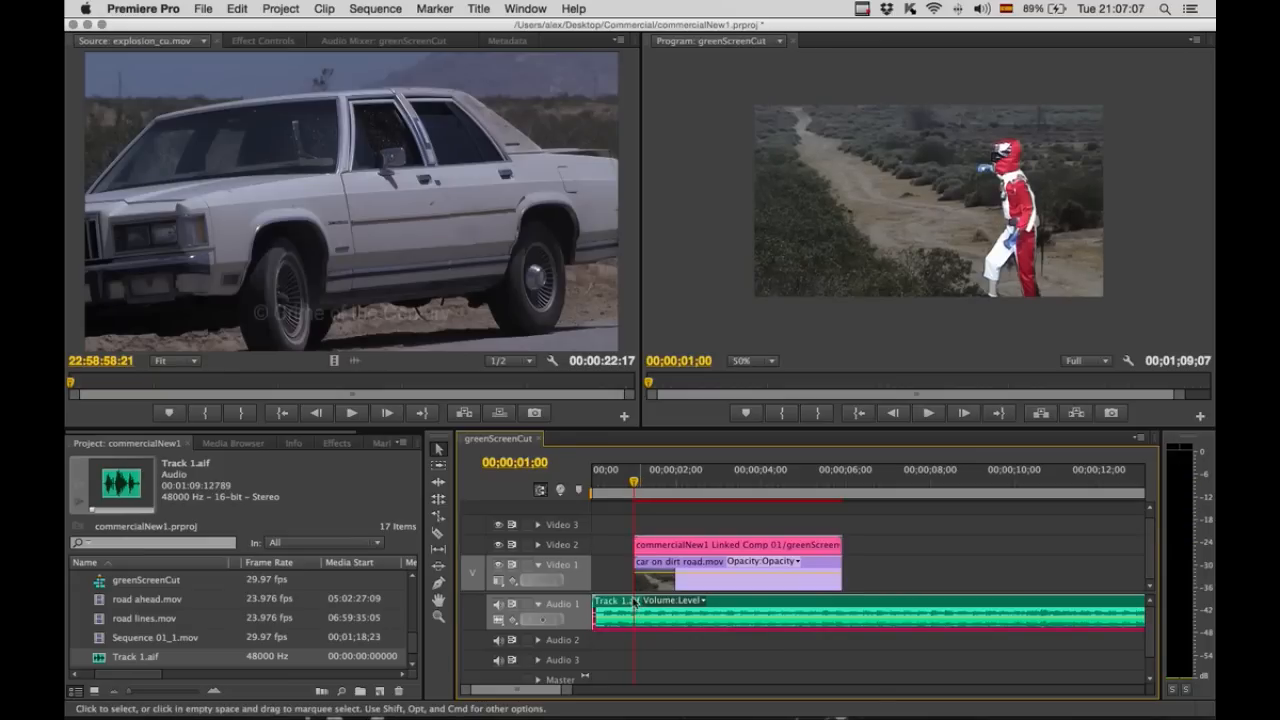
{"action": "double_click", "coordinate": [636, 608]}
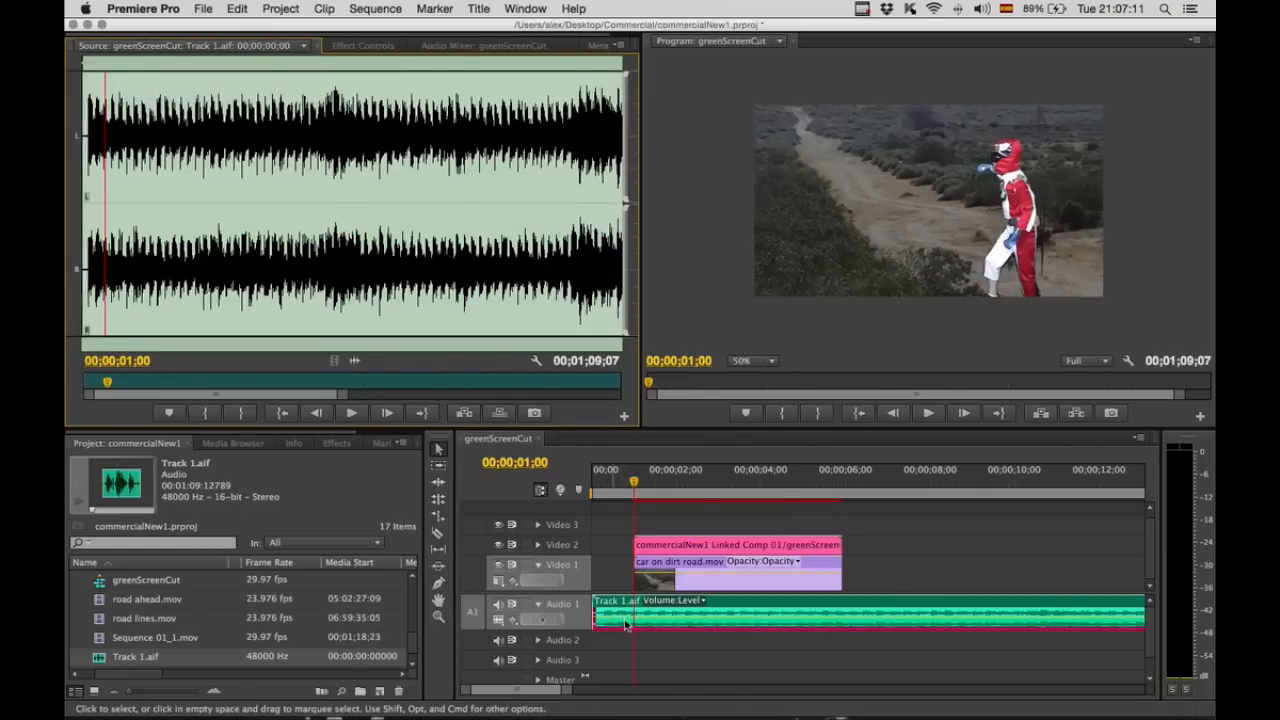
{"action": "left_click", "coordinate": [618, 604]}
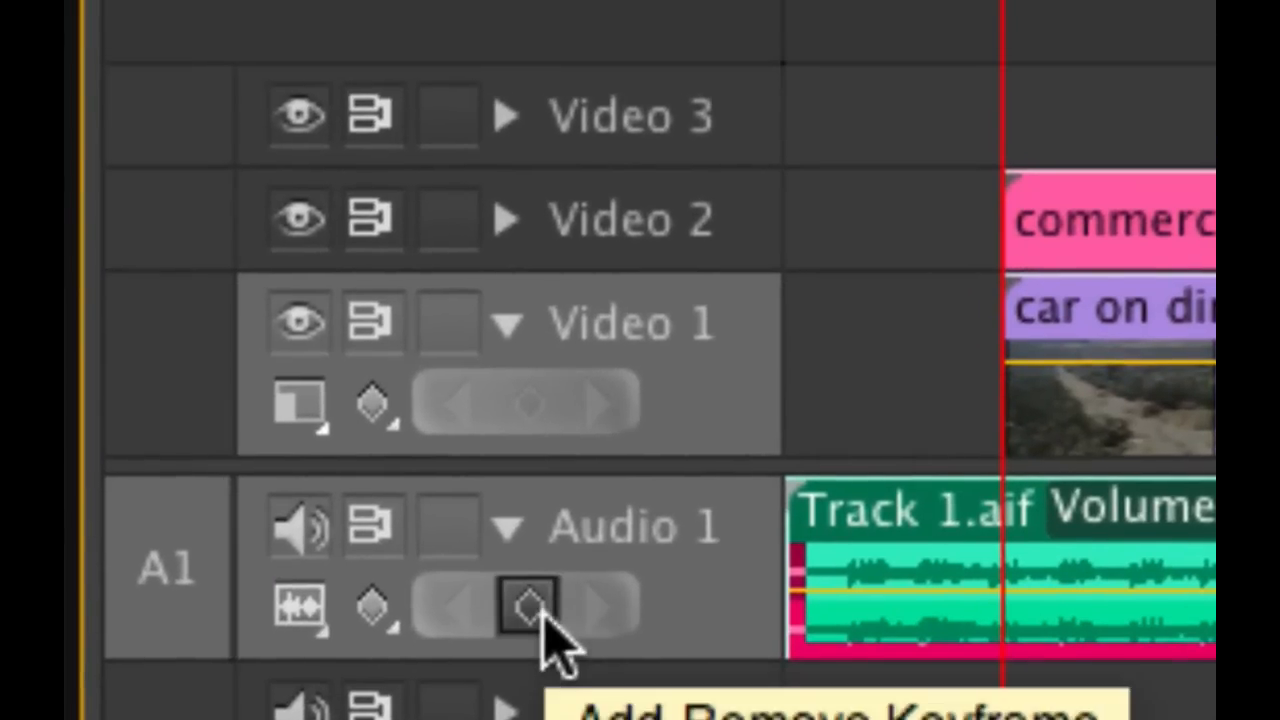
{"action": "left_click", "coordinate": [530, 606]}
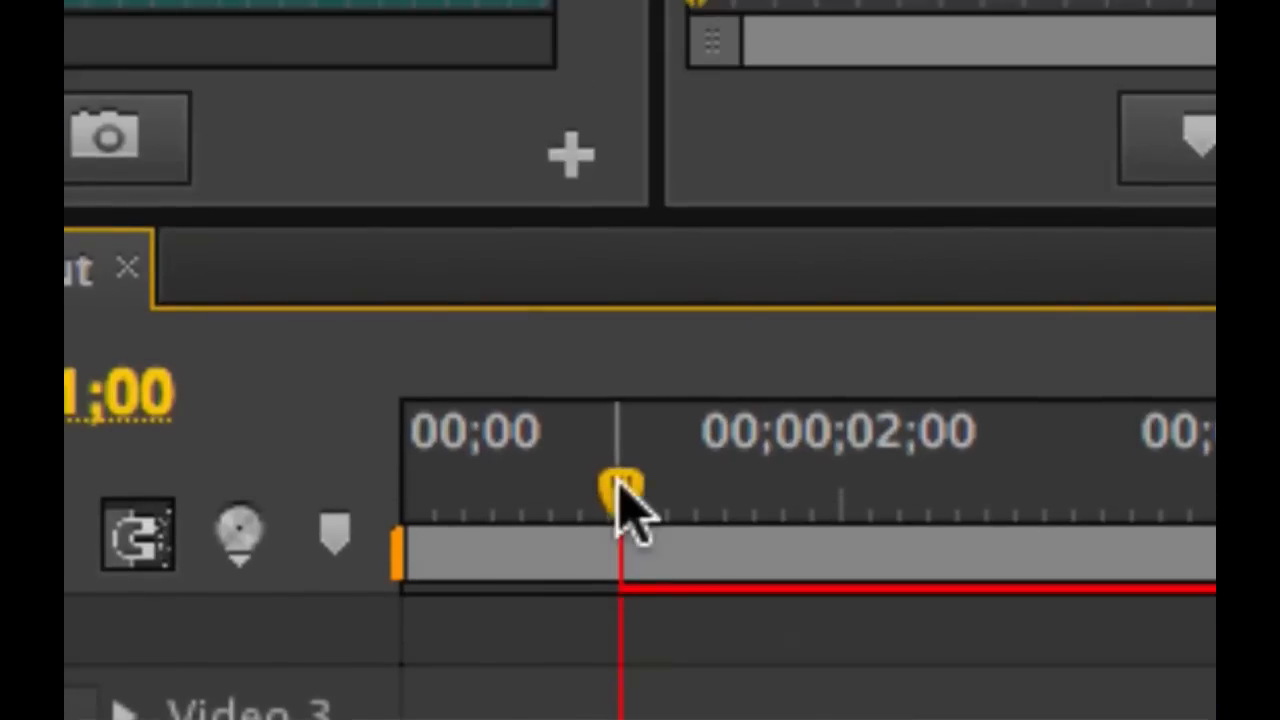
Step: Add a volume keyframe at the start of Track 1.aif and lower its level to make the music fade in
{"action": "left_click_drag", "start_coordinate": [617, 480], "coordinate": [489, 502]}
{"action": "left_click_drag", "start_coordinate": [578, 490], "coordinate": [476, 478]}
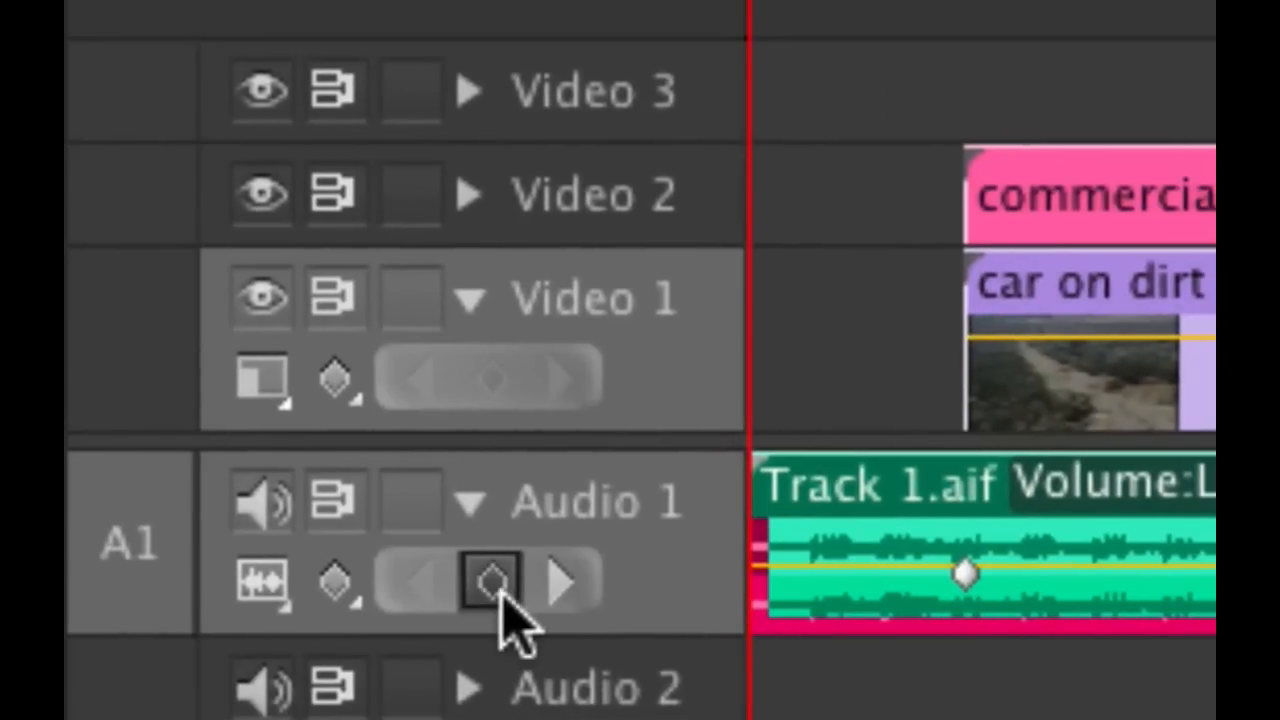
{"action": "left_click", "coordinate": [500, 596]}
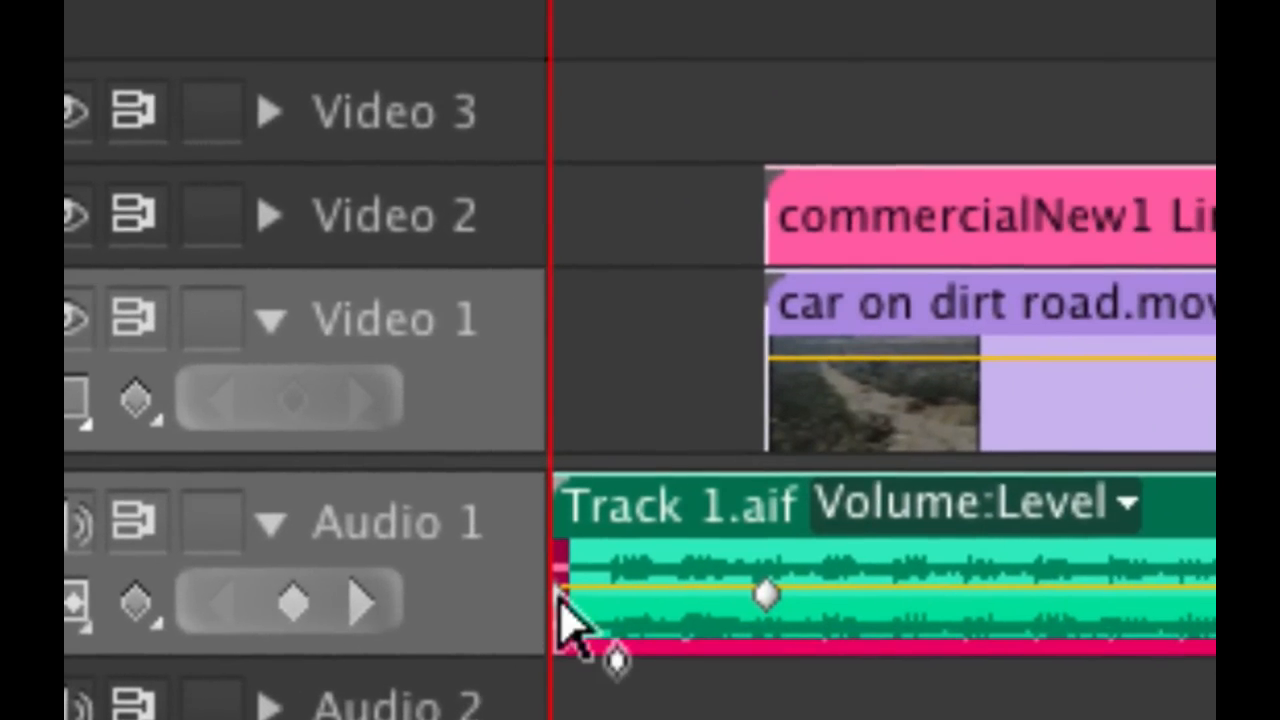
{"action": "left_click_drag", "start_coordinate": [558, 592], "coordinate": [556, 620]}
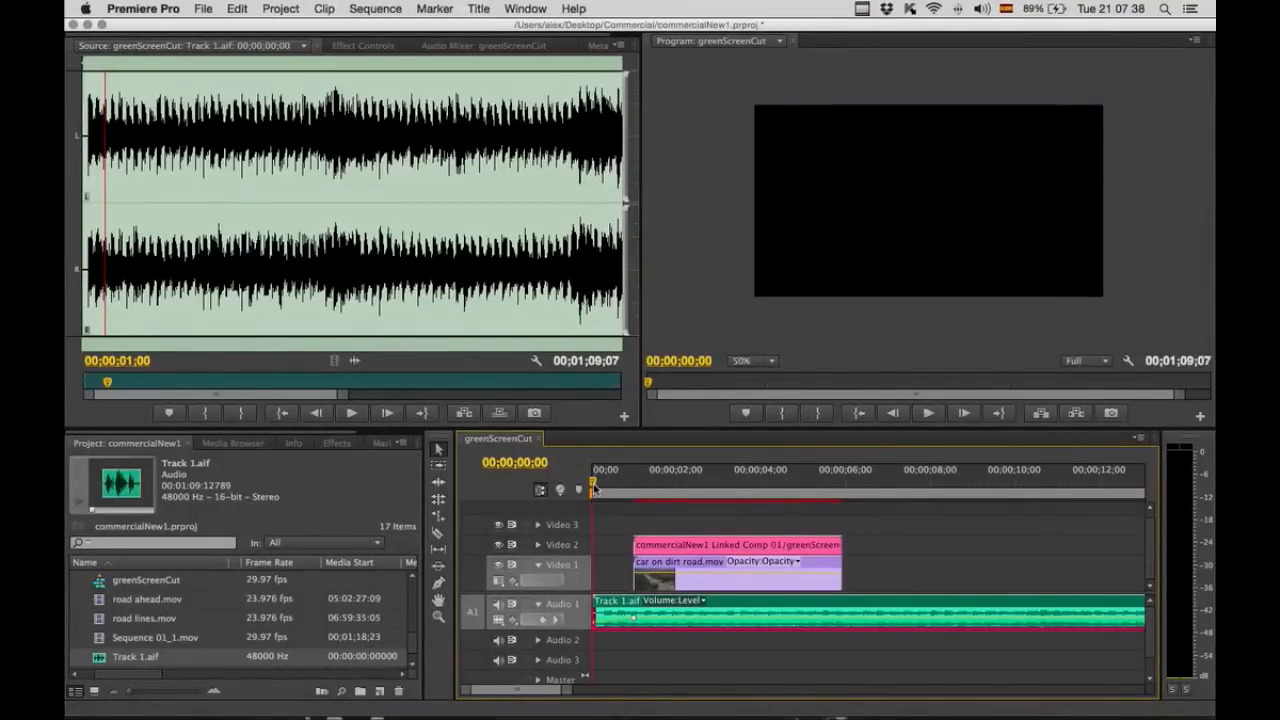
Step: Play the sequence from its start to check the music fade-in
{"action": "key", "text": "space"}
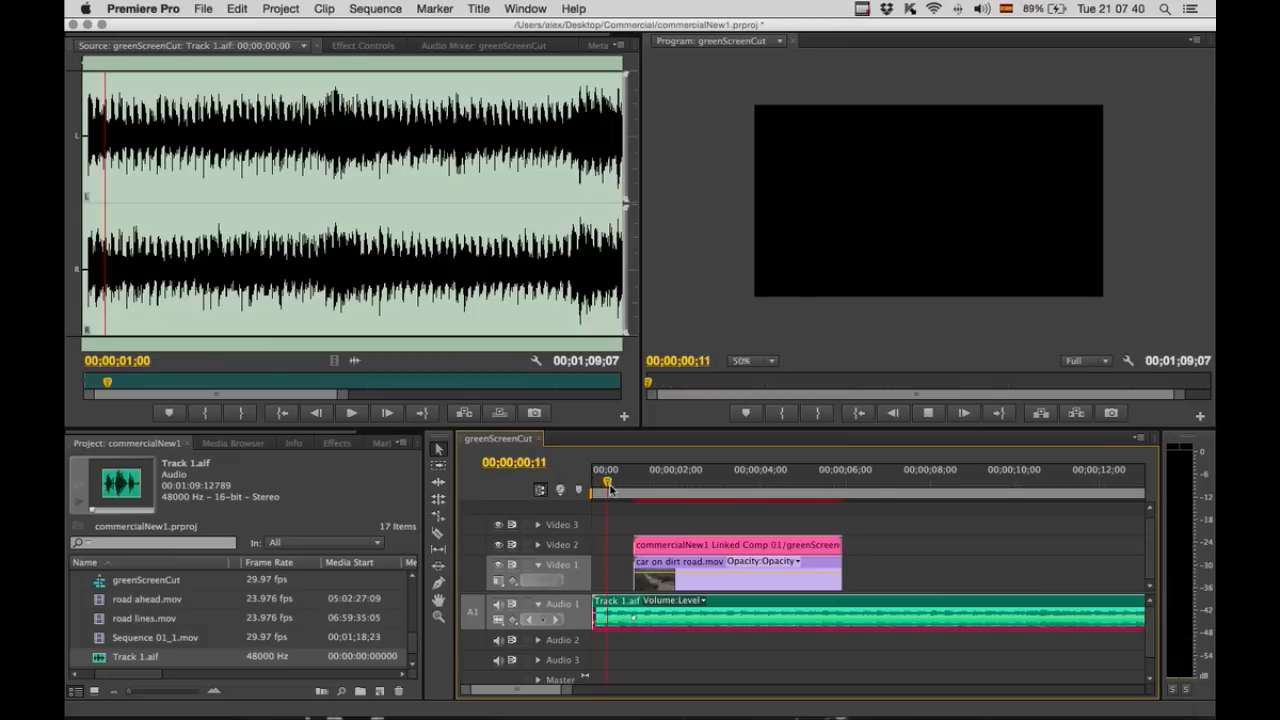
{"action": "key", "text": "space"}
{"action": "left_click_drag", "start_coordinate": [610, 482], "coordinate": [581, 487]}
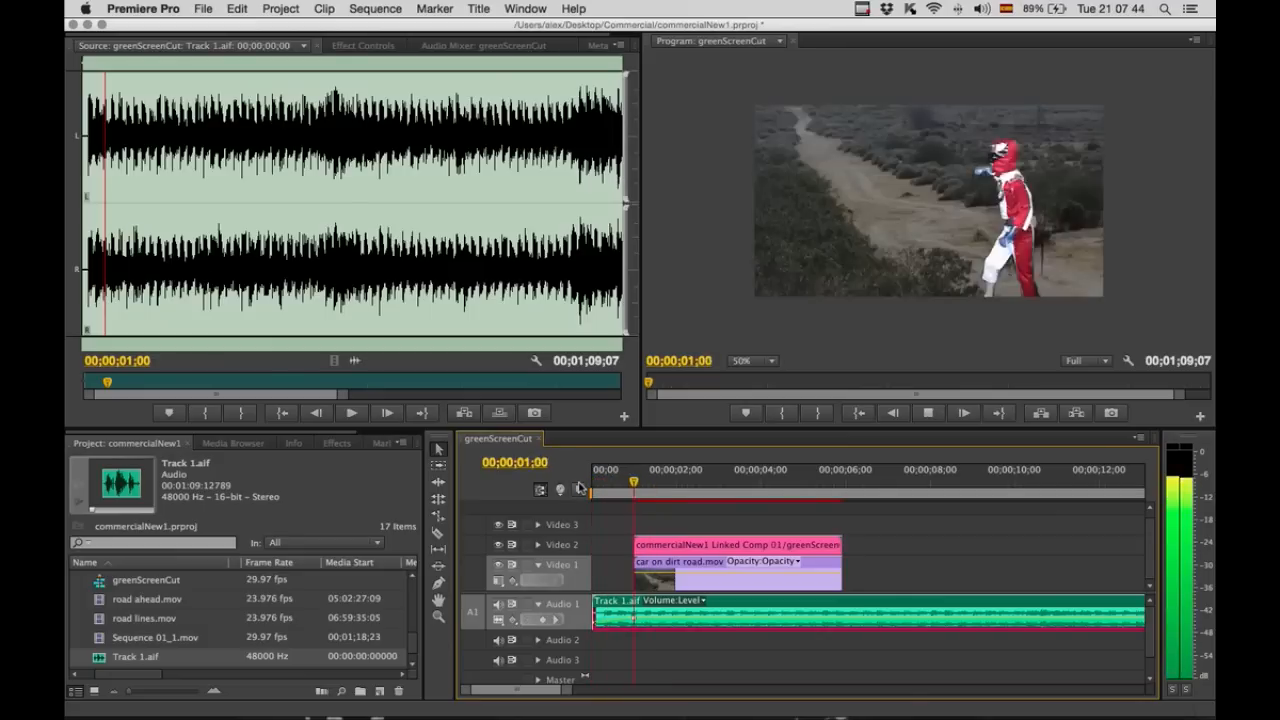
{"action": "key", "text": "space"}
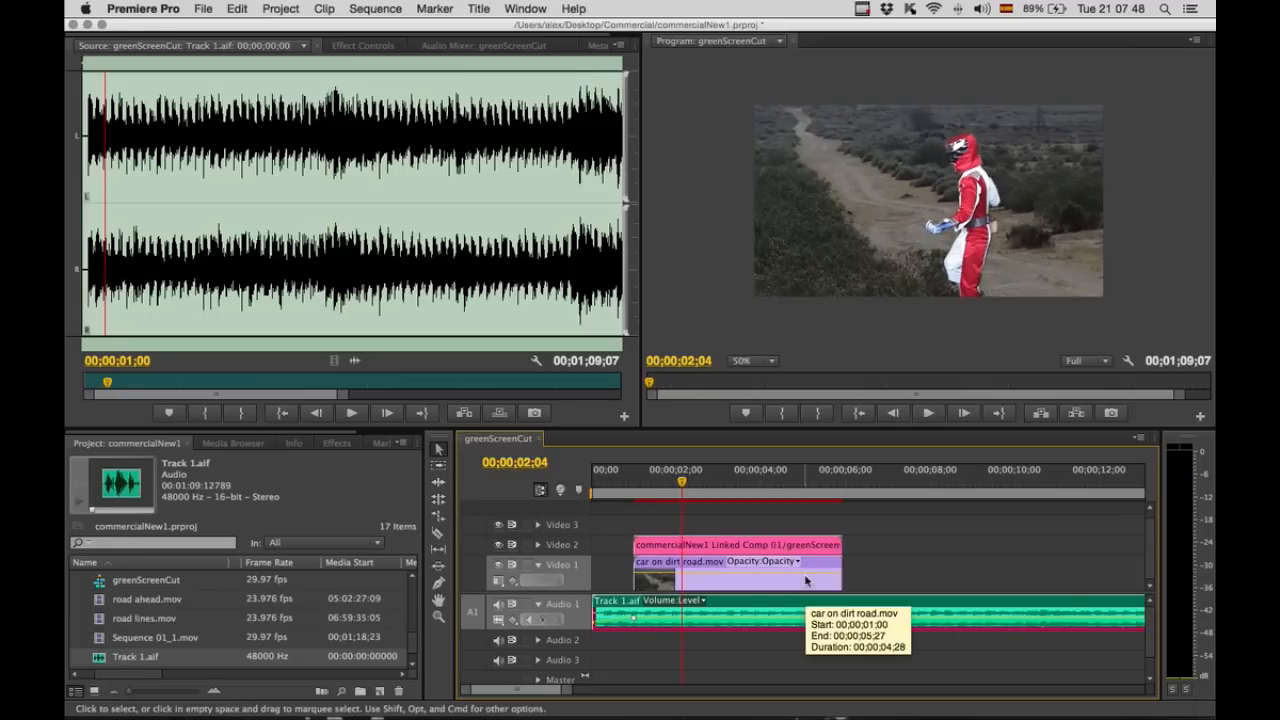
Step: Split Track 1.aif at 00;00;06;23, just past the video clips, and move the second segment further along Audio 1
{"action": "key", "text": "c"}
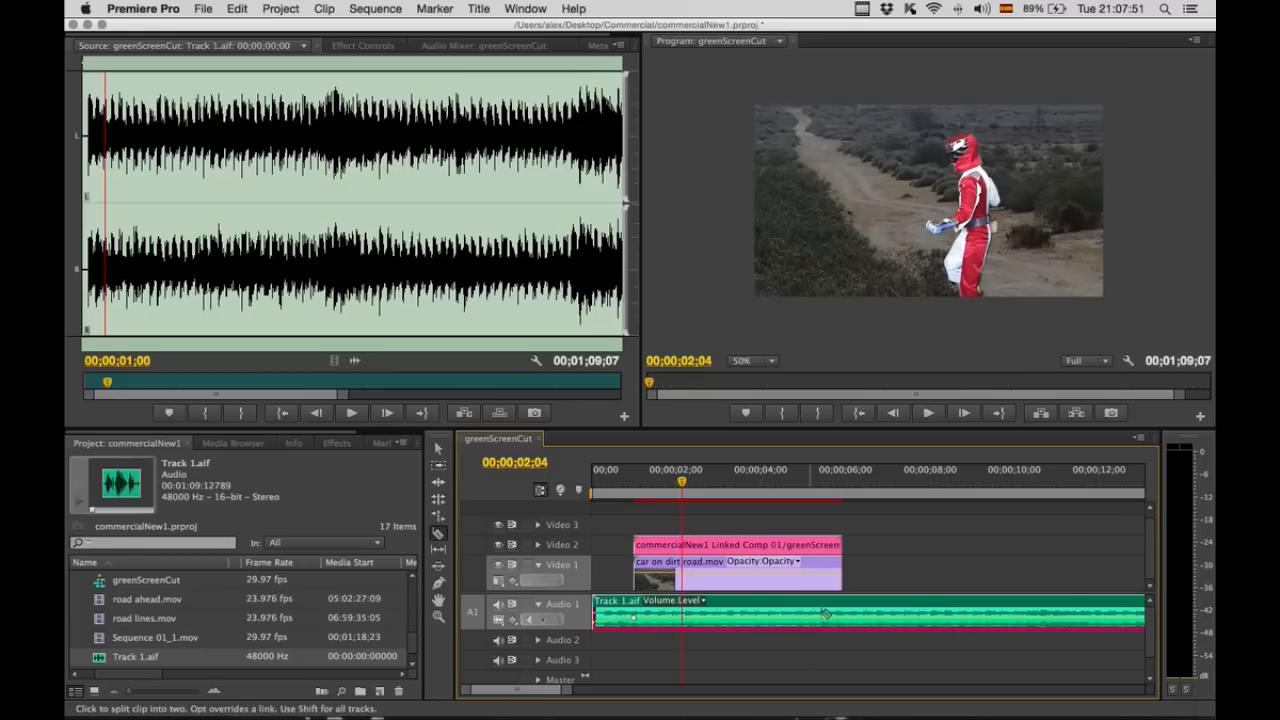
{"action": "left_click", "coordinate": [878, 607]}
{"action": "key", "text": "v"}
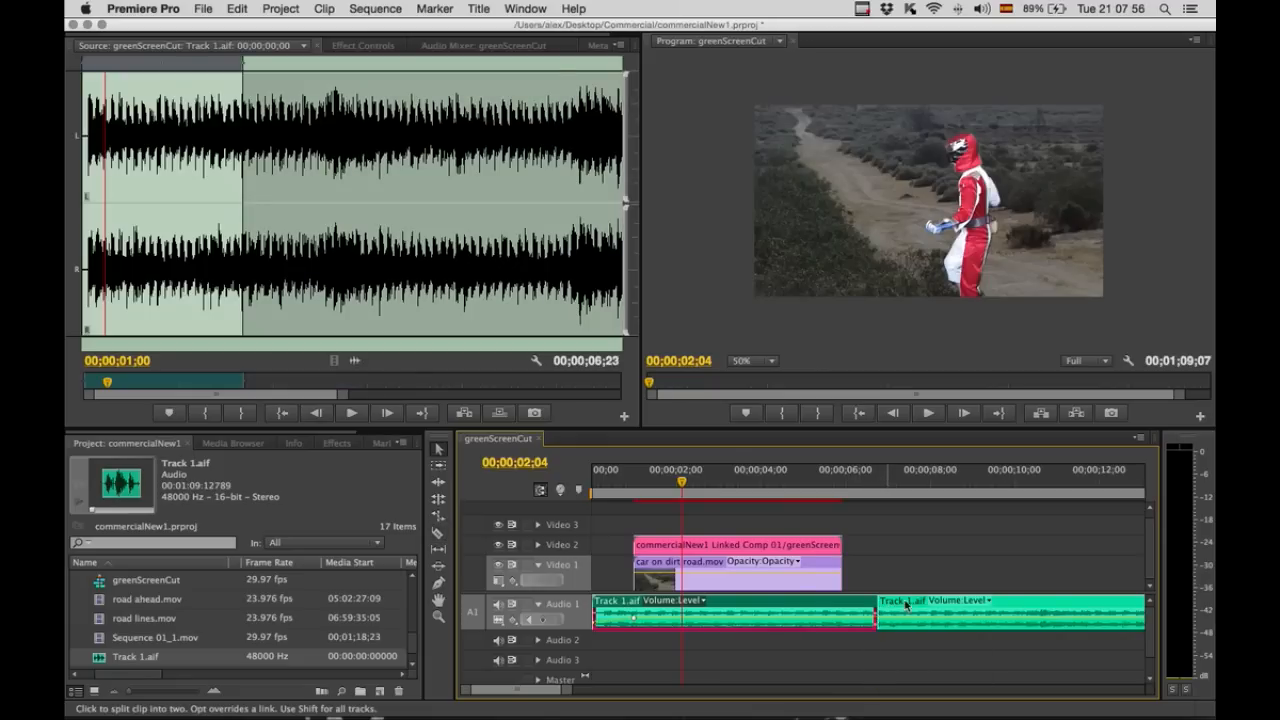
{"action": "left_click_drag", "start_coordinate": [946, 609], "coordinate": [1008, 610]}
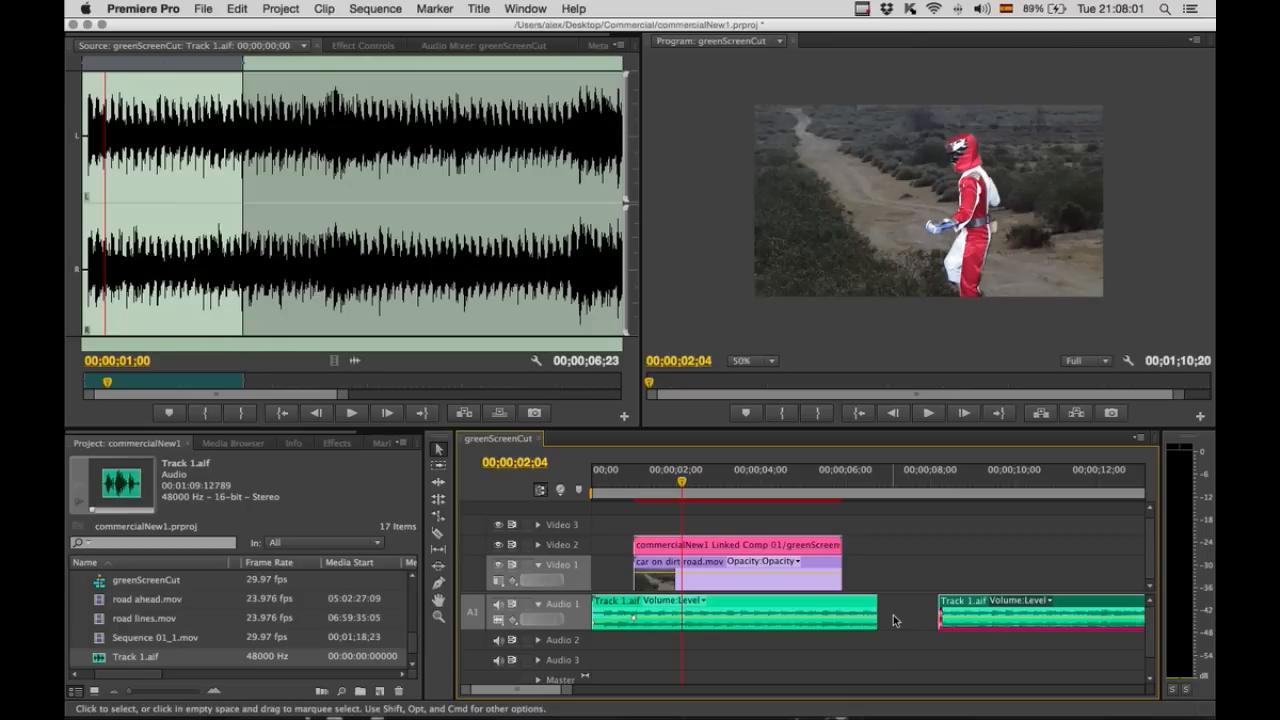
{"action": "left_click", "coordinate": [833, 608]}
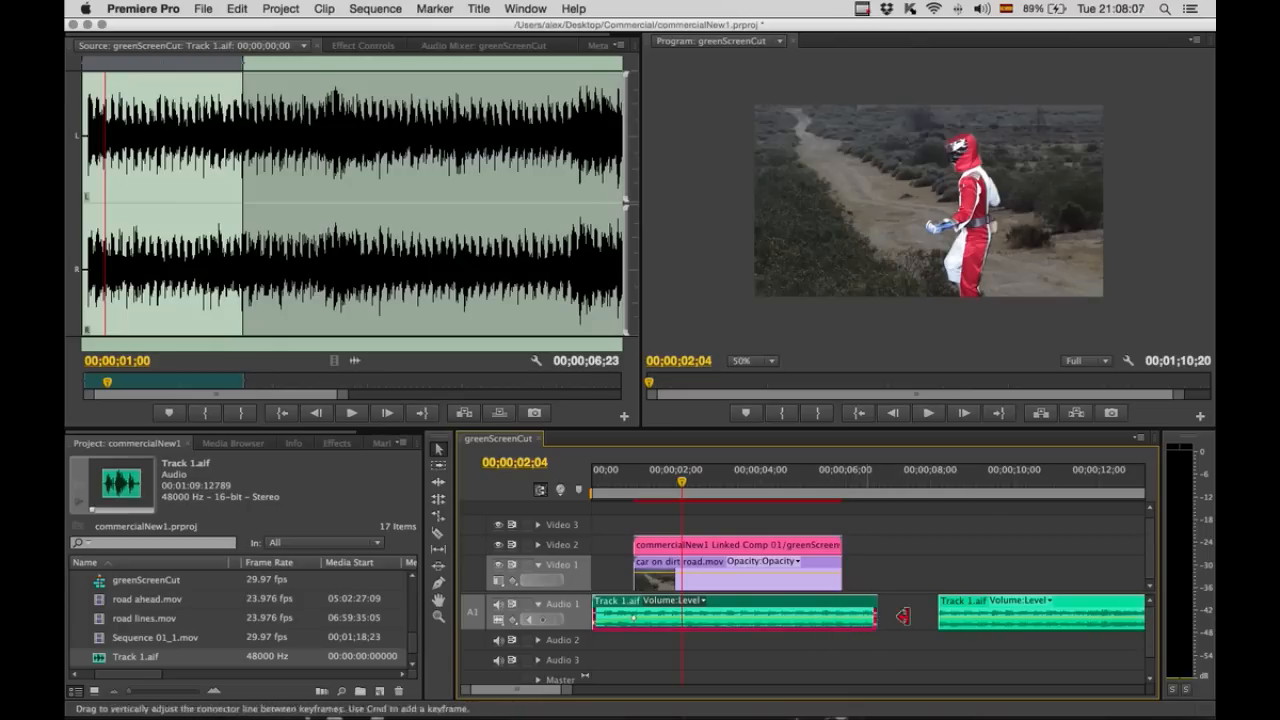
{"action": "left_click_drag", "start_coordinate": [975, 616], "coordinate": [911, 616]}
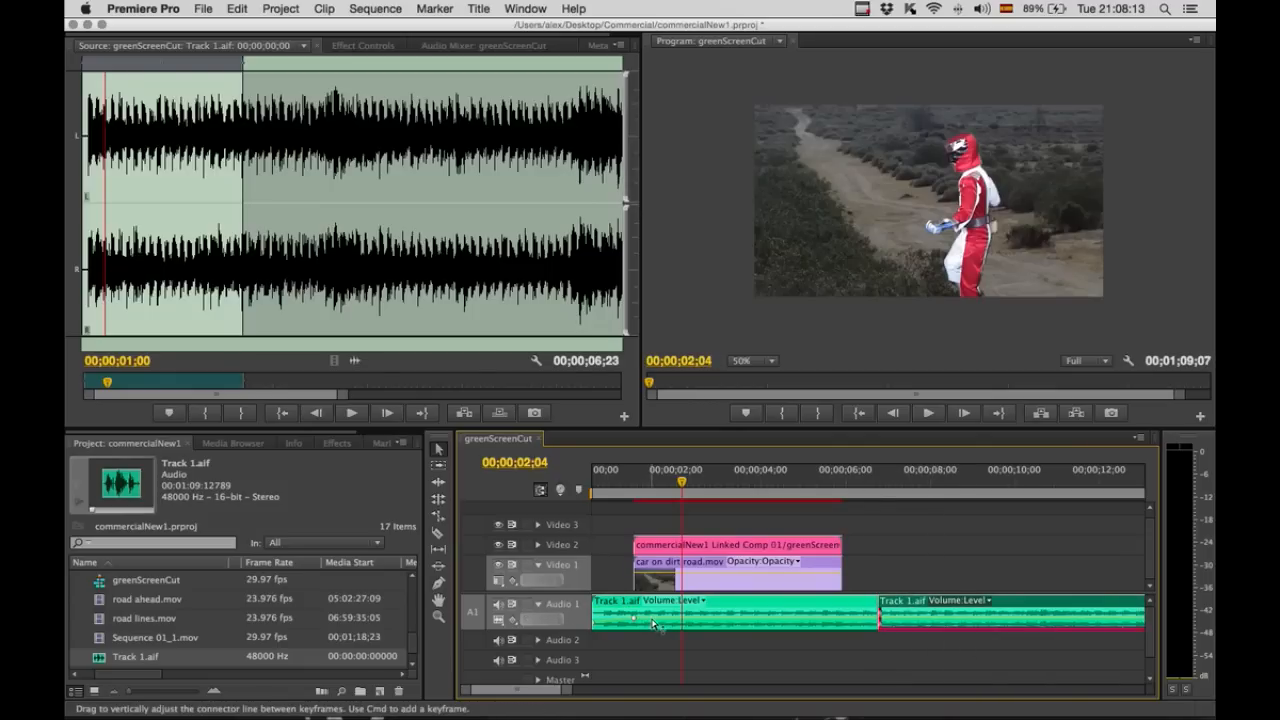
{"action": "left_click_drag", "start_coordinate": [900, 606], "coordinate": [983, 608]}
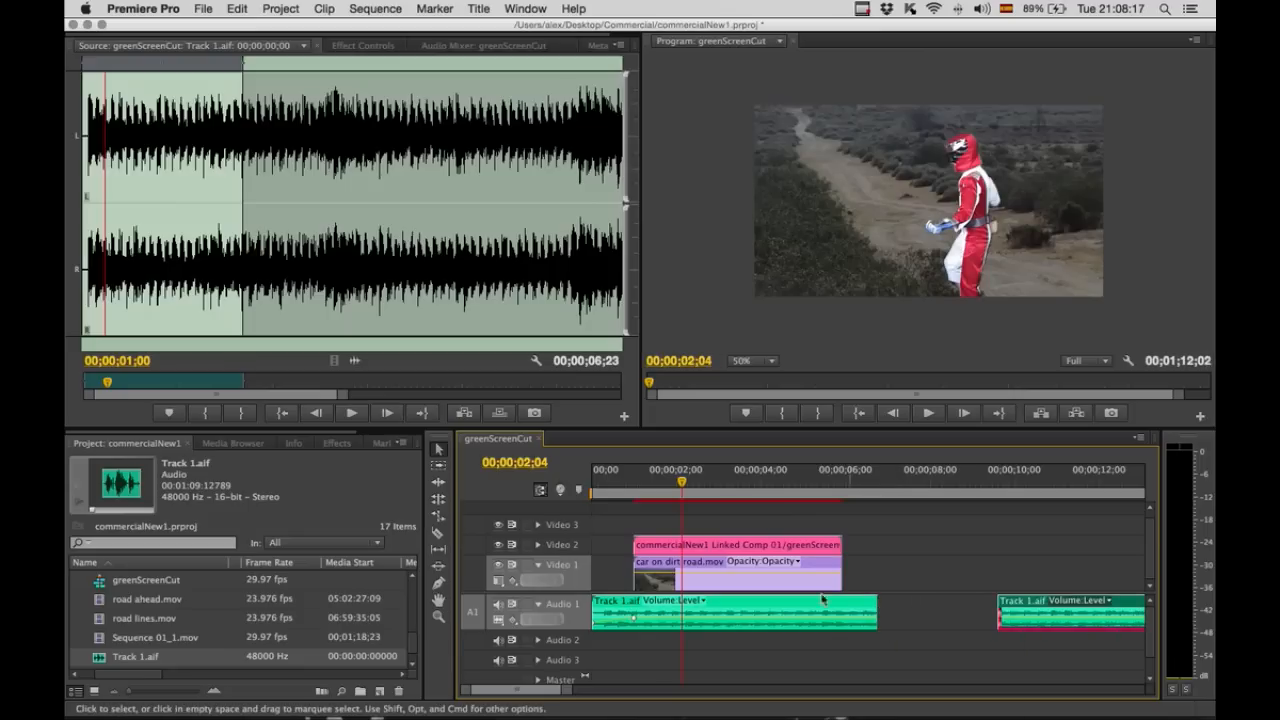
Step: Add volume keyframes to the first Track 1.aif segment at 00;00;05;27 and 00;00;06;21, lowering the second to fade the music out
{"action": "left_click", "coordinate": [732, 607]}
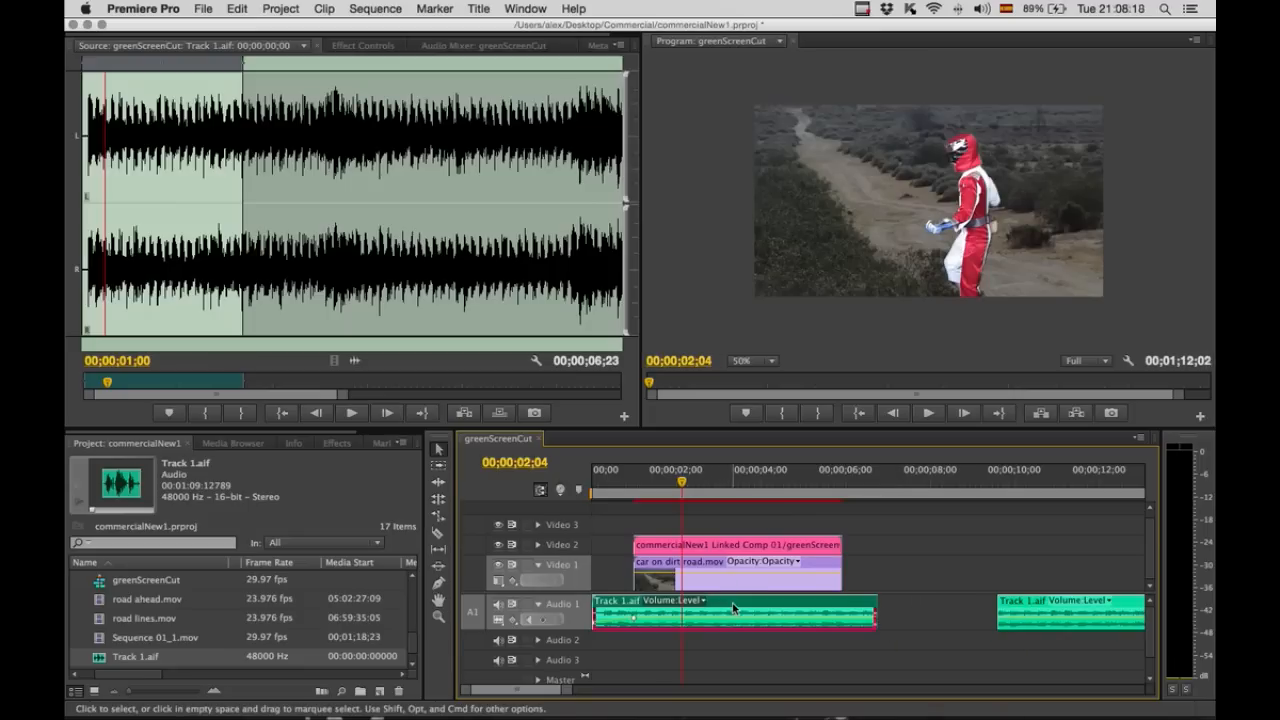
{"action": "left_click_drag", "start_coordinate": [683, 490], "coordinate": [843, 488]}
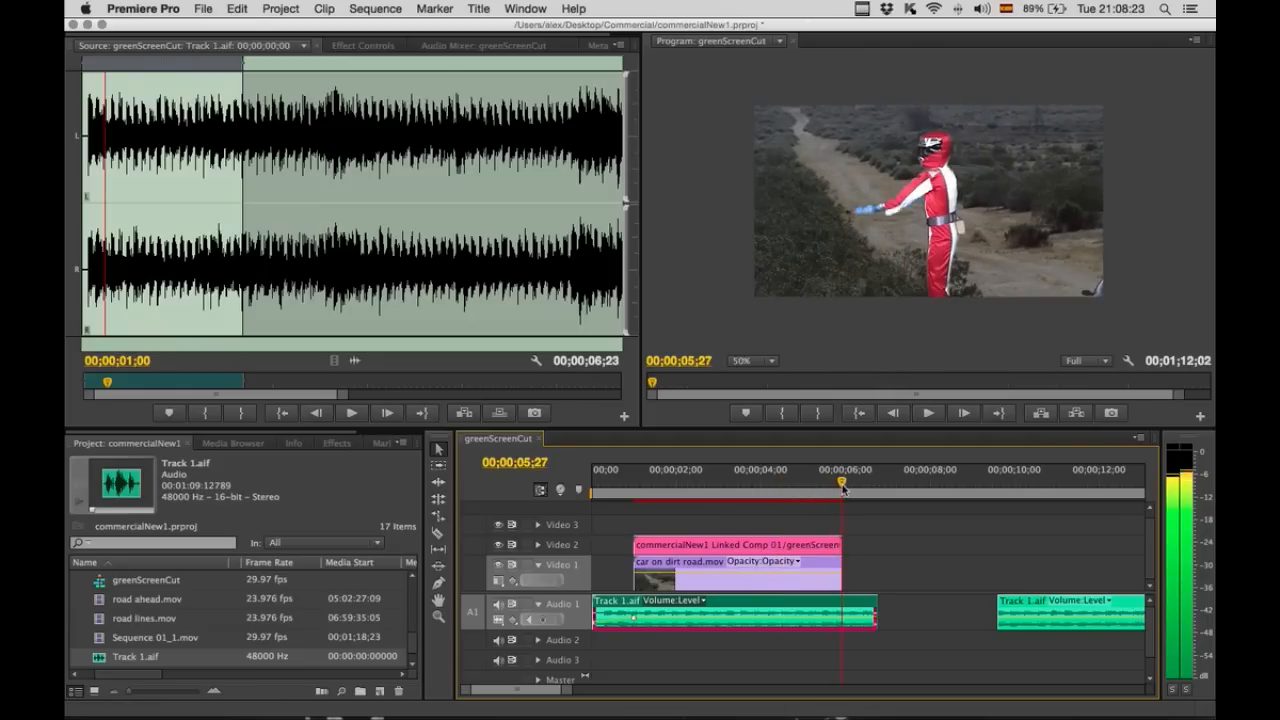
{"action": "left_click", "coordinate": [544, 621]}
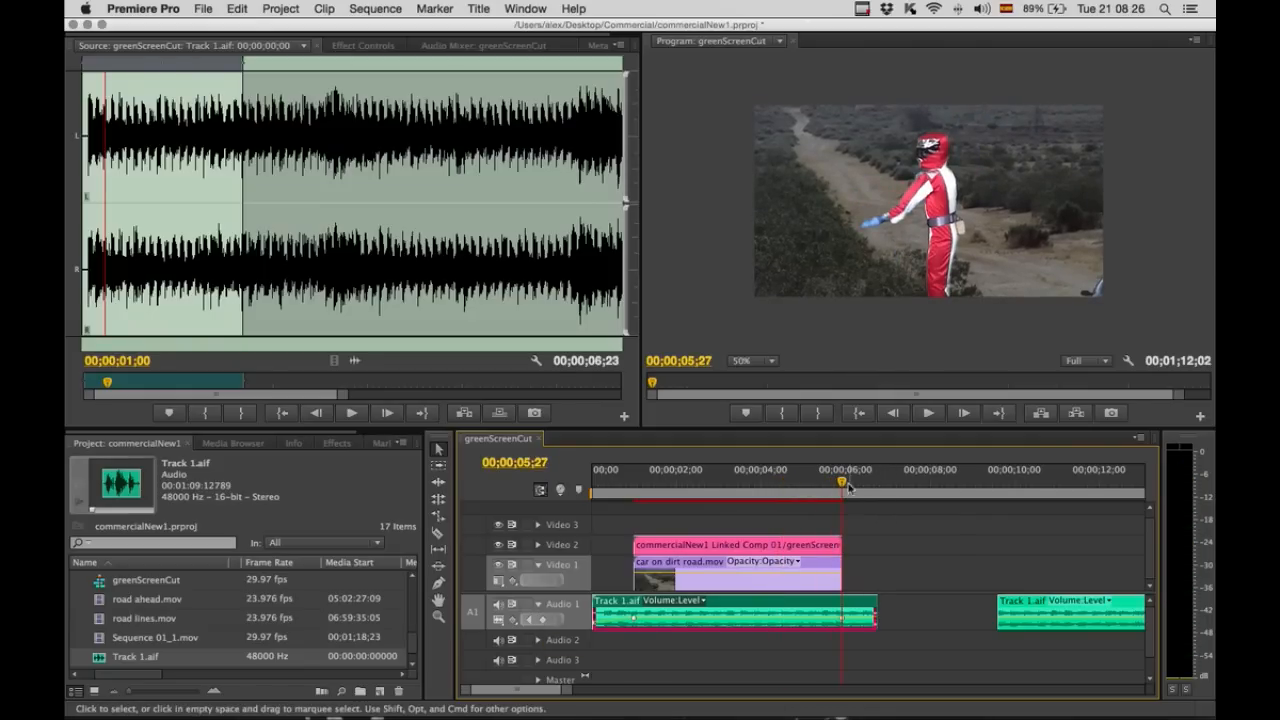
{"action": "left_click_drag", "start_coordinate": [855, 487], "coordinate": [878, 487]}
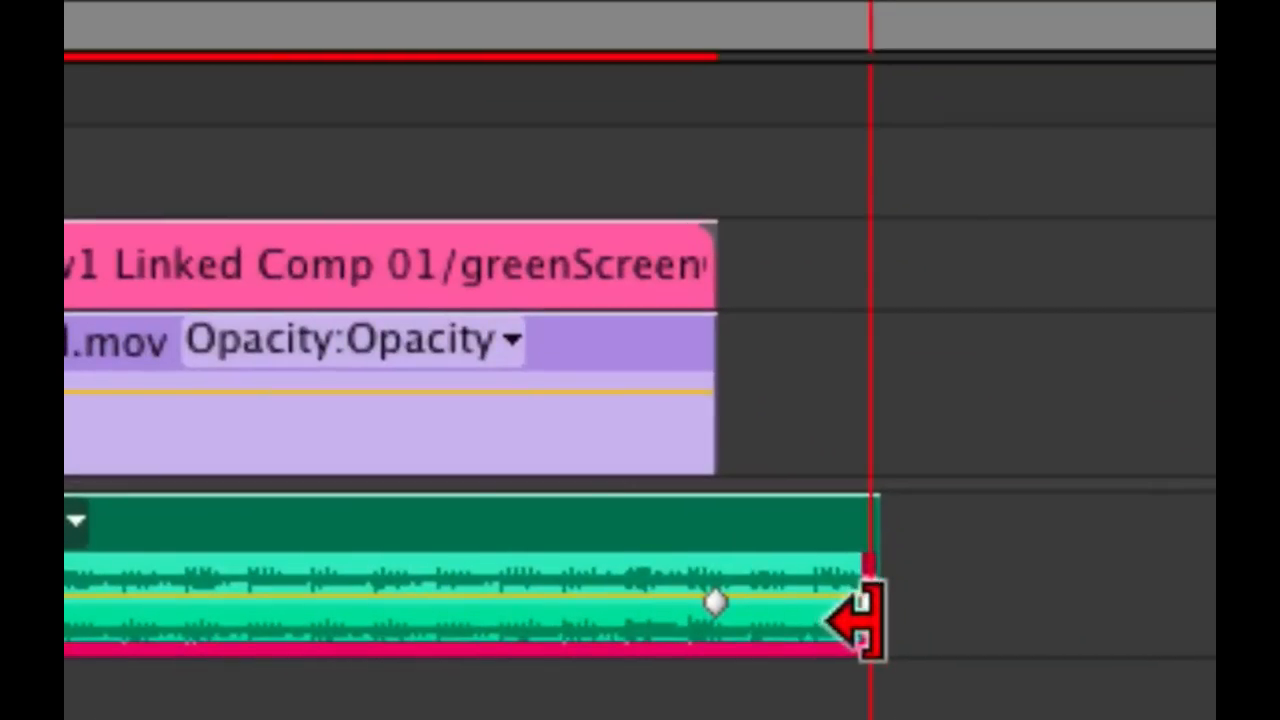
{"action": "left_click_drag", "start_coordinate": [868, 603], "coordinate": [874, 633]}
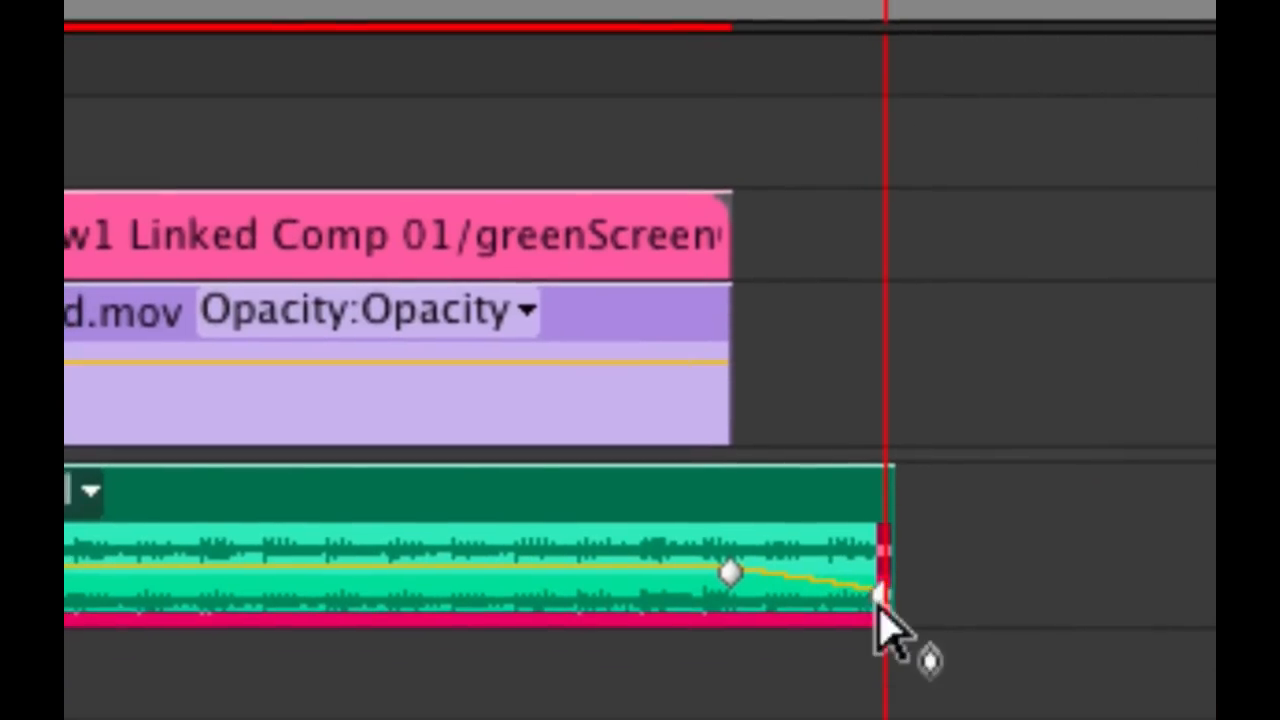
Step: Play the end of the sequence from 00;00;04;19 to check the music fade-out
{"action": "left_click", "coordinate": [788, 490]}
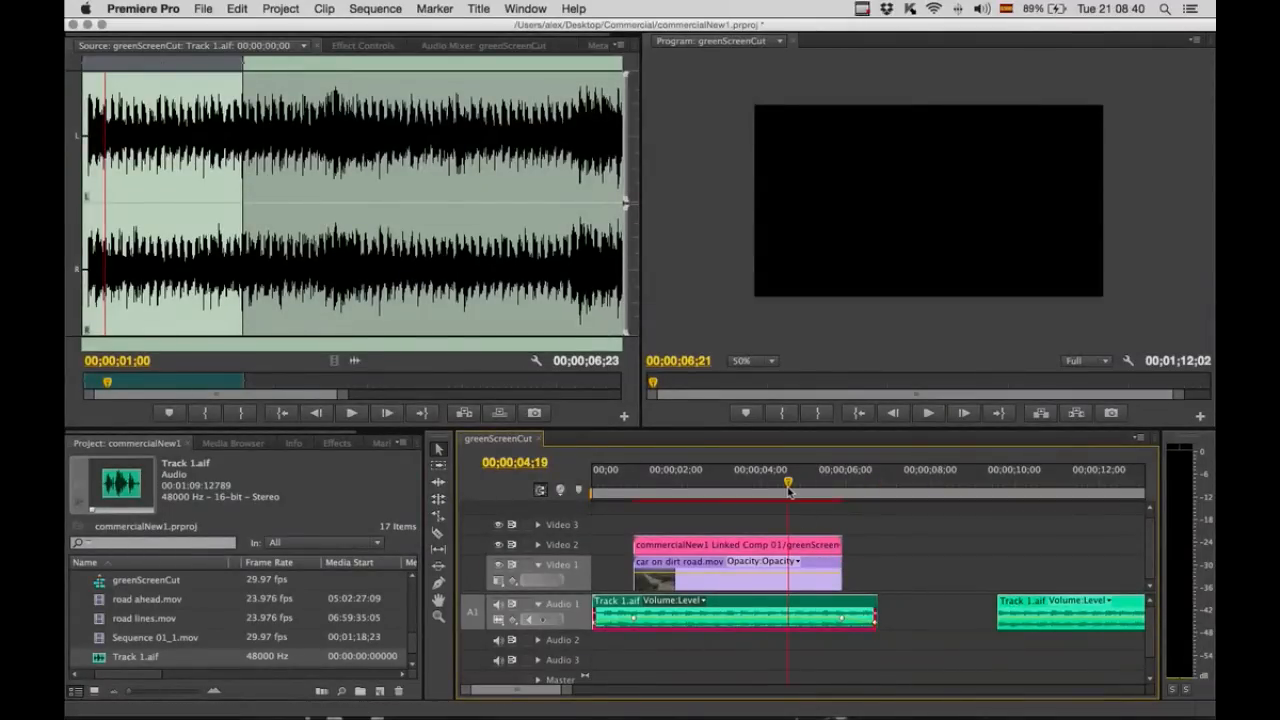
{"action": "left_click_drag", "start_coordinate": [788, 490], "coordinate": [786, 486]}
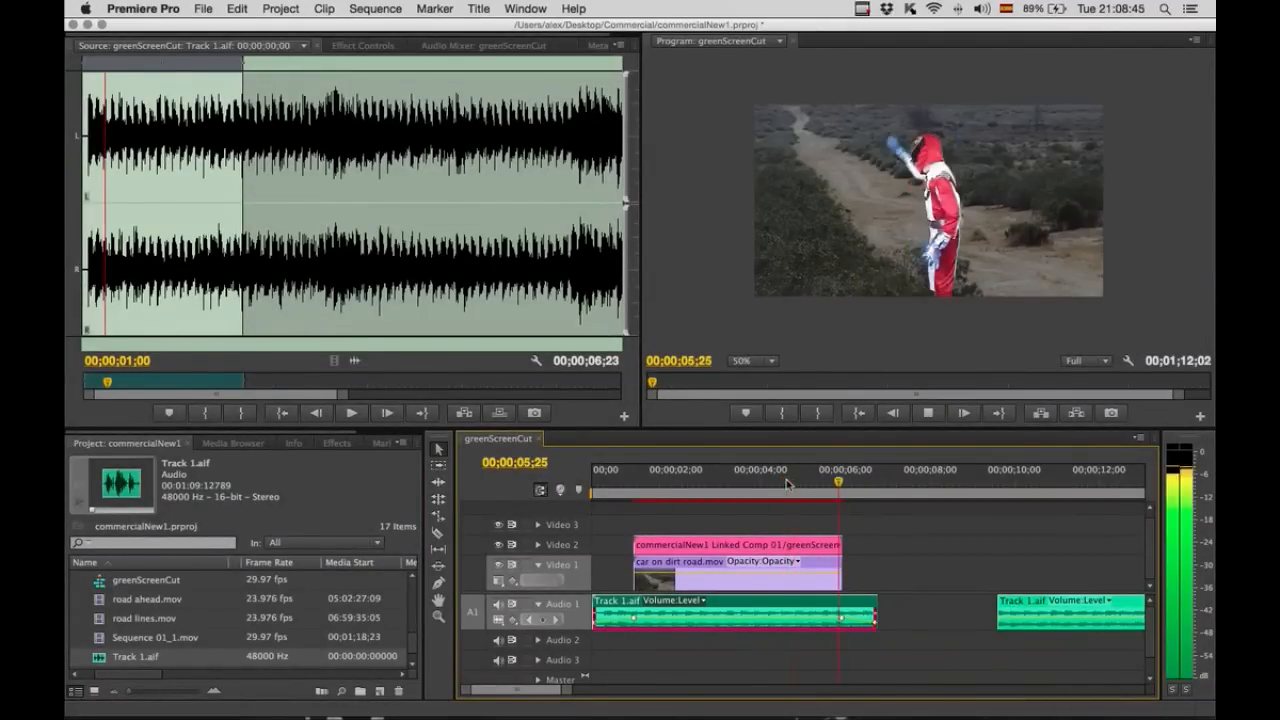
{"action": "key", "text": "space"}
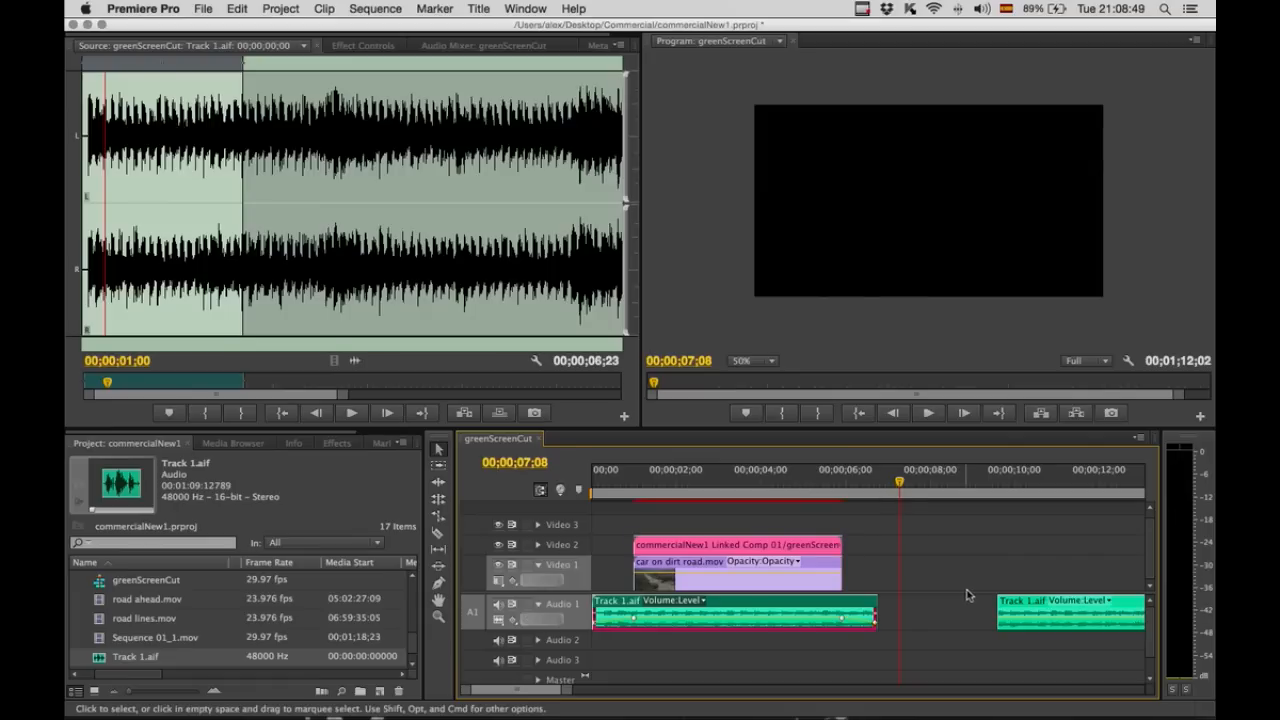
Step: Move the leftover Track 1.aif segment to Audio 2 so it overlaps the end of the first segment
{"action": "left_click", "coordinate": [1036, 610]}
{"action": "left_click_drag", "start_coordinate": [1040, 602], "coordinate": [922, 648]}
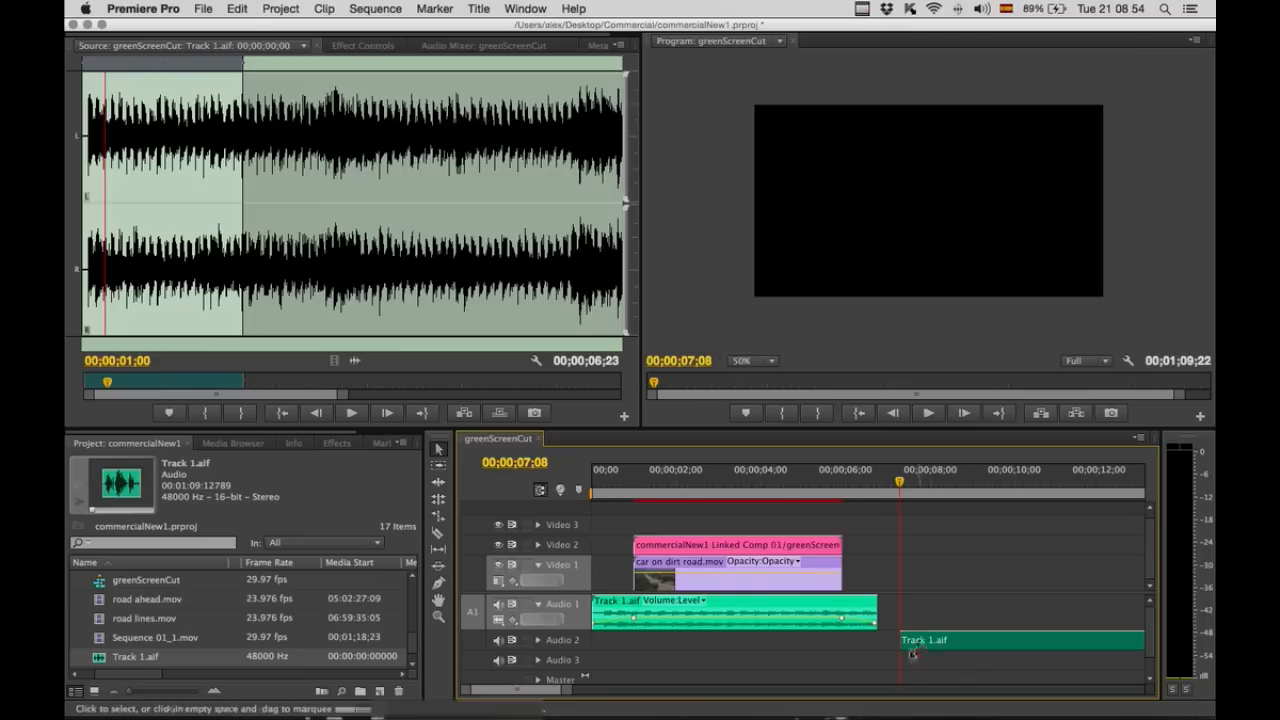
{"action": "left_click_drag", "start_coordinate": [963, 642], "coordinate": [874, 648]}
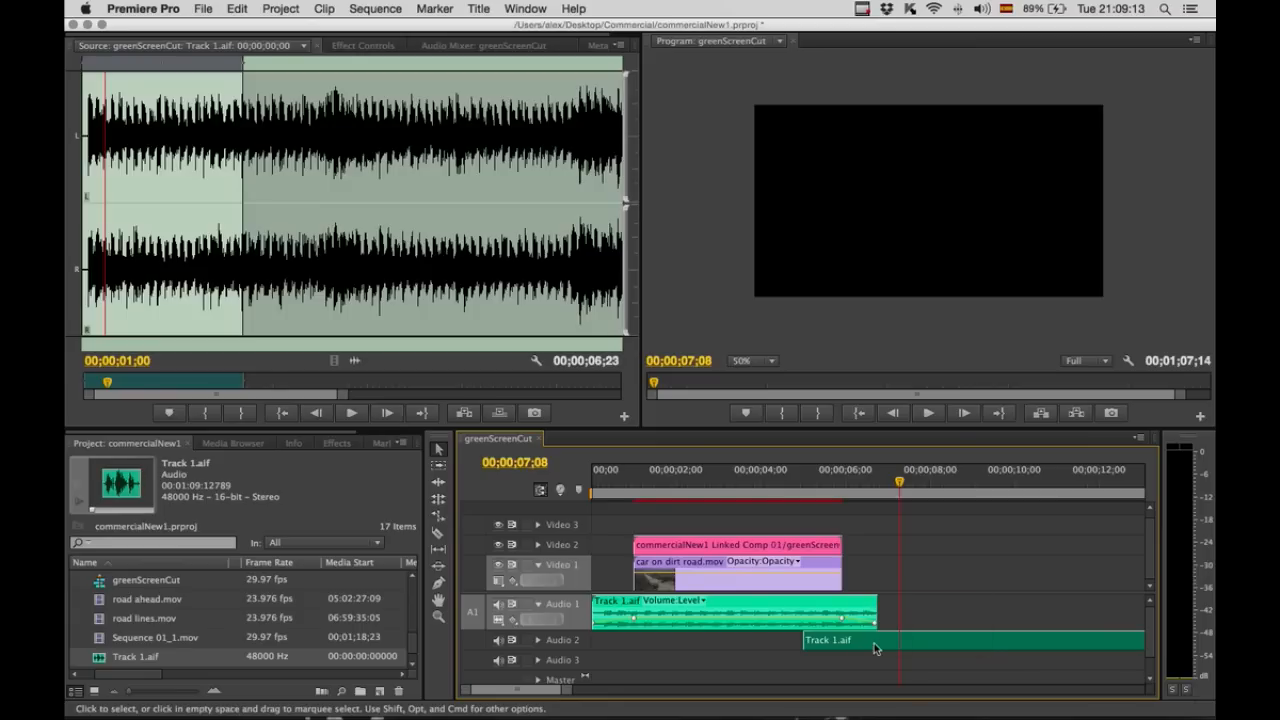
{"action": "right_click", "coordinate": [479, 648]}
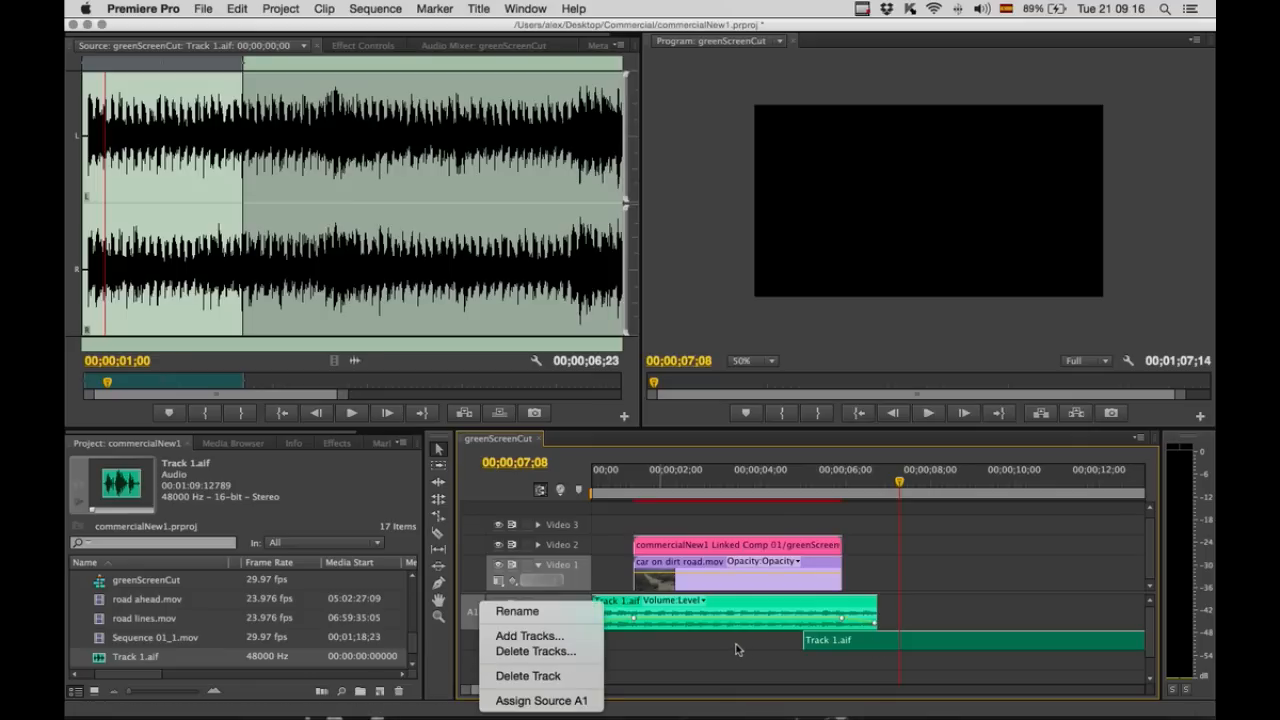
{"action": "left_click", "coordinate": [661, 646]}
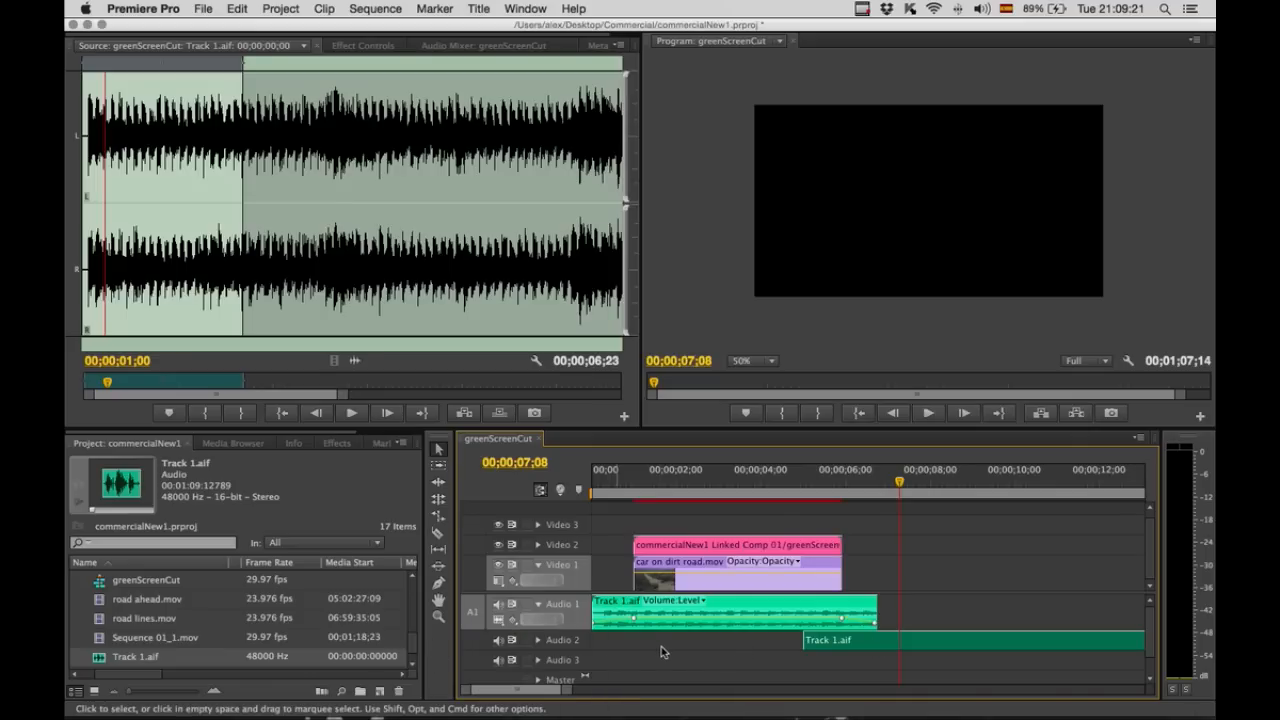
{"action": "right_click", "coordinate": [475, 566]}
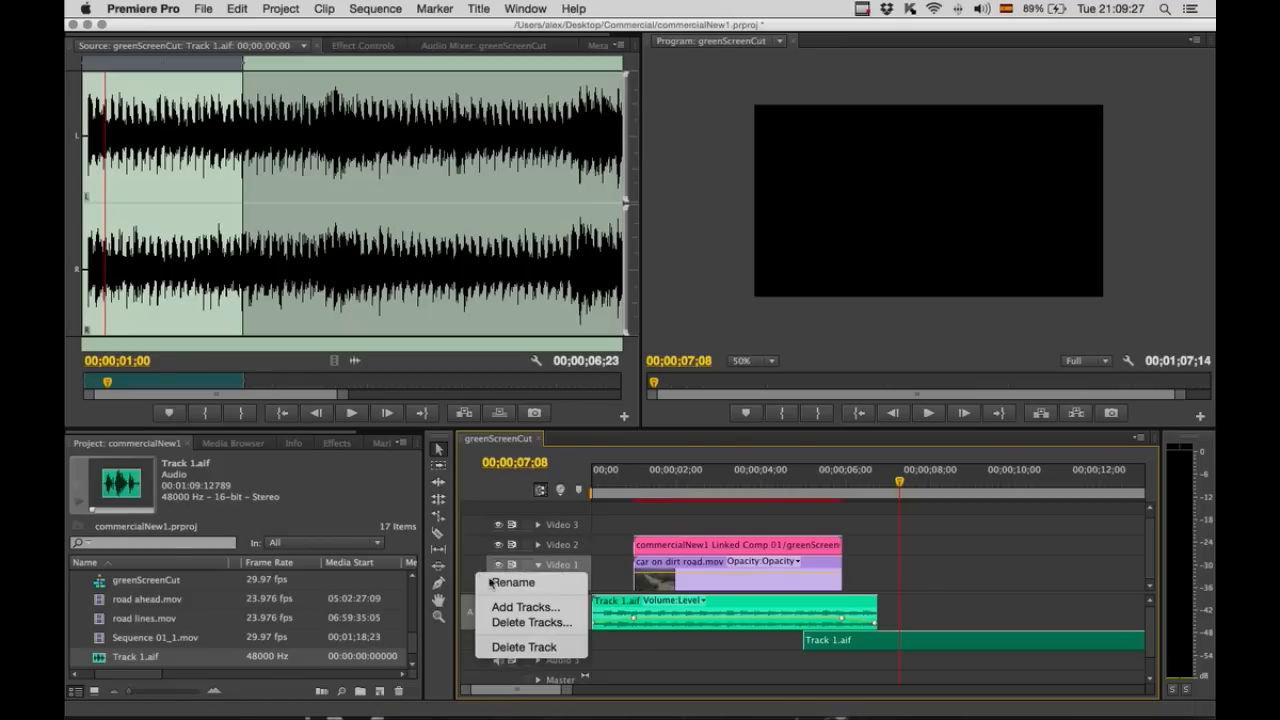
{"action": "left_click", "coordinate": [548, 609]}
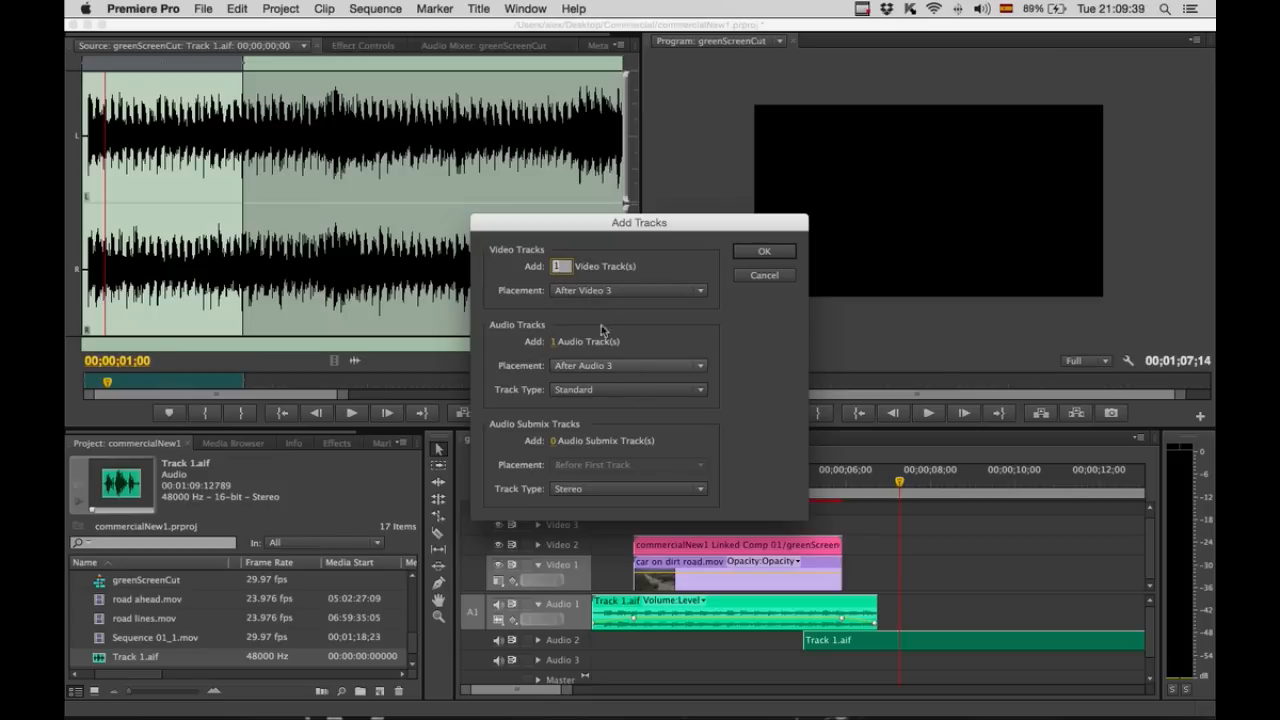
{"action": "left_click", "coordinate": [760, 276]}
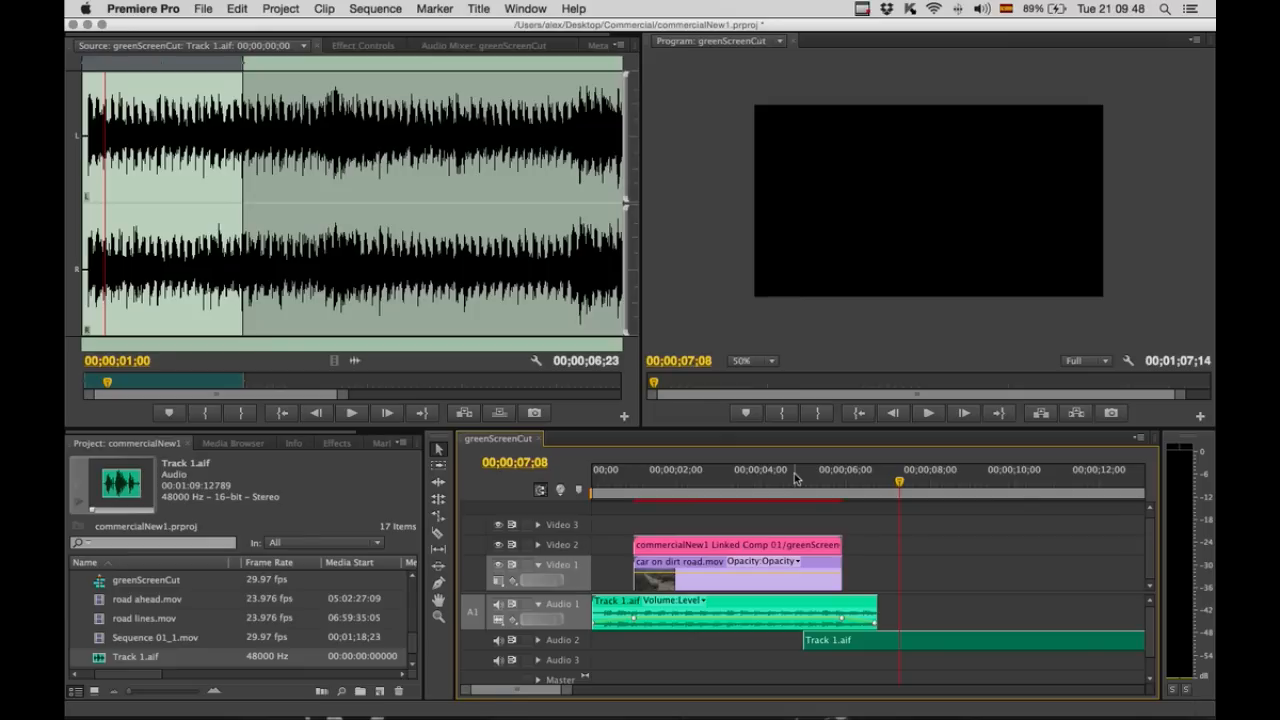
Step: Delete the leftover Track 1.aif segment from Audio 2, return to the sequence start and save the project
{"action": "left_click", "coordinate": [662, 482]}
{"action": "mouse_move", "coordinate": [652, 485]}
{"action": "left_mouse_down"}
{"action": "mouse_move", "coordinate": [594, 484]}
{"action": "mouse_move", "coordinate": [633, 484]}
{"action": "left_mouse_up"}
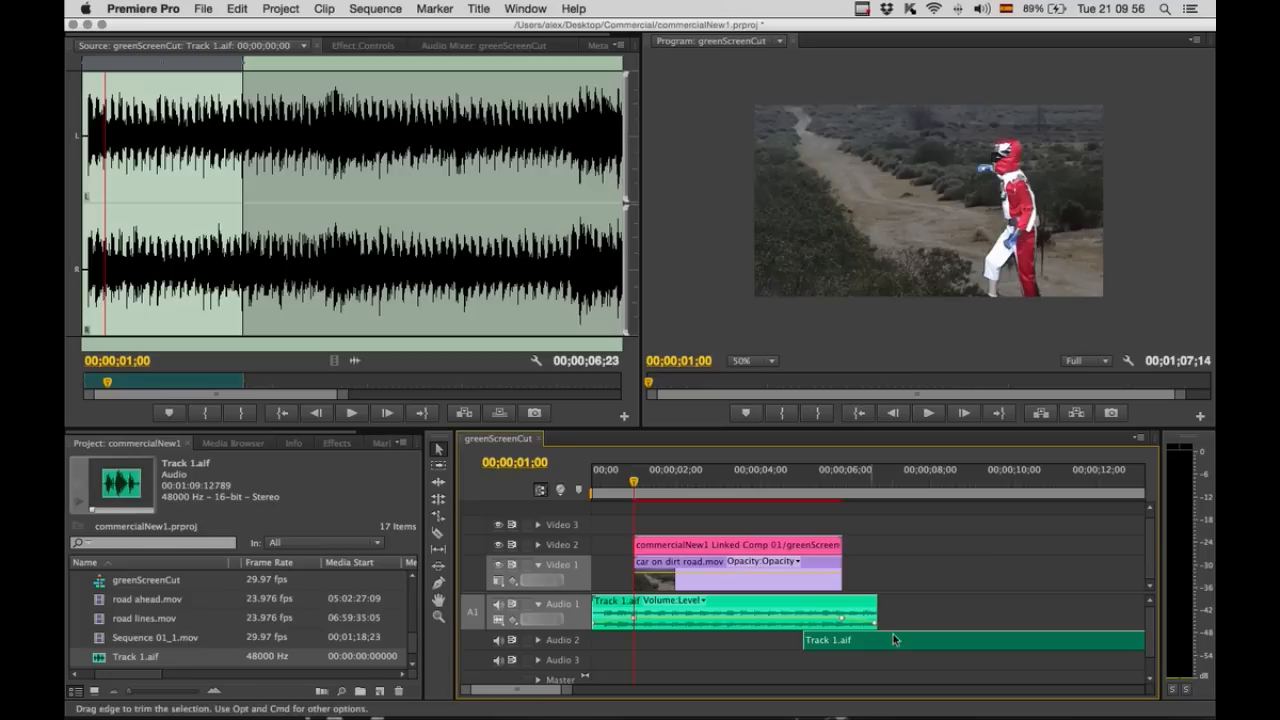
{"action": "key", "text": "Delete"}
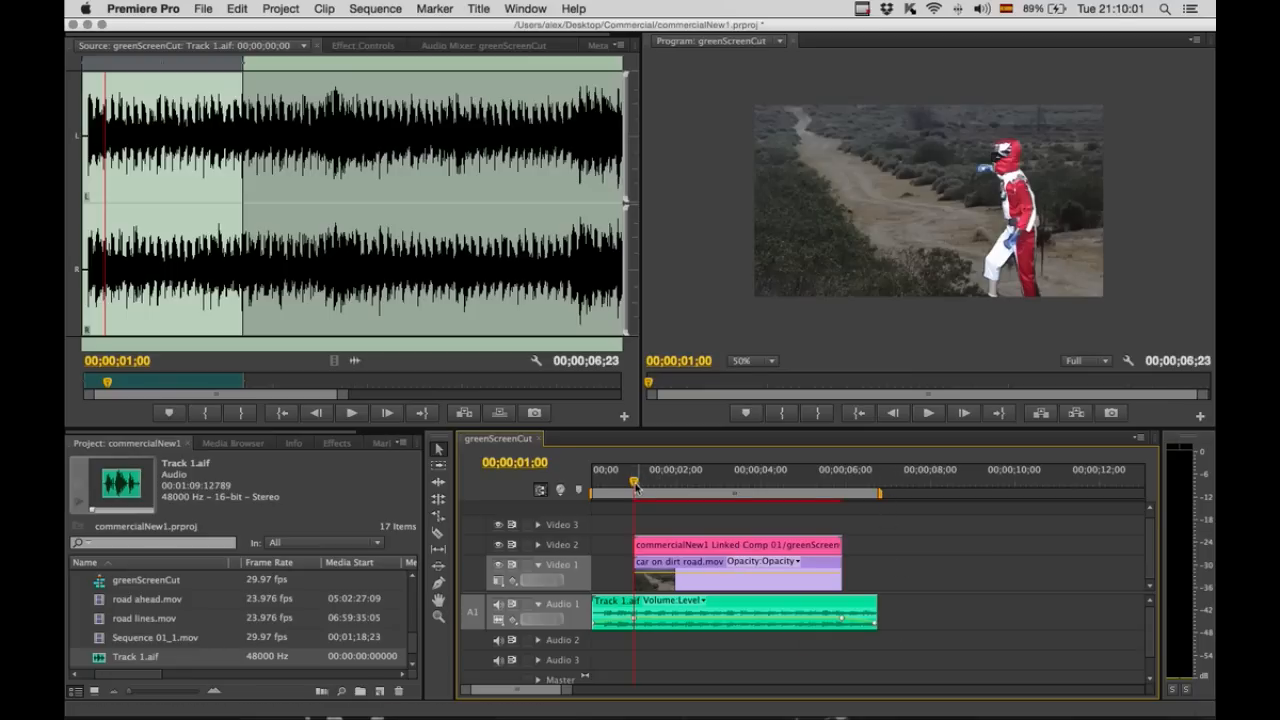
{"action": "key", "text": "Home"}
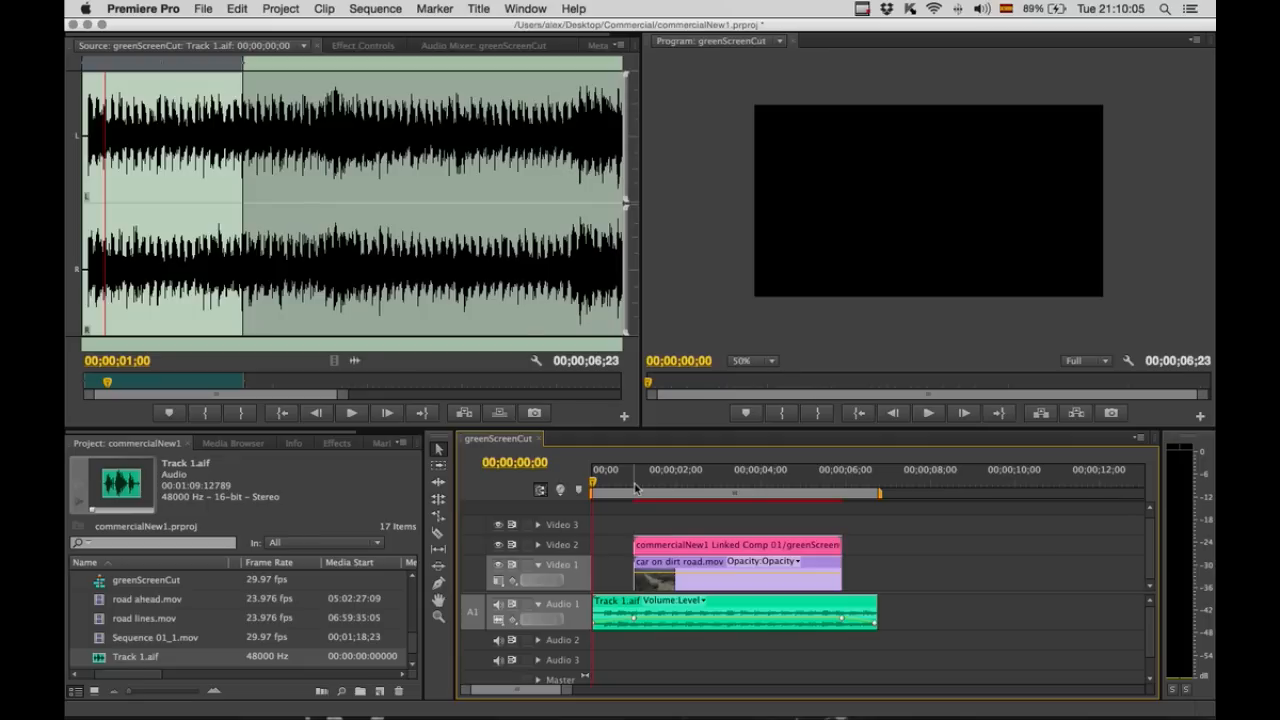
{"action": "key", "text": "super+s"}
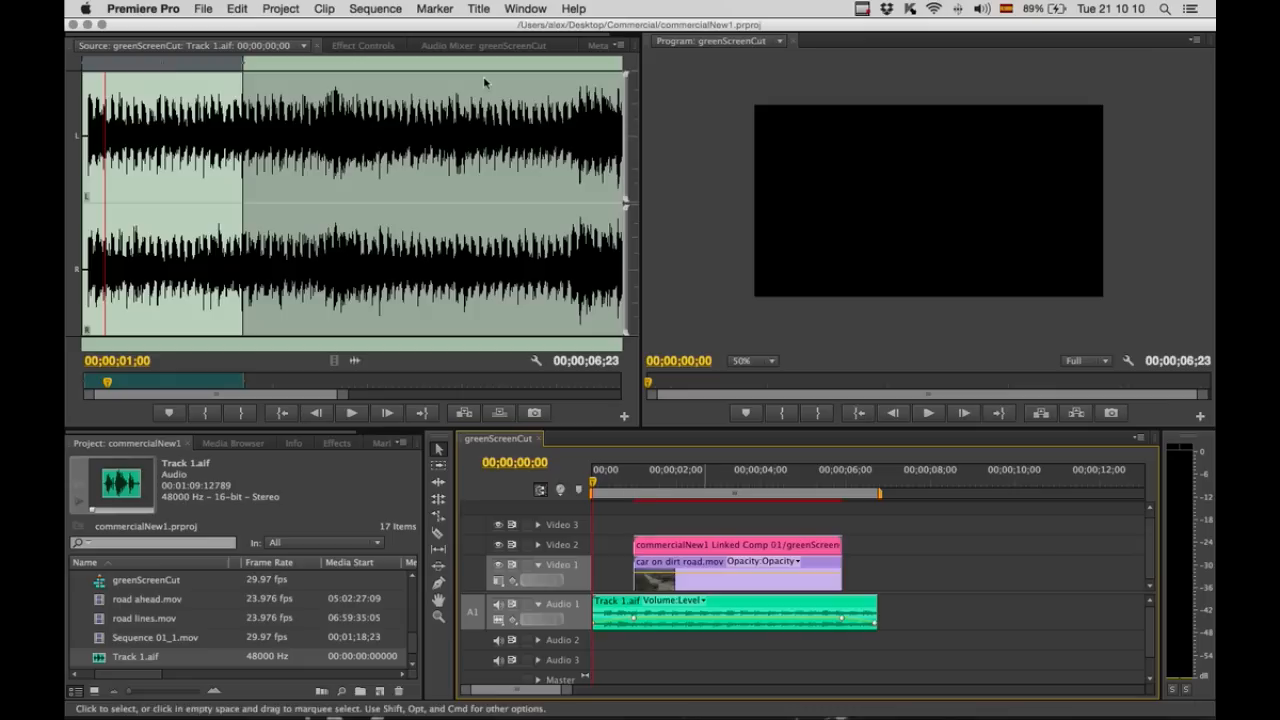
Step: Export the sequence's work area as the QuickTime movie greenScreenCut.mov with the MPEG-4 Video codec, and save the project
{"action": "left_click", "coordinate": [205, 9]}
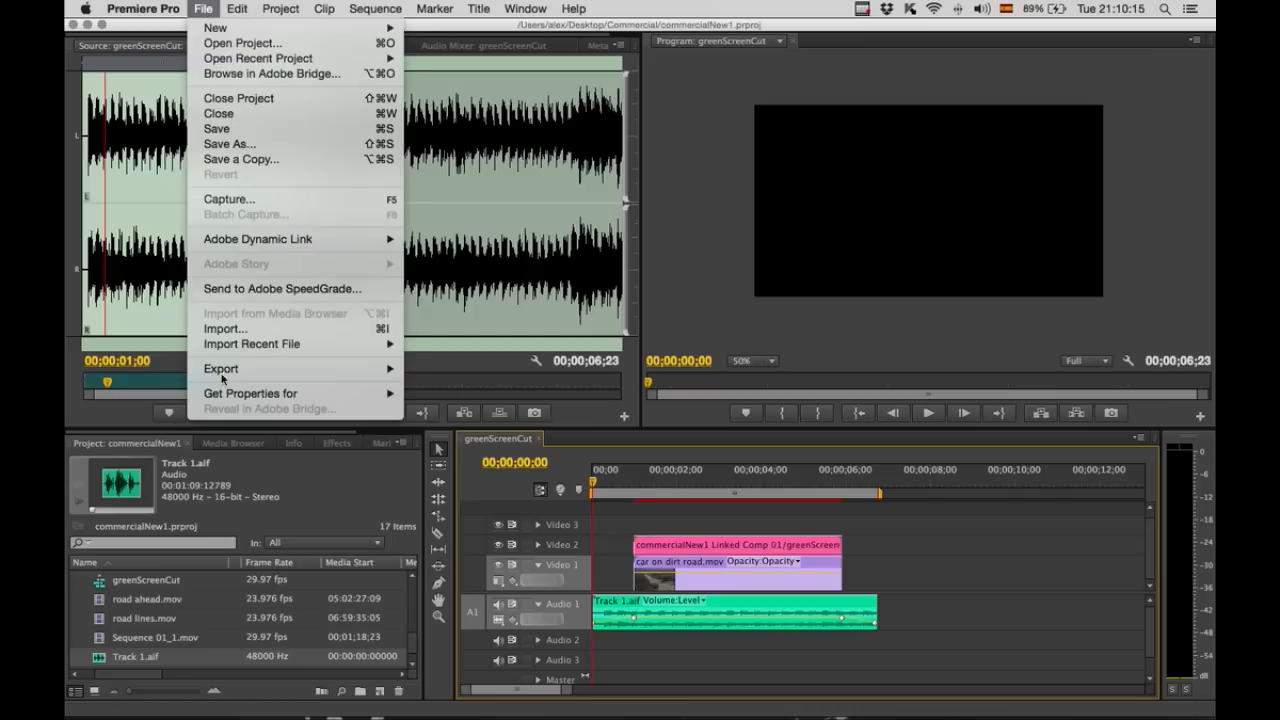
{"action": "mouse_move", "coordinate": [220, 372]}
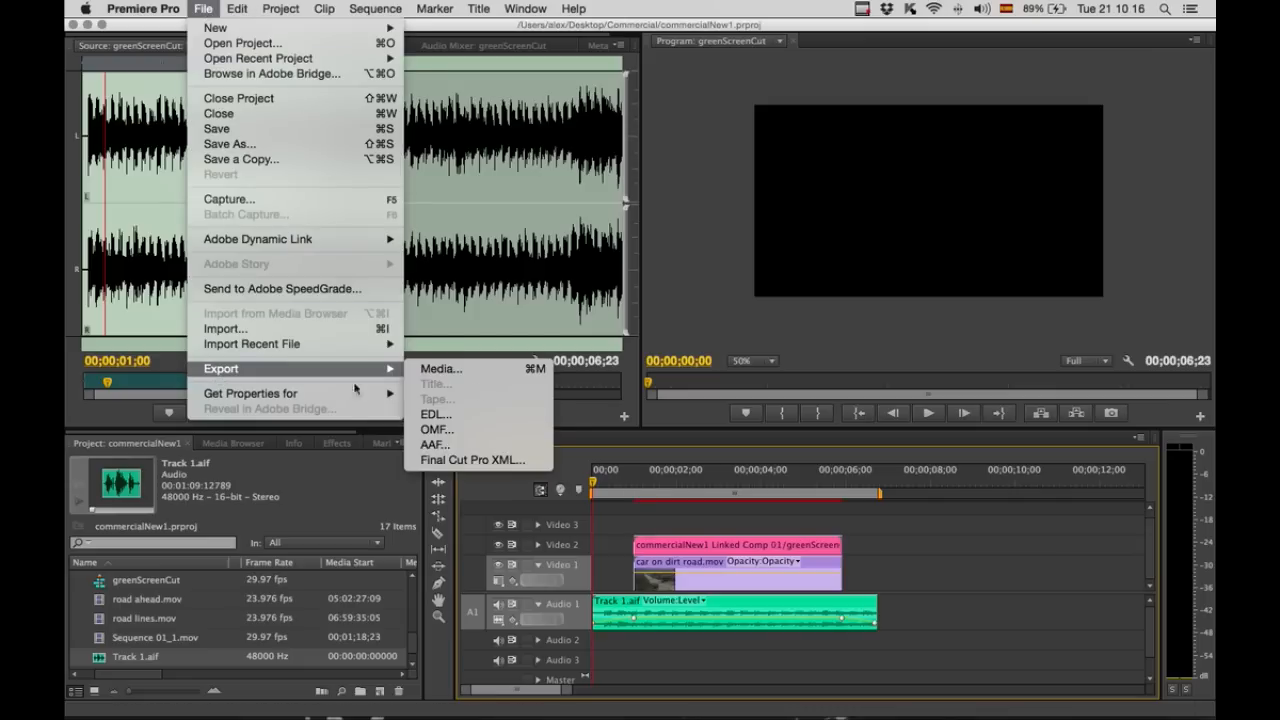
{"action": "left_click", "coordinate": [440, 368]}
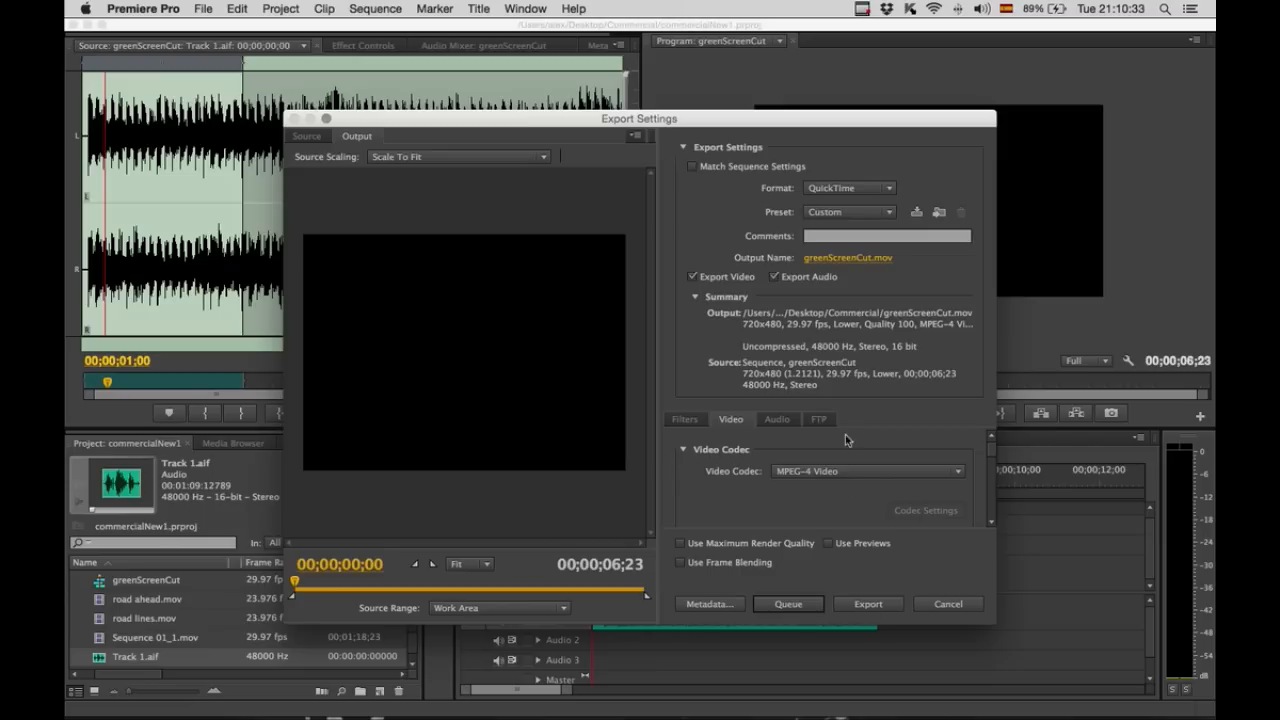
{"action": "left_click", "coordinate": [868, 605]}
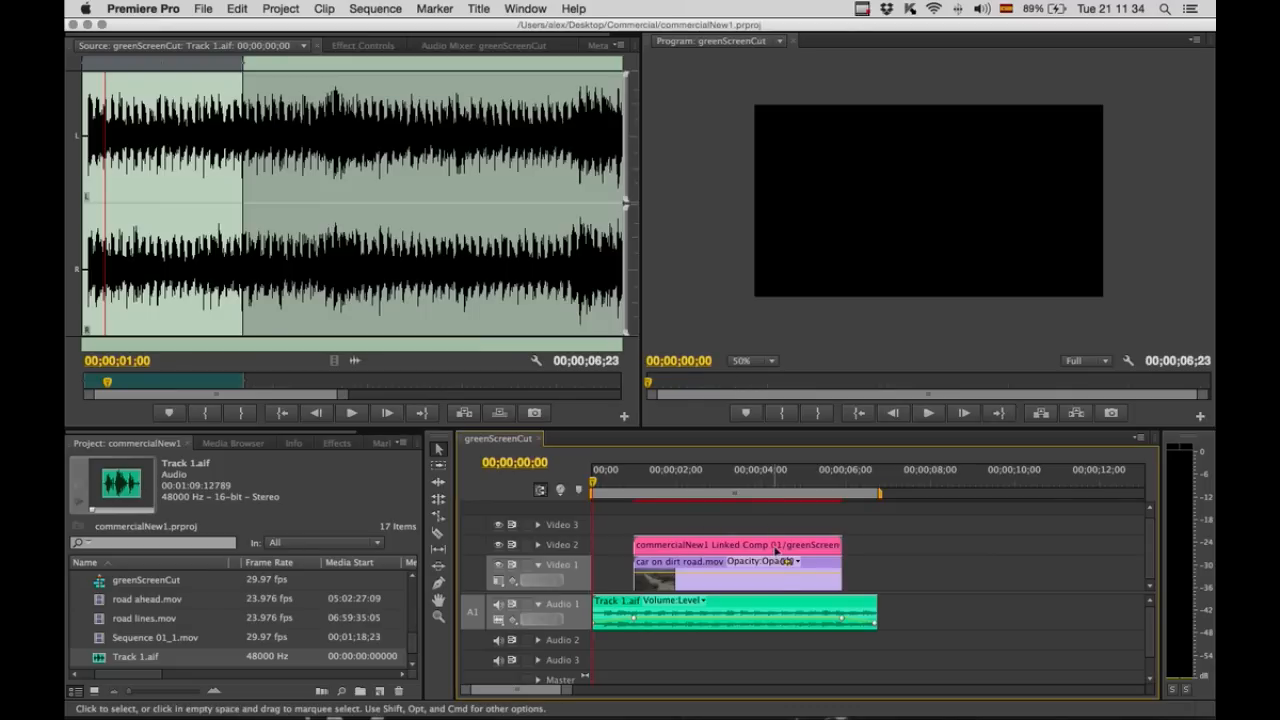
{"action": "key", "text": "super+s"}
Step: Switch to After Effects, hide it, and select the Commercial folder on the desktop
{"action": "double_click", "coordinate": [778, 549]}
{"action": "left_click", "coordinate": [909, 415]}
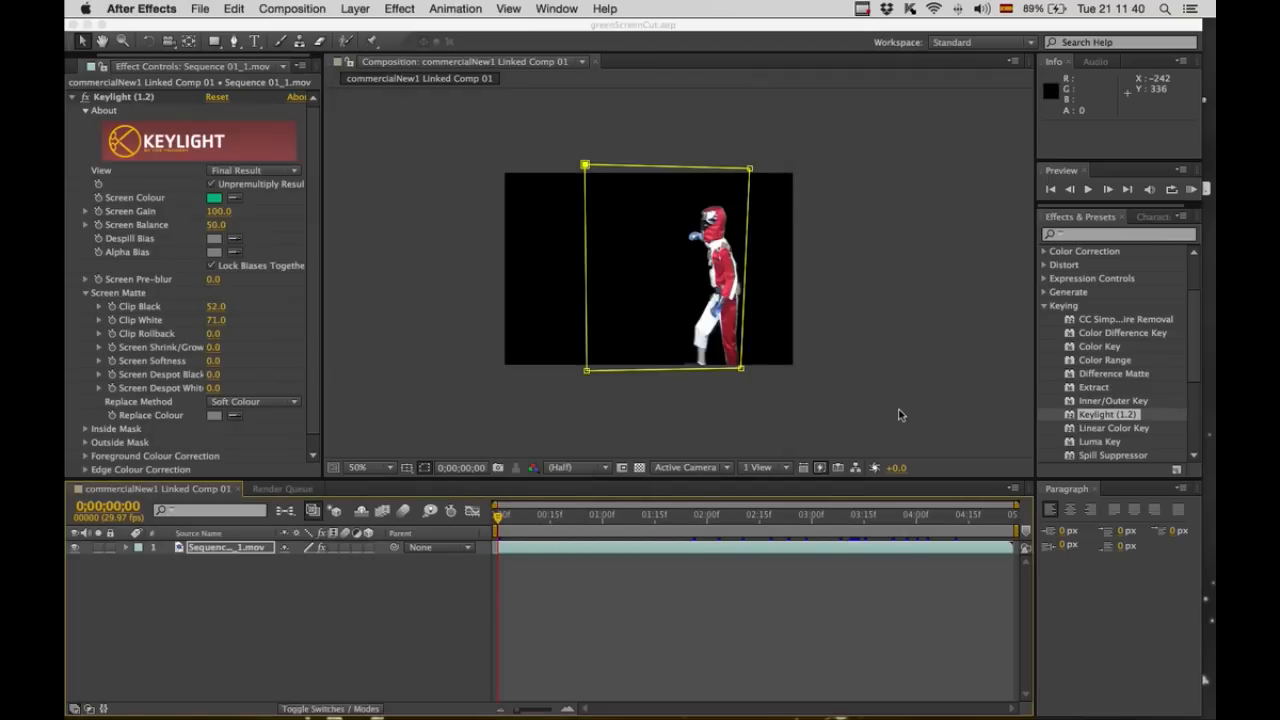
{"action": "key", "text": "super+h"}
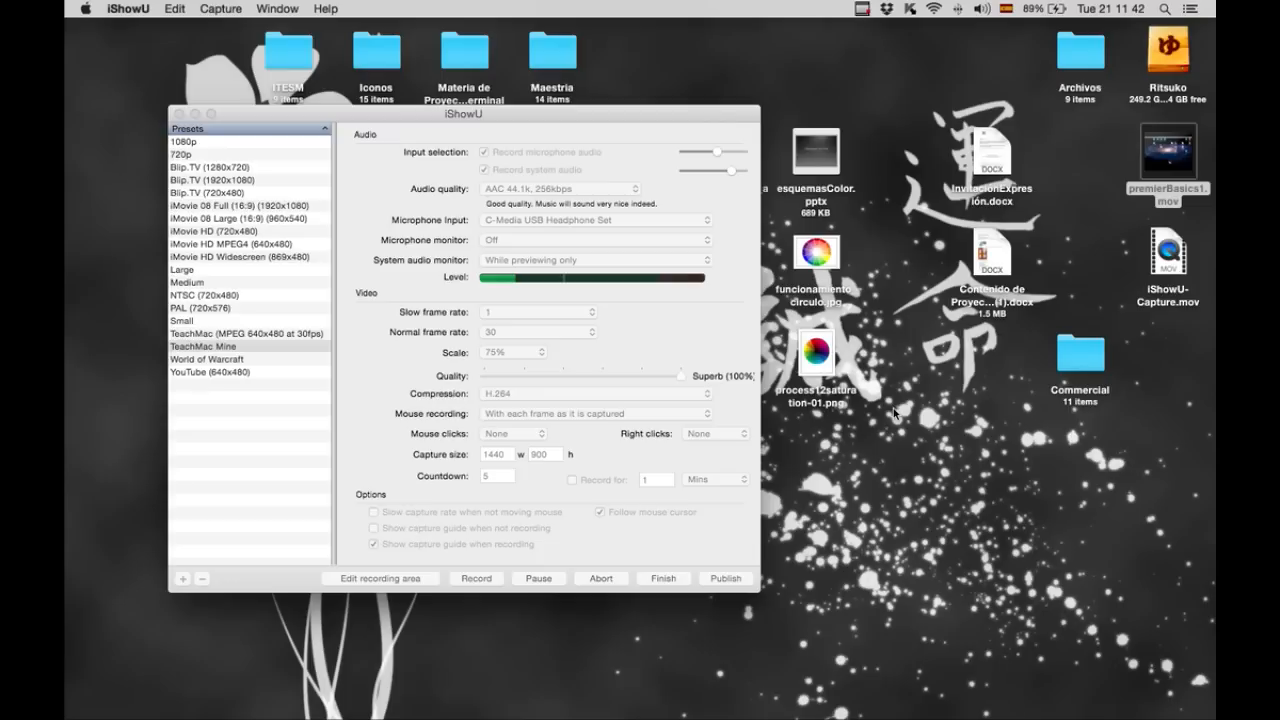
{"action": "left_click", "coordinate": [955, 463]}
{"action": "left_click", "coordinate": [1088, 364]}
{"action": "key", "text": "super+shift+2"}
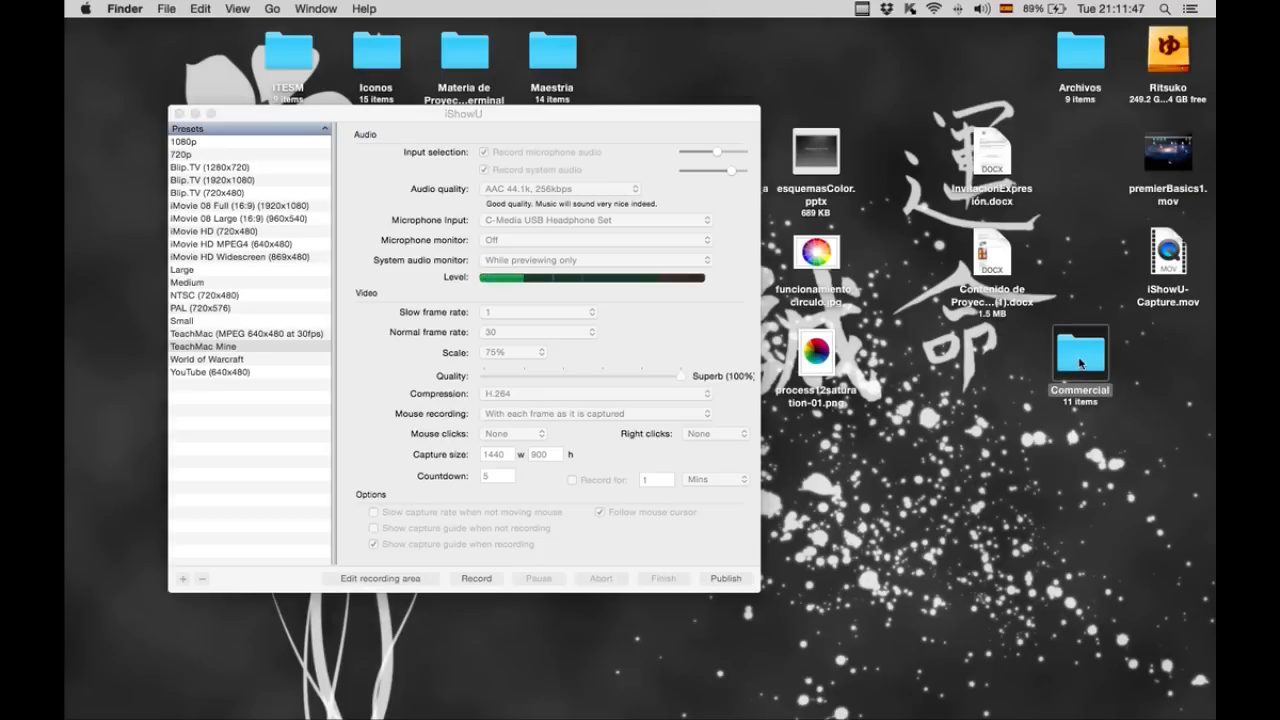
Step: Open the Commercial folder and preview the exported greenScreenCut.mov with Quick Look, closing the preview when done
{"action": "double_click", "coordinate": [1080, 352]}
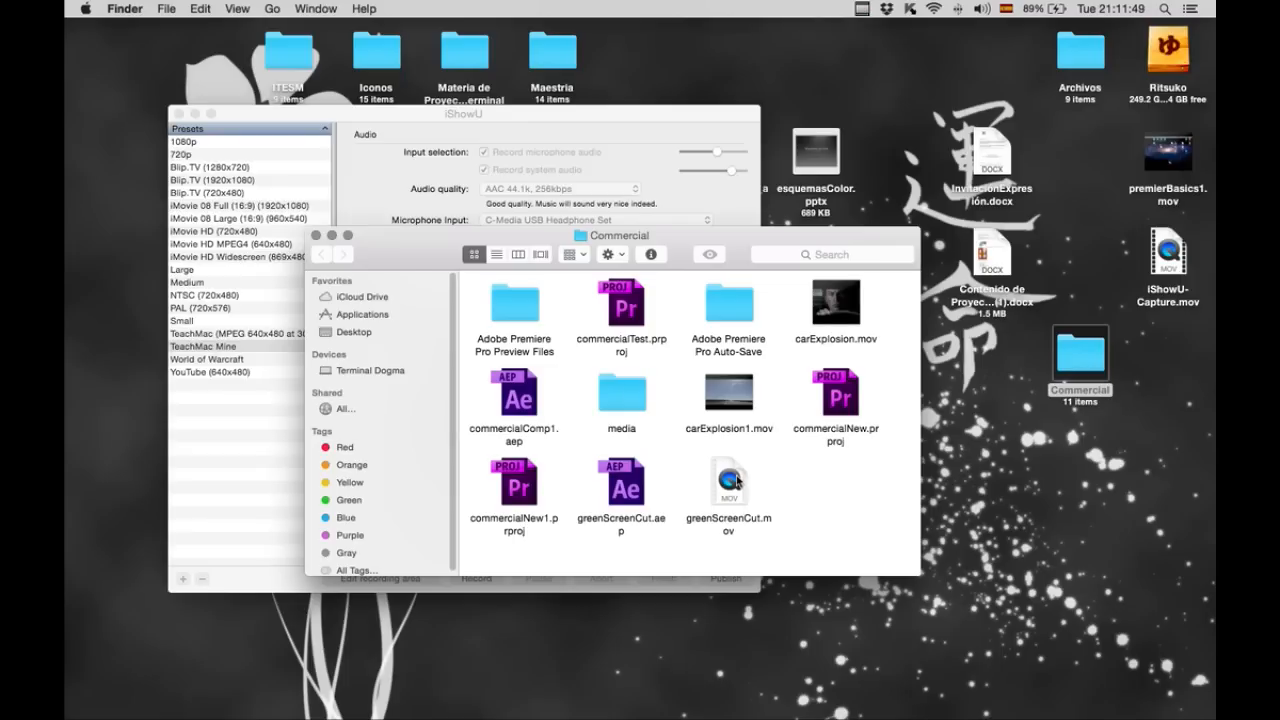
{"action": "left_click", "coordinate": [729, 483]}
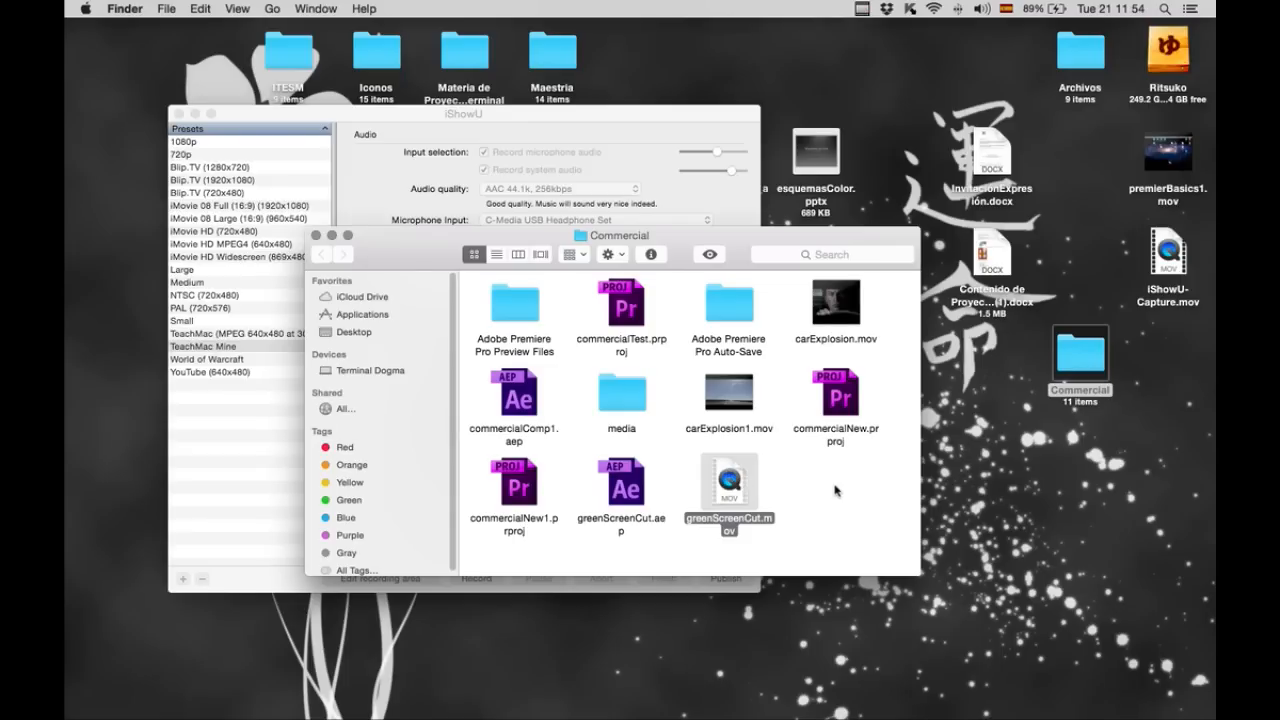
{"action": "key", "text": "space"}
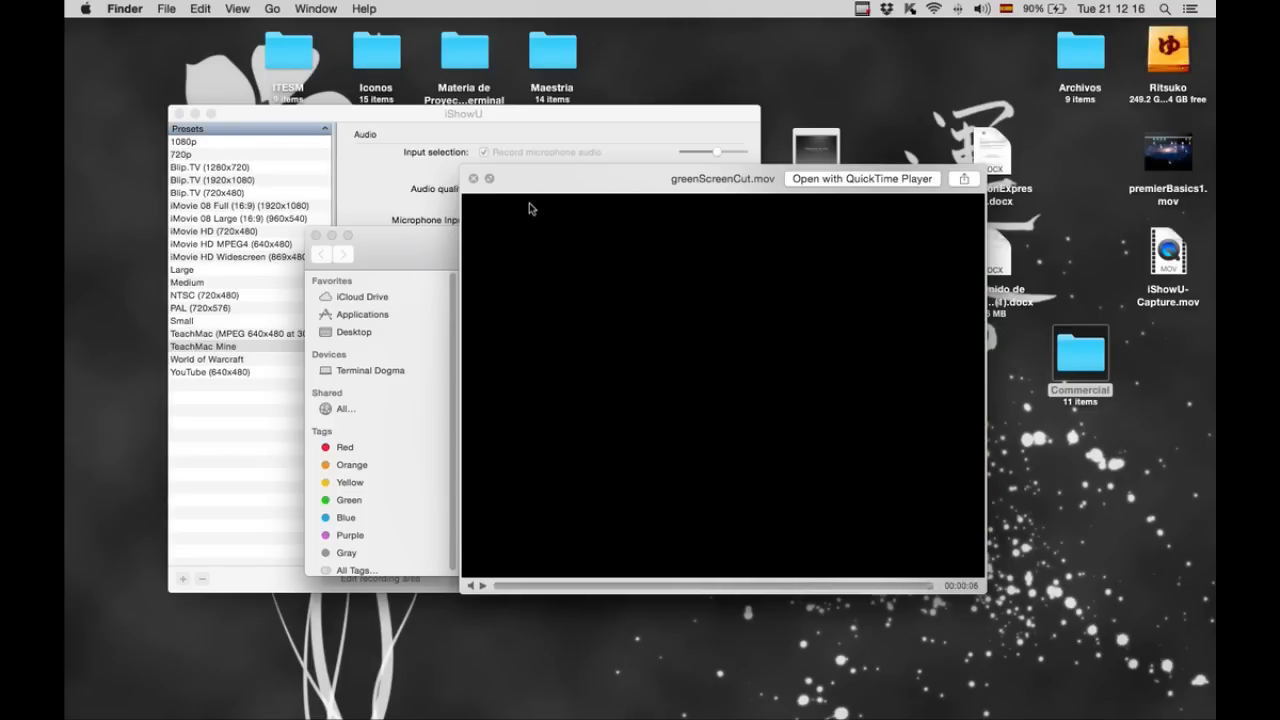
{"action": "key", "text": "space"}
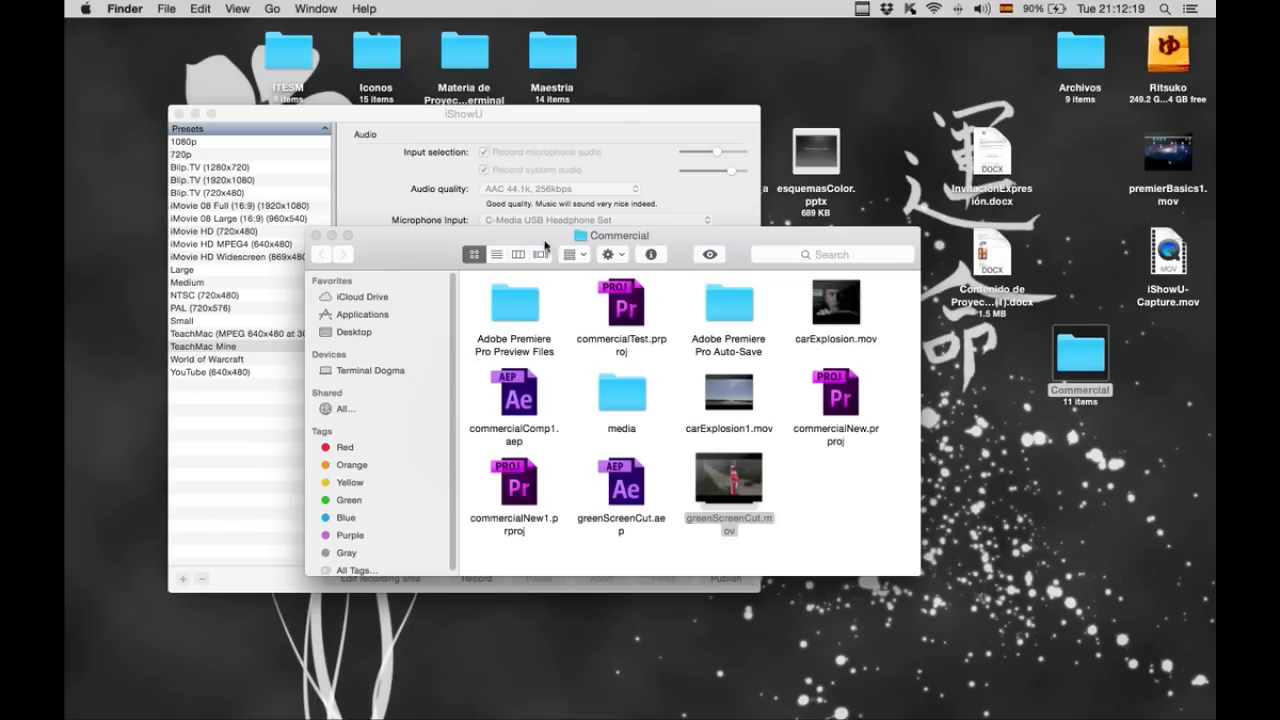
{"action": "left_click", "coordinate": [790, 502]}
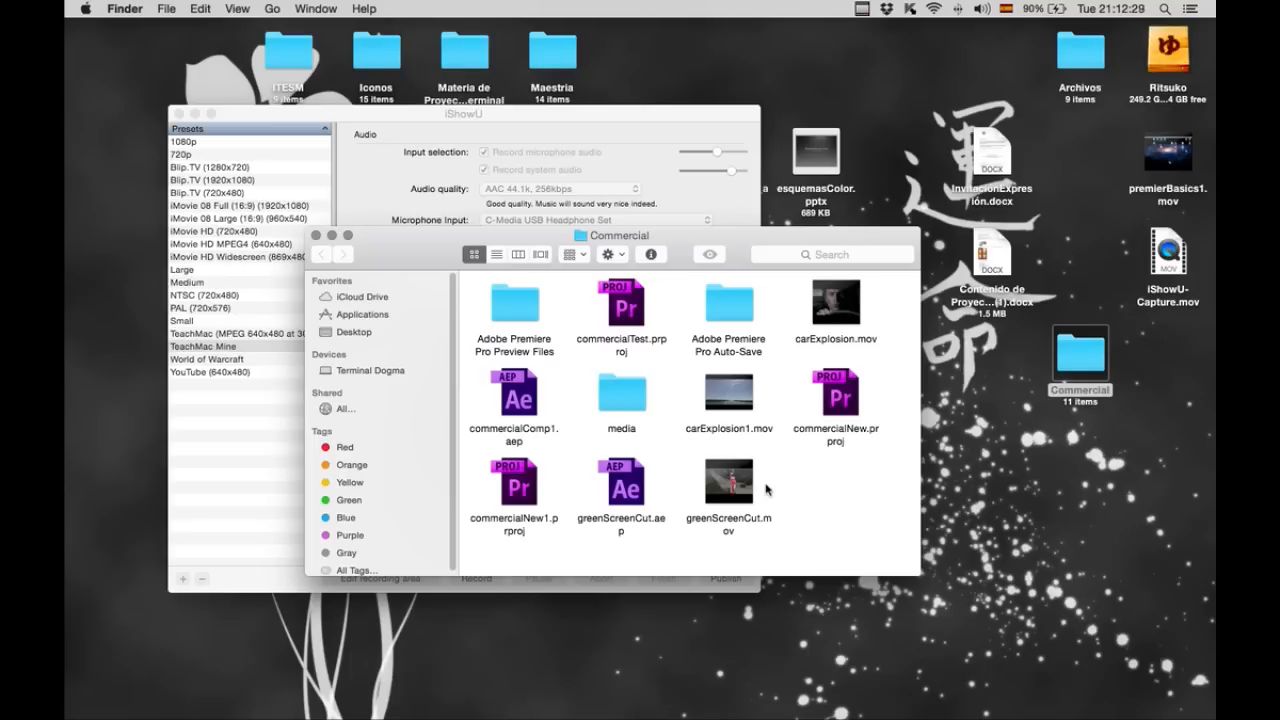
Step: Switch to After Effects and on to Premiere Pro, and view the composited shot at 00;00;02;08 in the greenScreenCut sequence
{"action": "mouse_move", "coordinate": [746, 476]}
{"action": "key", "text": "super+Tab"}
{"action": "key", "text": "super+Tab"}
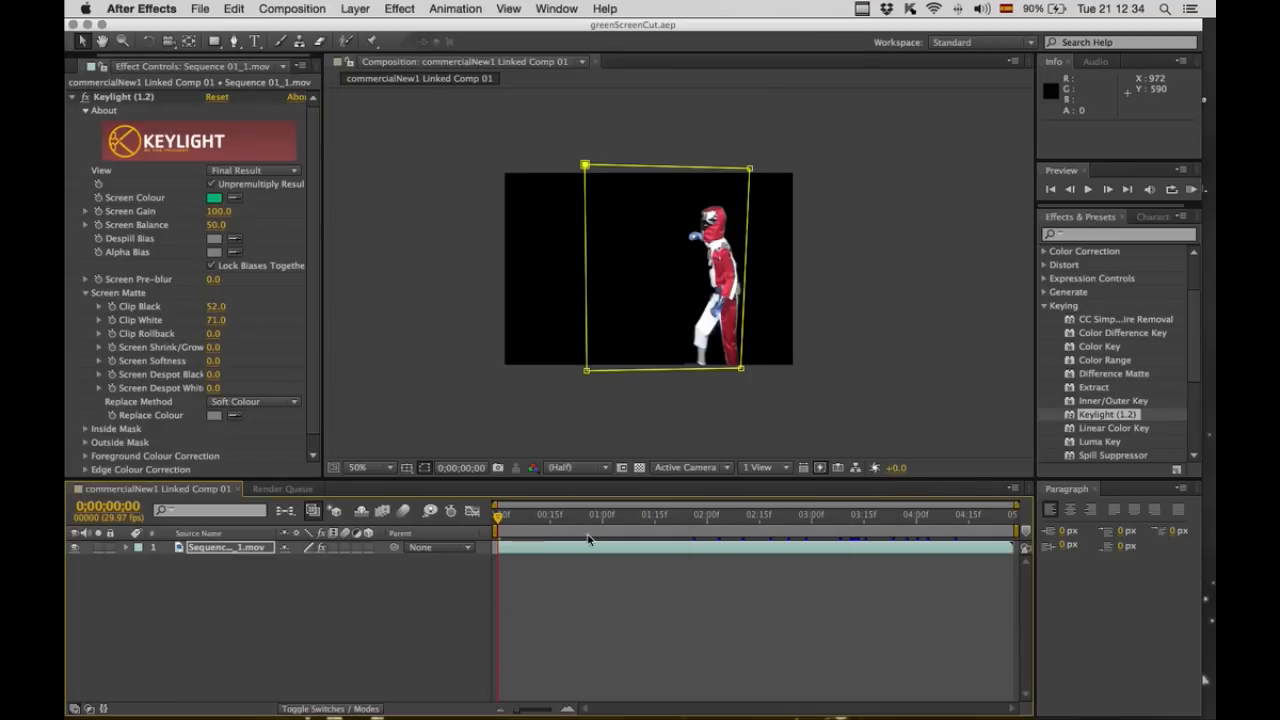
{"action": "key", "text": "super+Tab"}
{"action": "key", "text": "super+Tab"}
{"action": "key", "text": "super+Tab"}
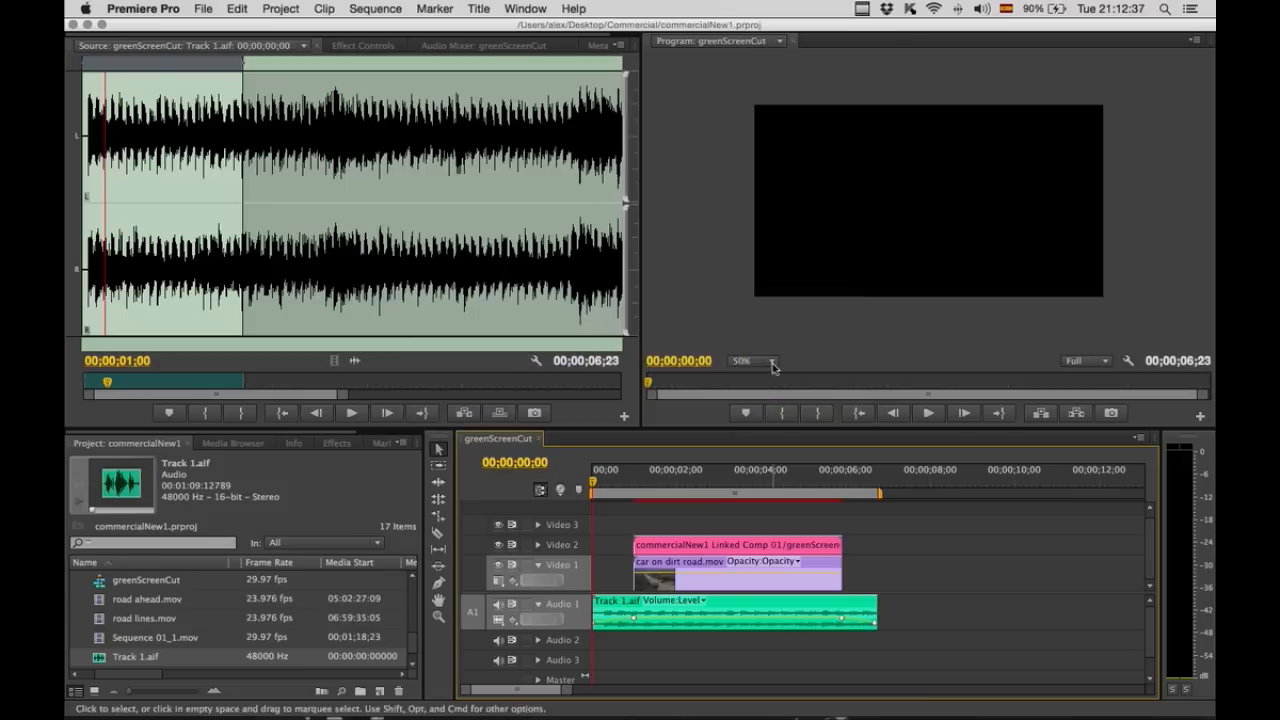
{"action": "left_click_drag", "start_coordinate": [600, 481], "coordinate": [688, 481]}
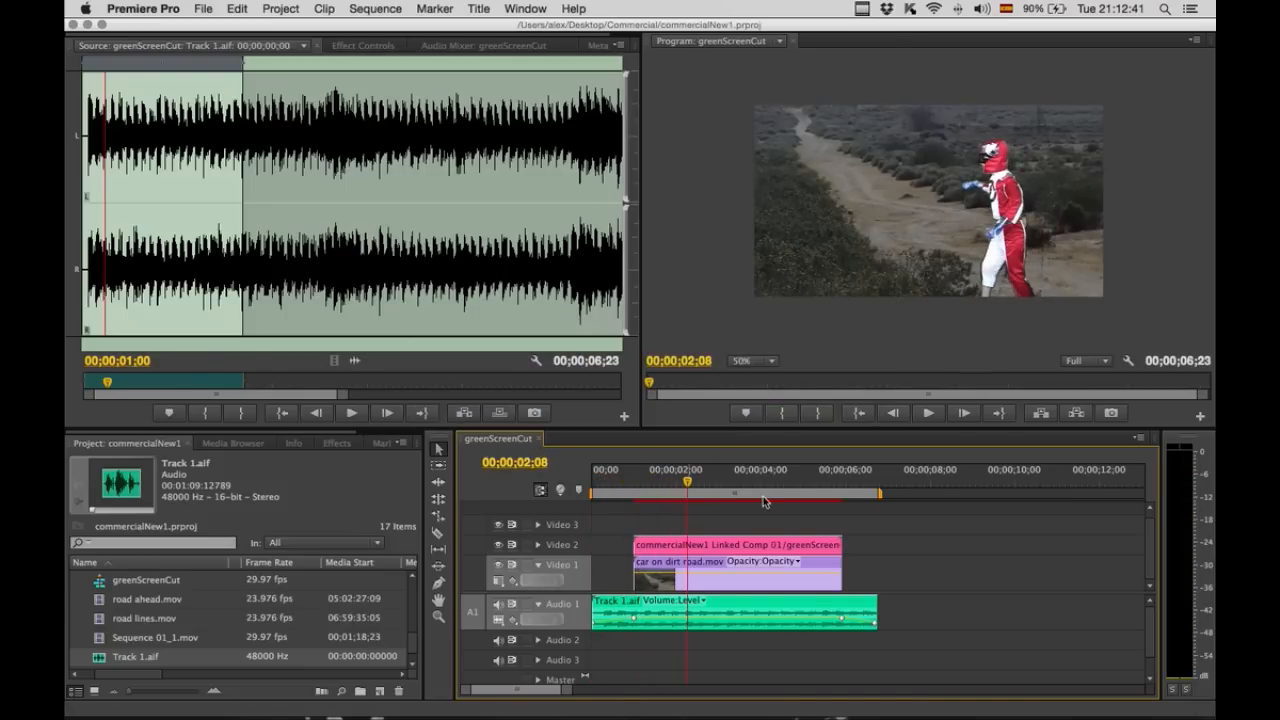
Step: Return to the Commercial folder in Finder, play greenScreenCut.mov in QuickTime Player, and close the movie
{"action": "key", "text": "super+Tab"}
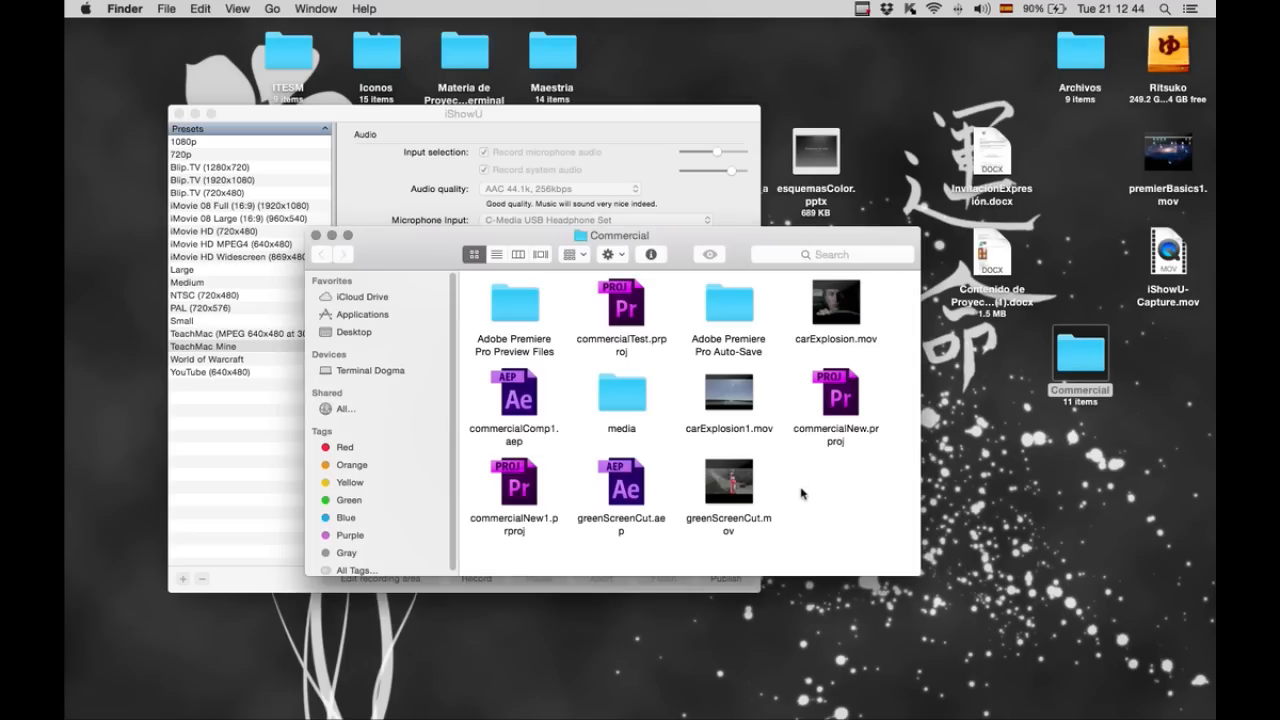
{"action": "double_click", "coordinate": [748, 472]}
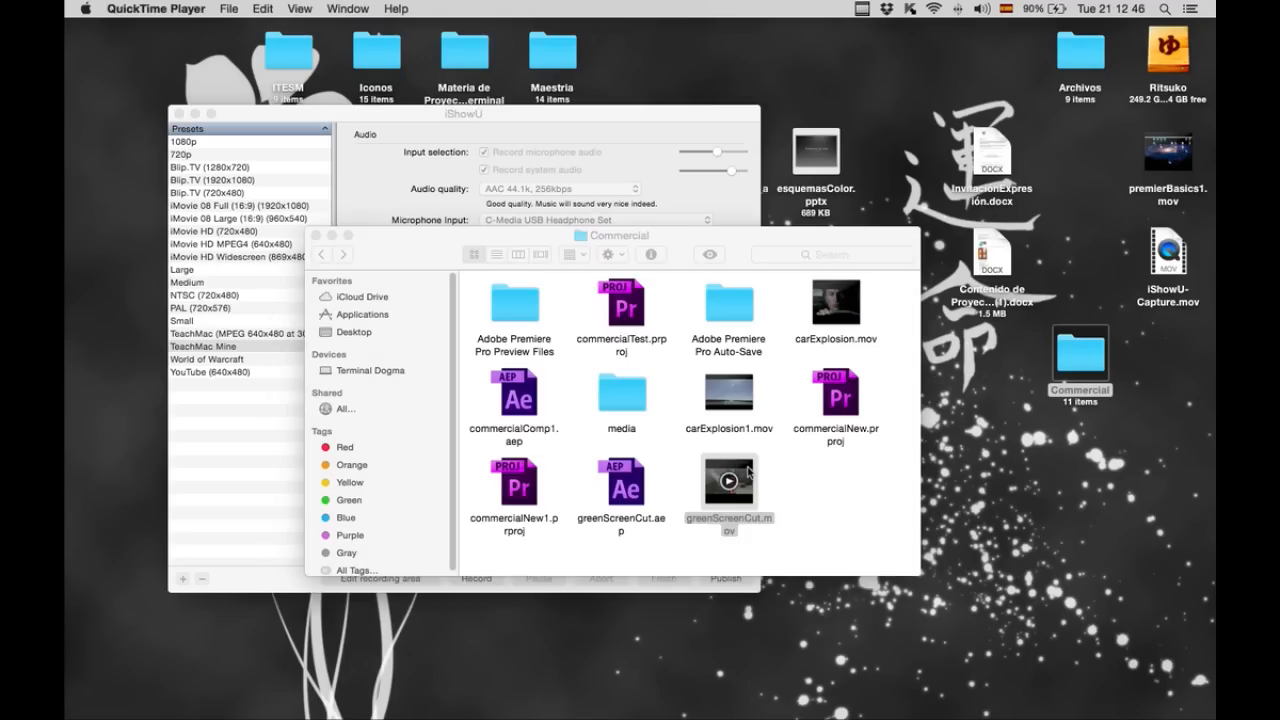
{"action": "key", "text": "space"}
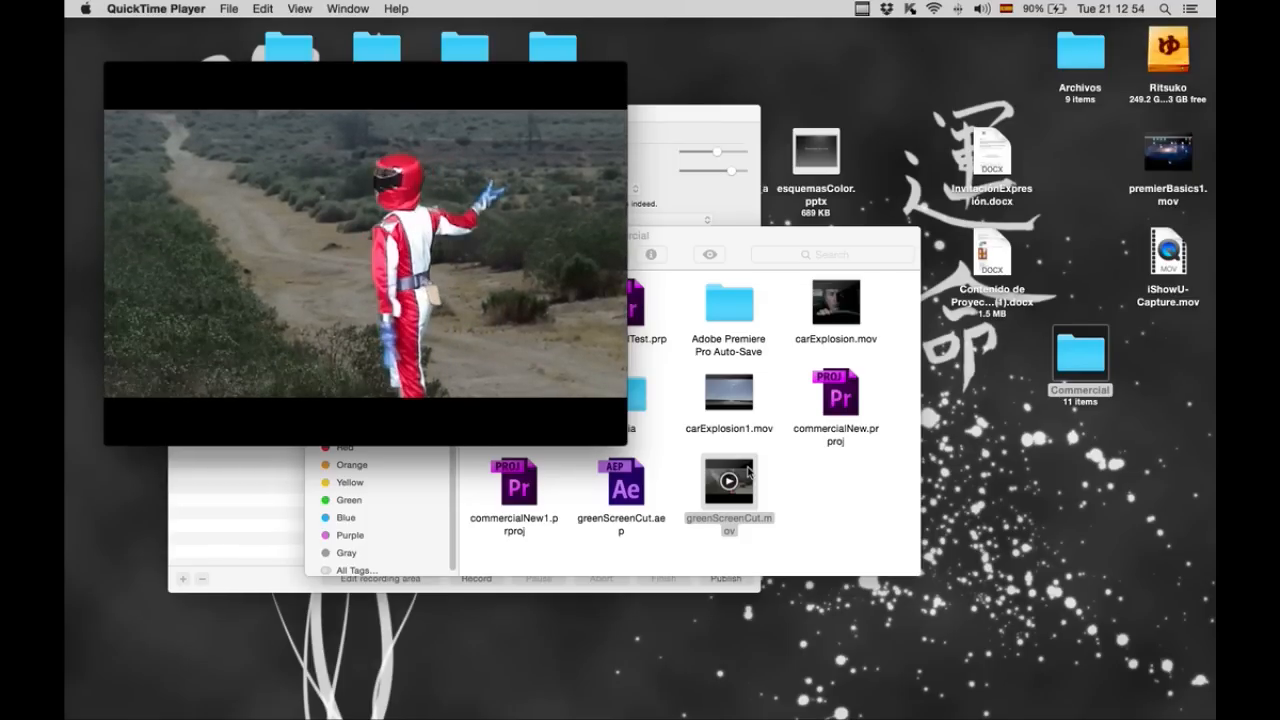
{"action": "key", "text": "space"}
{"action": "key", "text": "space"}
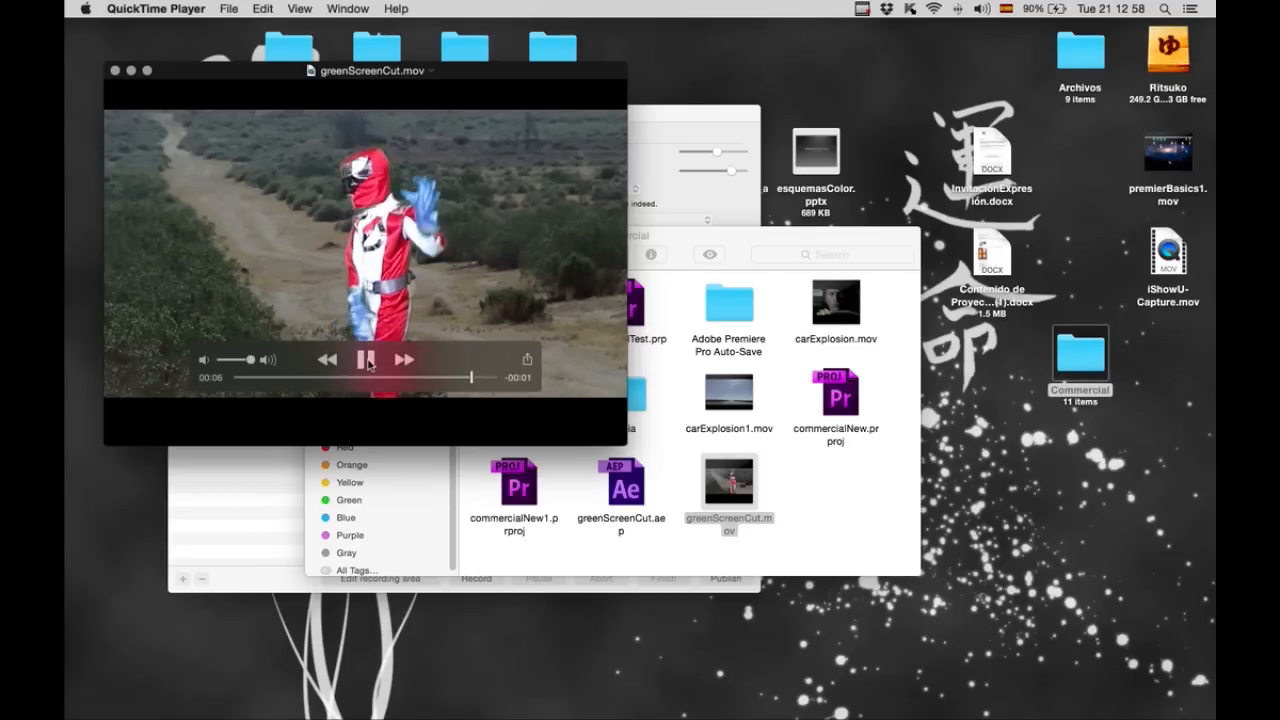
{"action": "key", "text": "super+w"}
{"action": "left_click", "coordinate": [720, 513]}
{"action": "left_click", "coordinate": [872, 513]}
Step: Switch back to Premiere Pro to show the greenScreenCut sequence
{"action": "key", "text": "super+Tab"}
{"action": "left_click", "coordinate": [699, 383]}
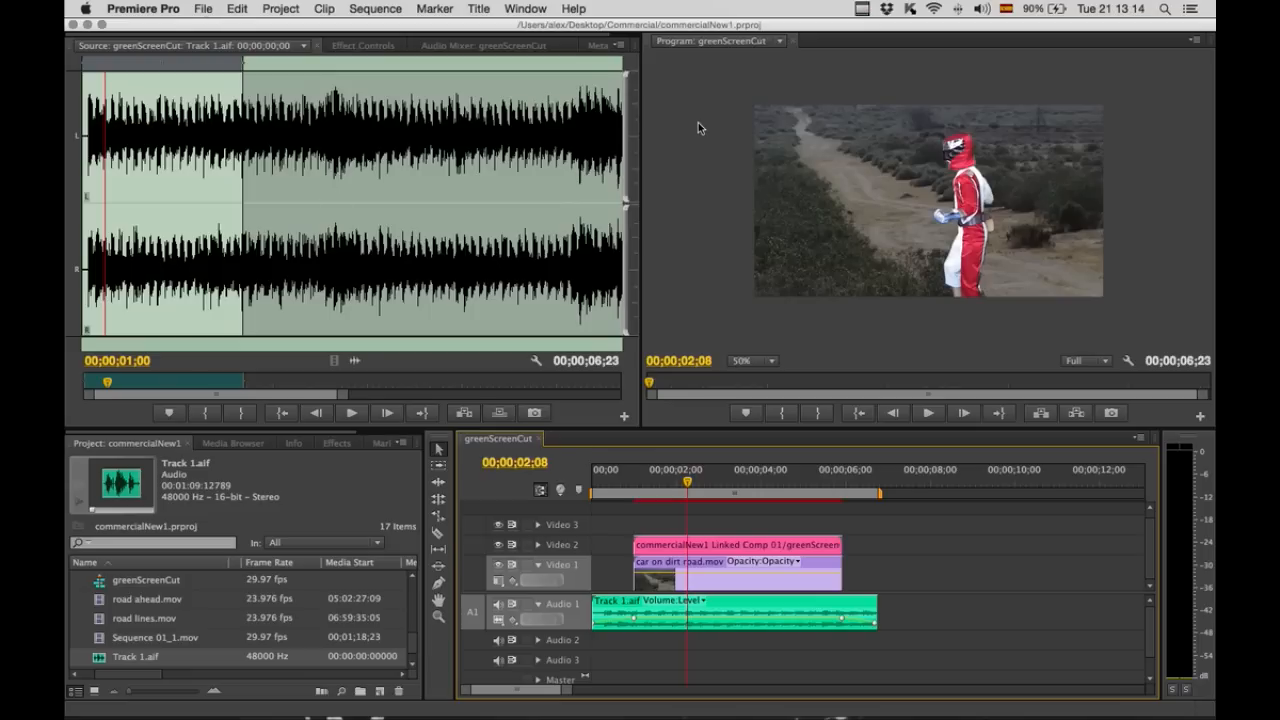
{"action": "left_click", "coordinate": [863, 11]}
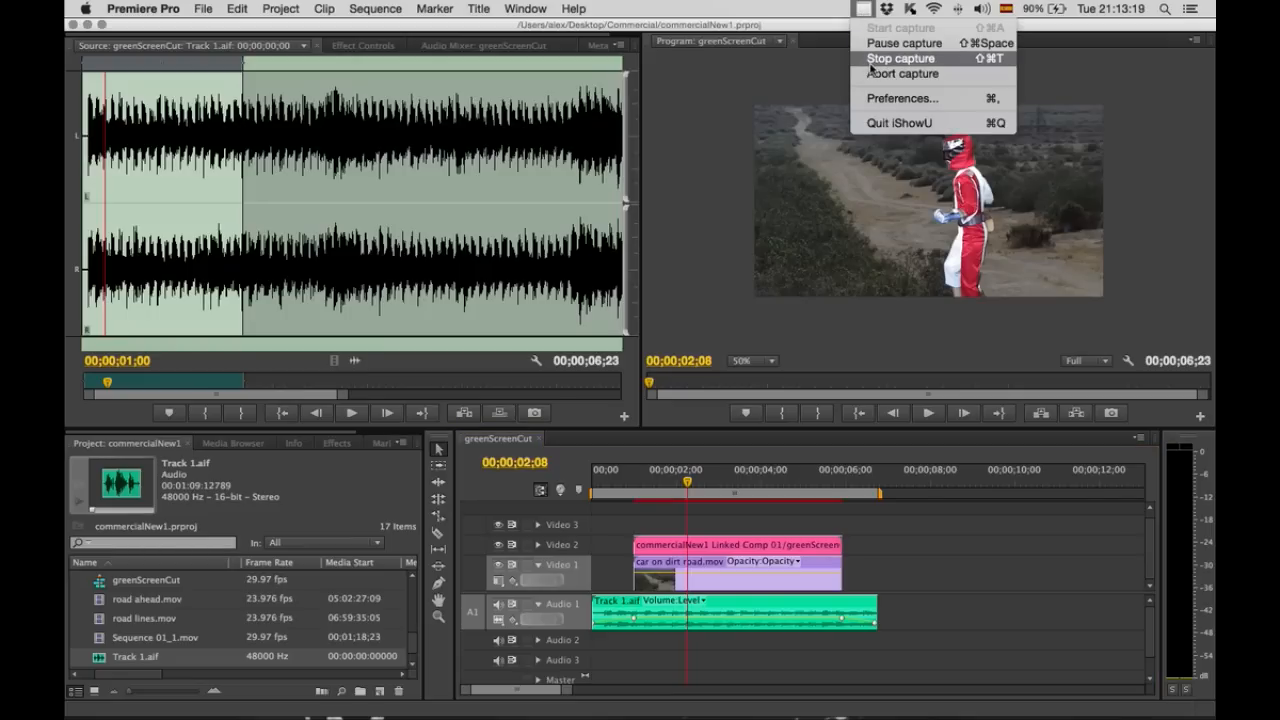